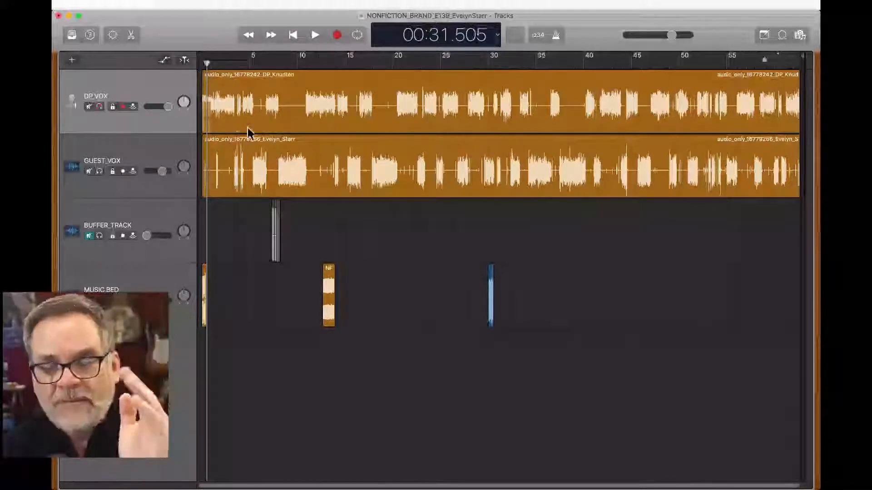
- Audition the opening of the host and guest vocal tracks from about the 19-second mark
key(super+Right)
key(super+Right)
key(super+Right)
key(super+Right)
key(super+Right)
key(super+Right)
key(super+Right)
key(super+Right)
key(super+Right)
key(super+Right)
key(super+Right)
key(super+Right)
key(super+Right)
key(super+Right)
key(super+Right)
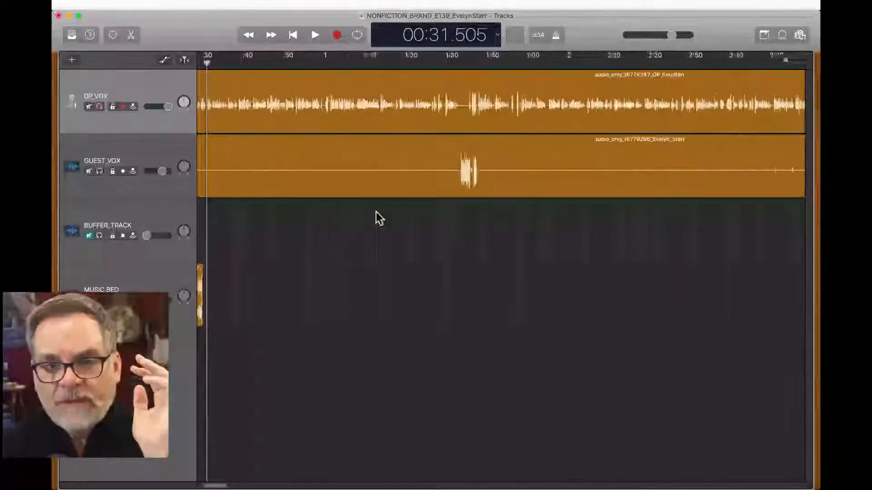
scroll(399, 252, down, 4)
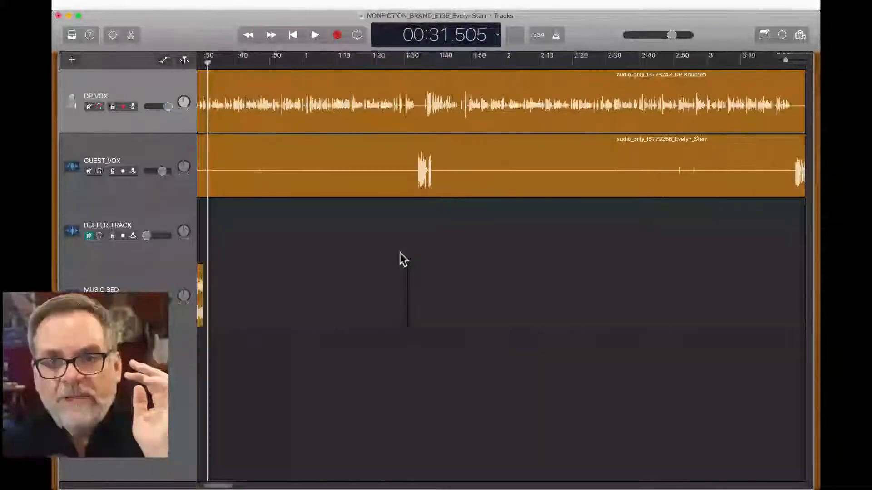
scroll(399, 252, up, 1)
scroll(400, 252, left, 5)
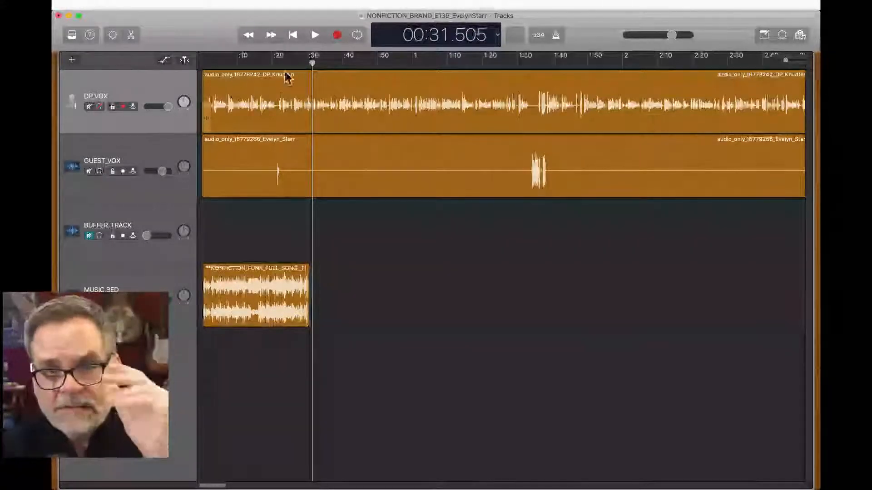
click(270, 61)
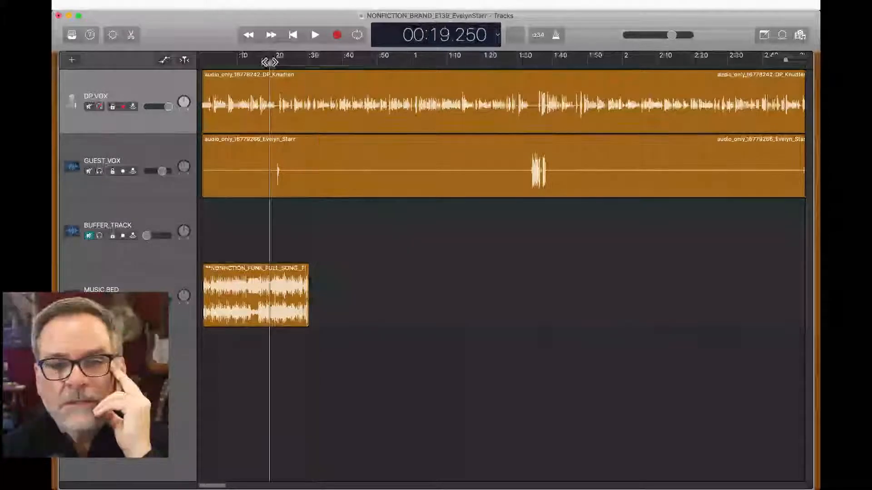
key(space)
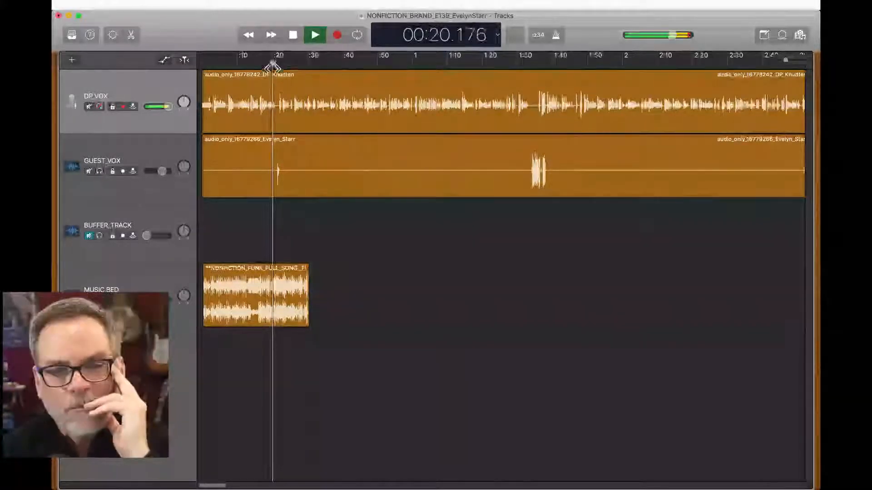
- Listen to the vocal tracks from about 35 seconds and again from about 32 seconds, and stop playback
click(325, 62)
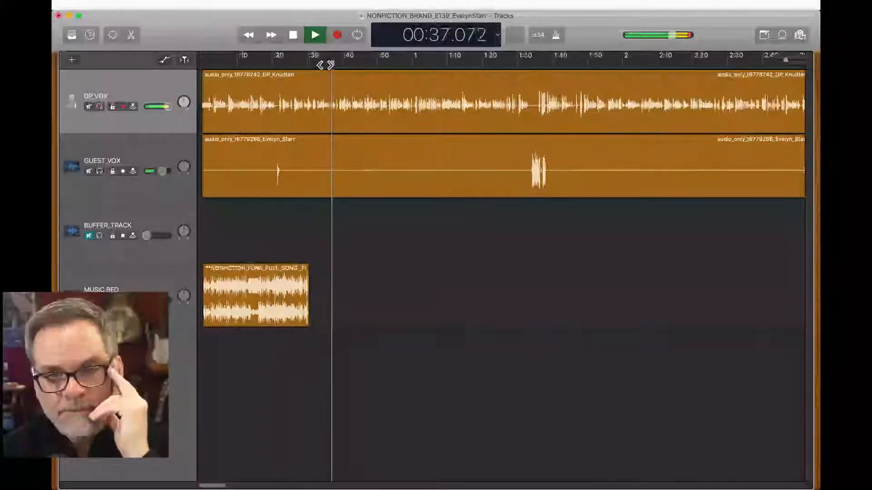
key(super+Right)
key(super+Right)
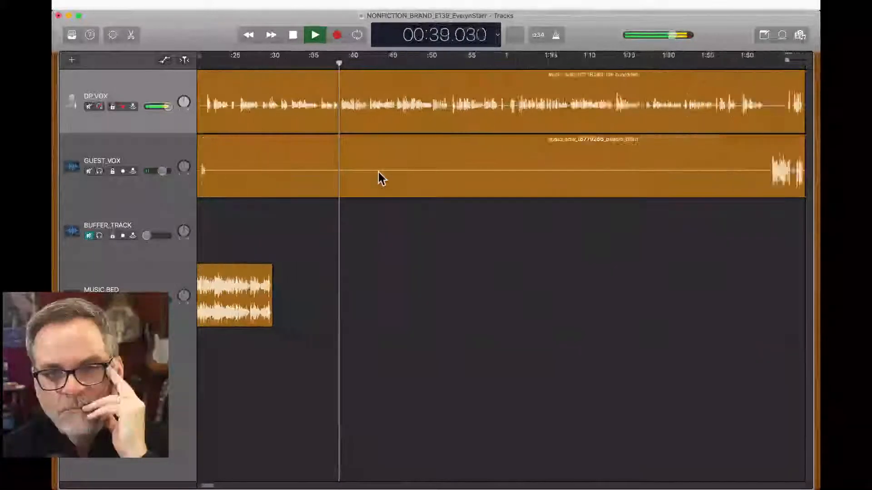
scroll(378, 171, left, 2)
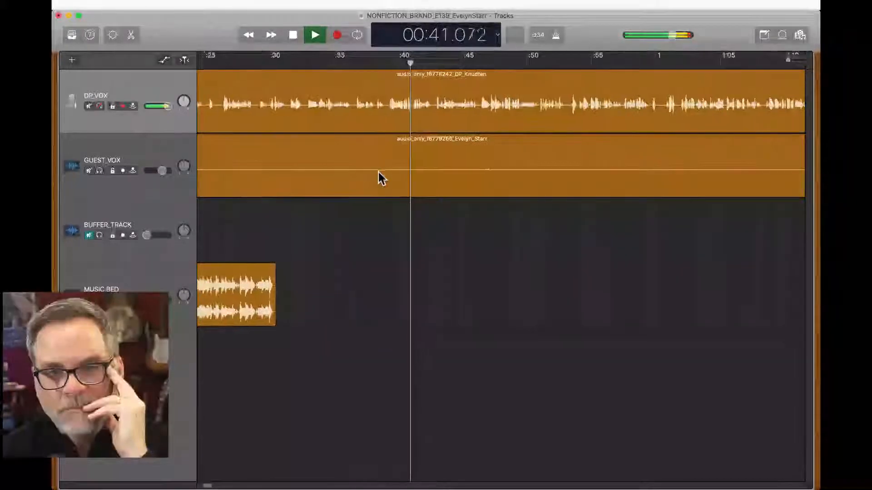
click(303, 62)
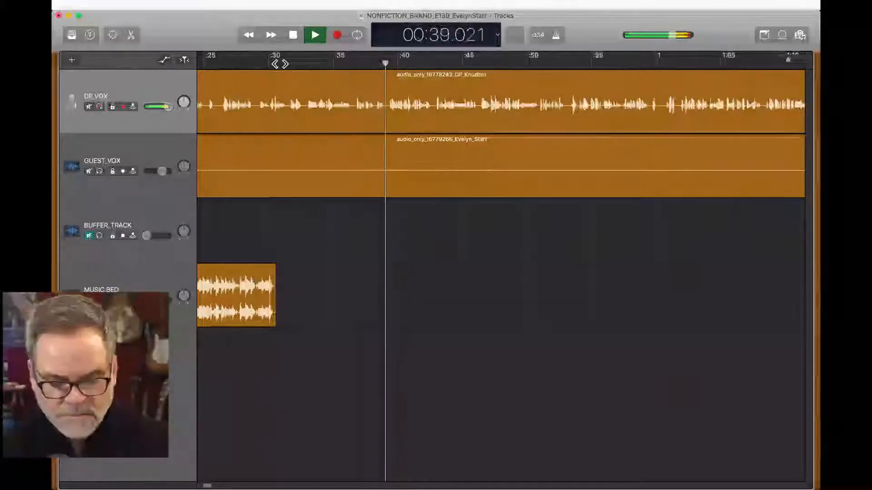
key(space)
- Find the start of the spoken introduction by ear and split the DP_VOX and GUEST_VOX regions at 26 seconds
scroll(273, 62, left, 2)
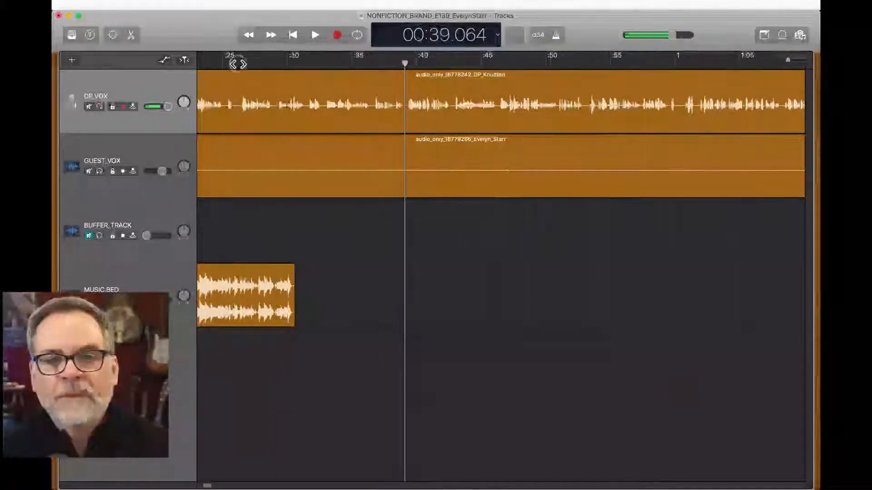
click(240, 61)
key(space)
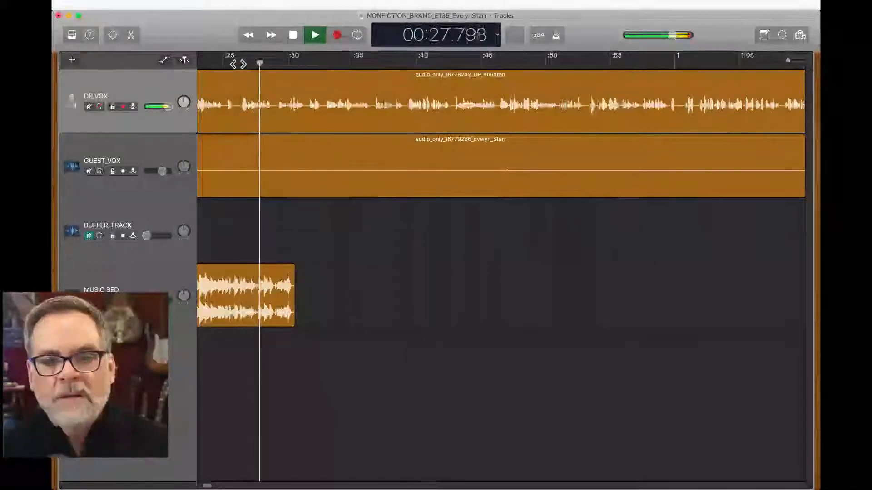
key(space)
drag(264, 64, 235, 60)
drag(277, 239, 282, 121)
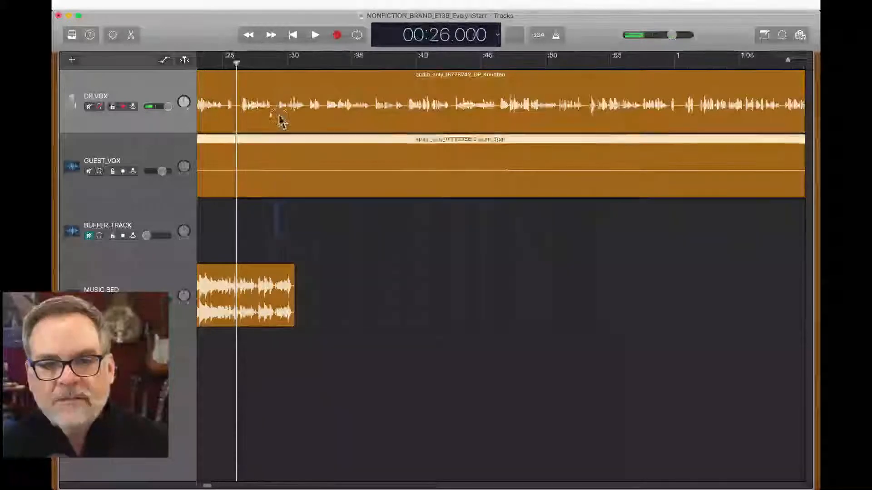
key(super+t)
key(super+Left)
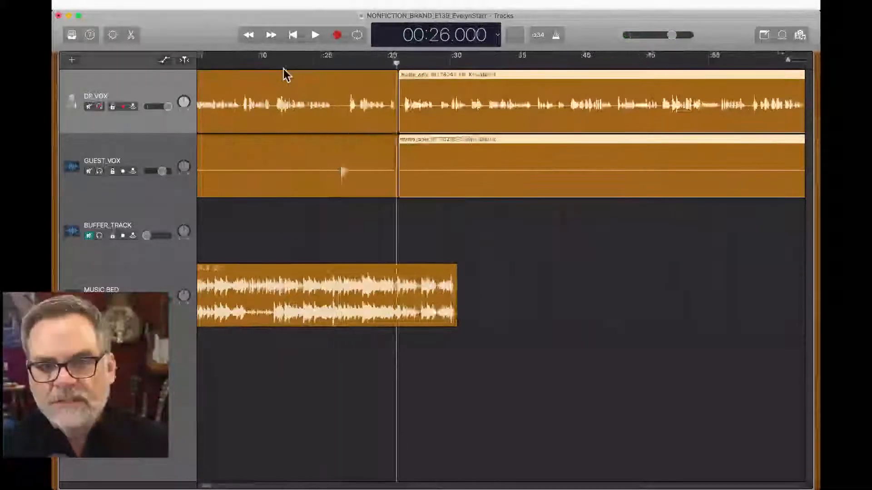
- Delete the portions of both vocal regions that lie before the 26-second split
click(354, 223)
drag(353, 223, 356, 103)
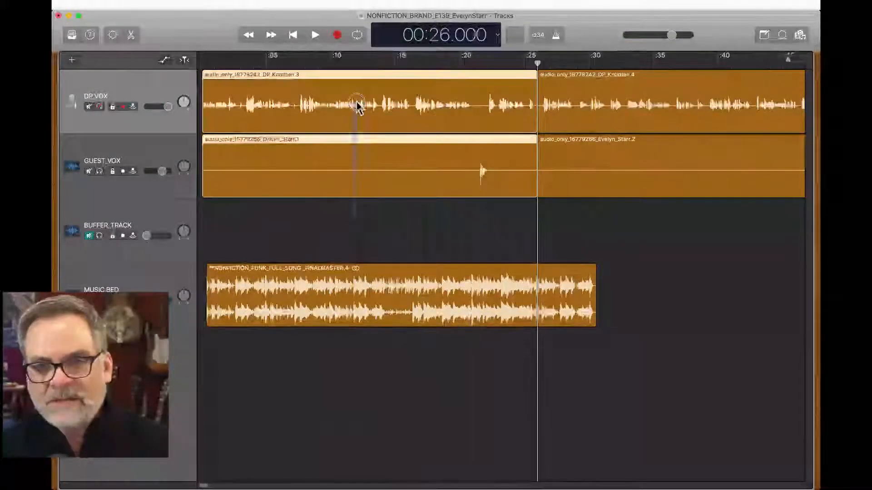
key(Delete)
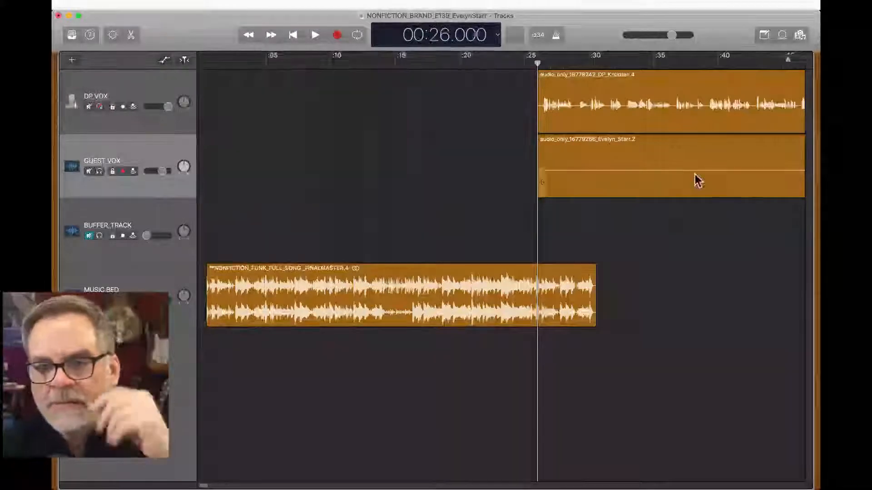
- Move both remaining vocal regions together toward the beginning of the timeline, starting at about 1.4 seconds
drag(681, 235, 632, 137)
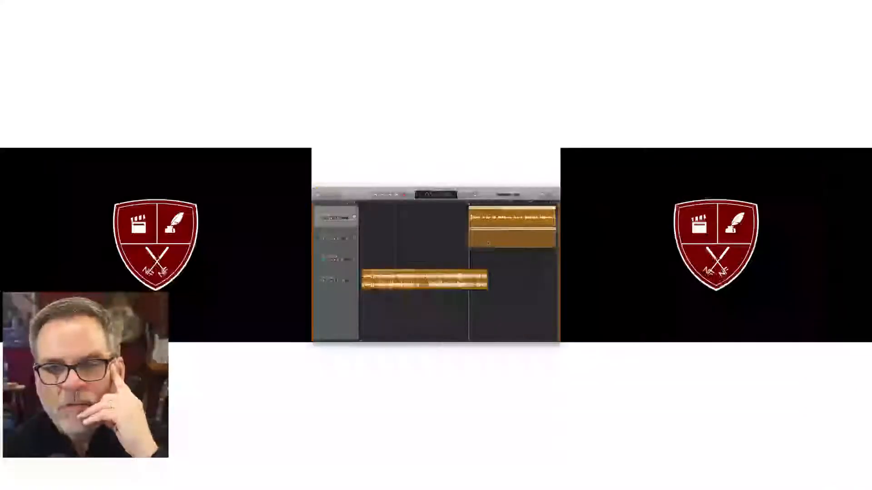
drag(611, 180, 294, 180)
key(super+Right)
key(super+Right)
key(super+Right)
key(super+Right)
key(super+Right)
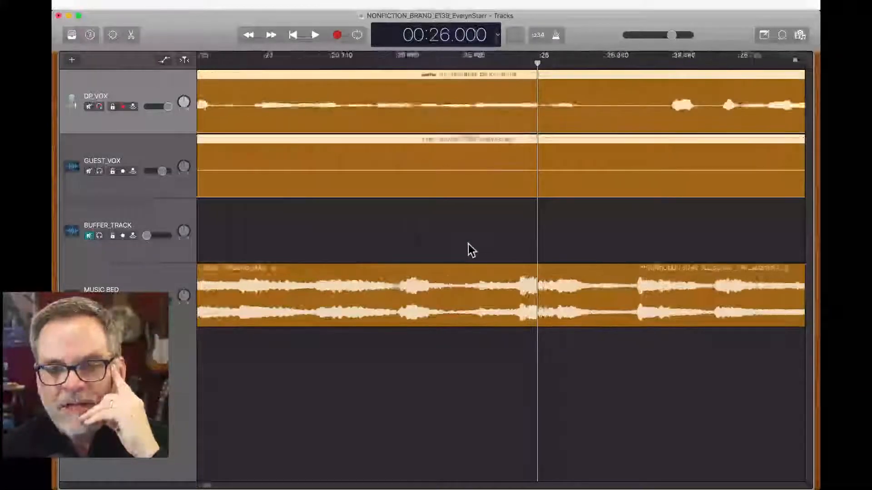
scroll(468, 243, left, 10)
scroll(470, 249, left, 10)
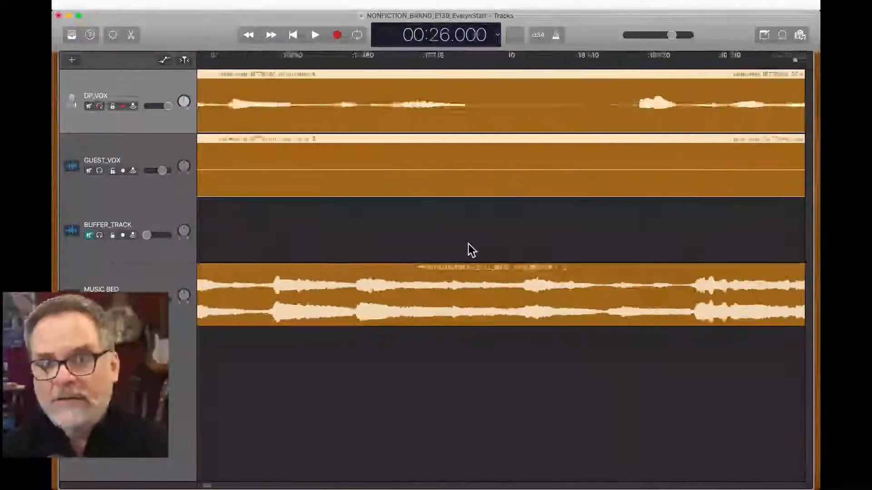
scroll(470, 249, left, 10)
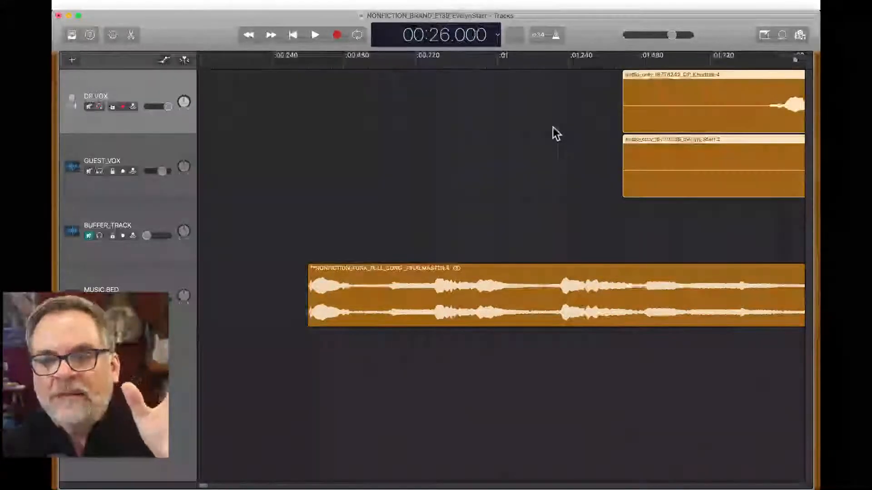
scroll(640, 129, right, 5)
scroll(639, 132, right, 2)
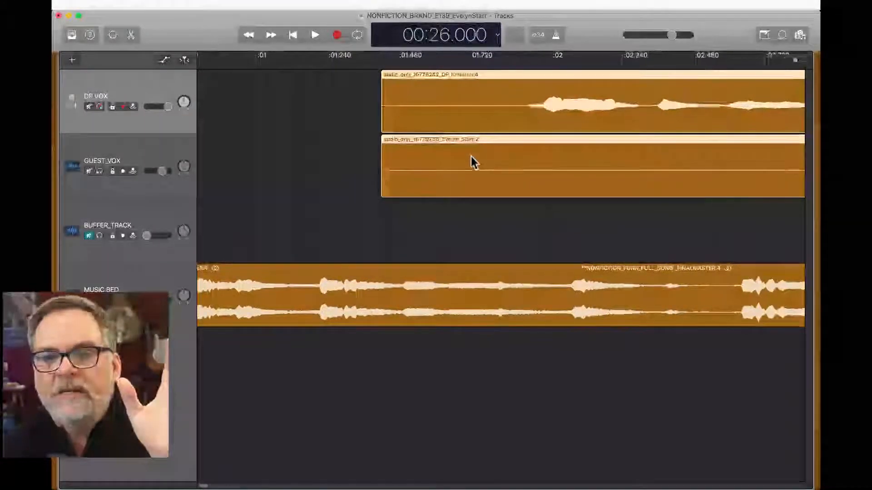
- Trim about half a second of leading silence off both vocal regions and move them to start at 2 seconds
drag(385, 188, 527, 242)
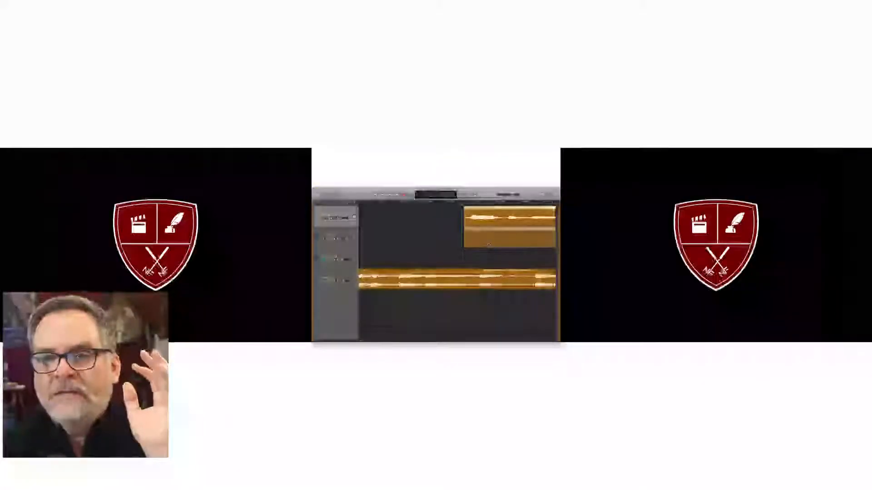
drag(593, 184, 623, 200)
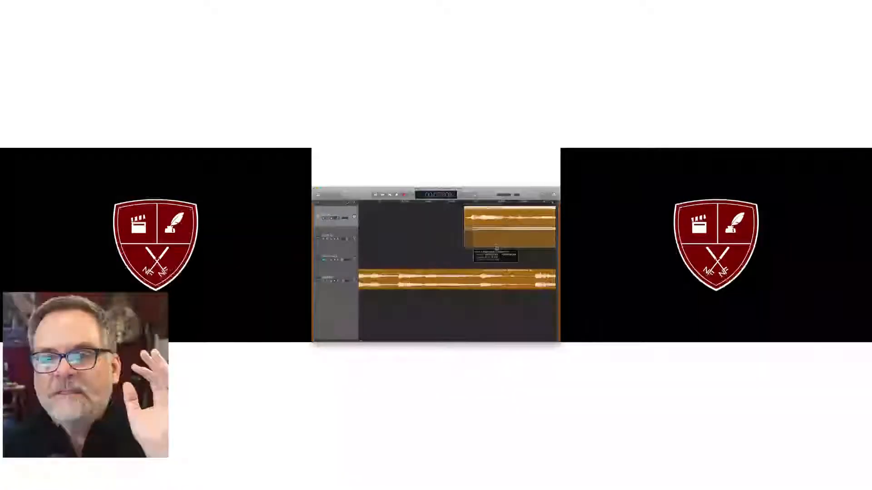
drag(496, 248, 496, 248)
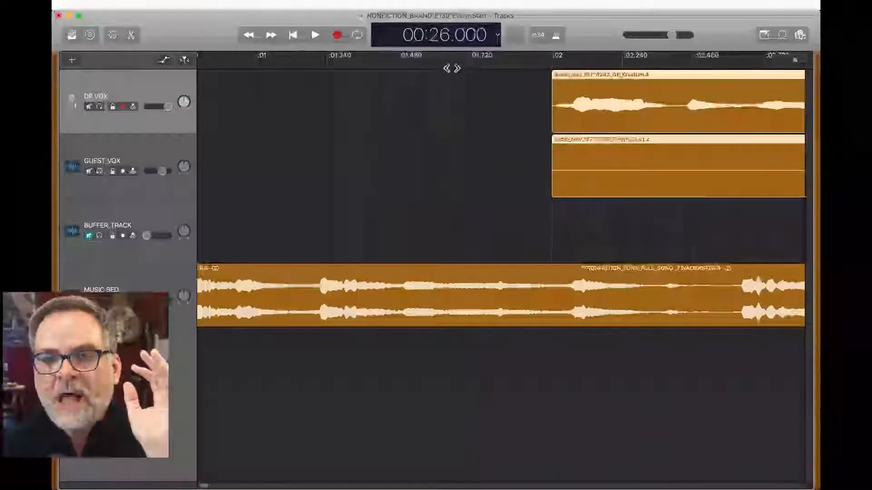
- Return the playhead to the beginning and move the first music bed region to the very start of the timeline
click(293, 36)
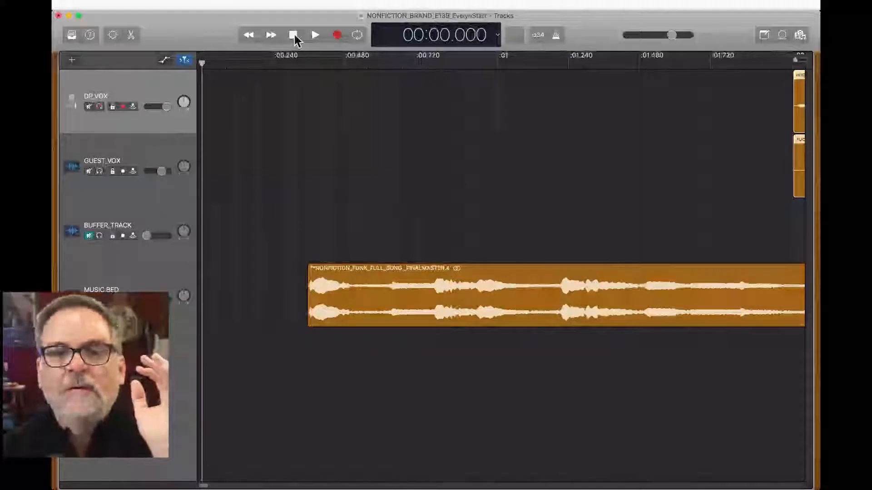
scroll(481, 237, down, 6)
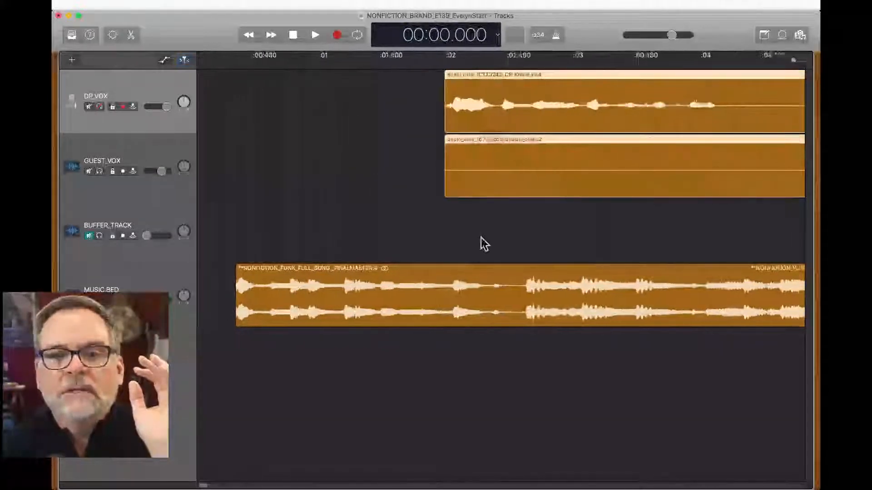
scroll(484, 244, up, 8)
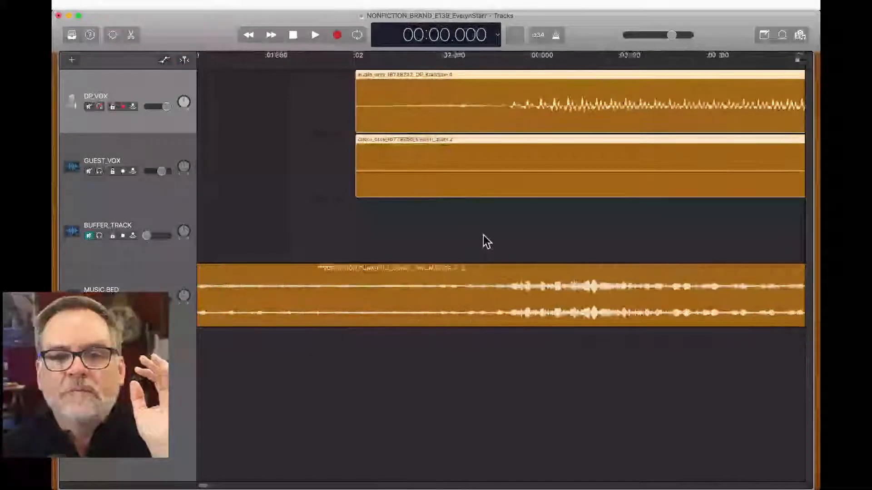
scroll(486, 241, down, 10)
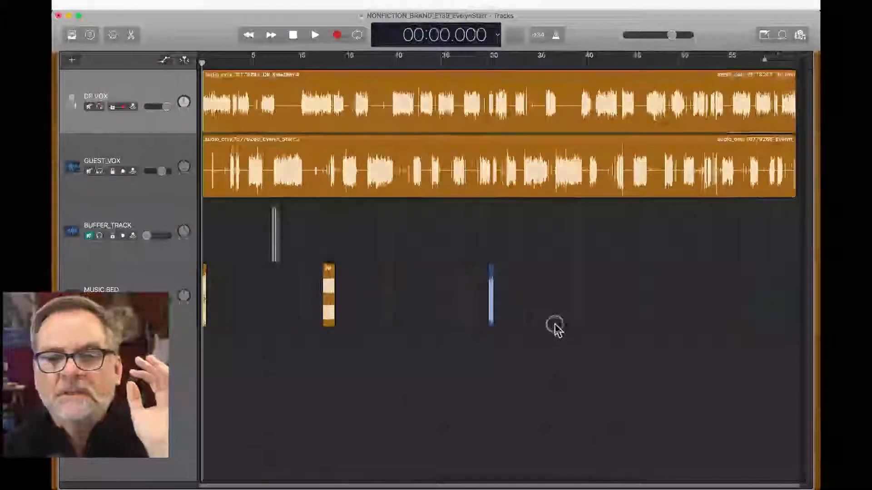
drag(555, 325, 174, 289)
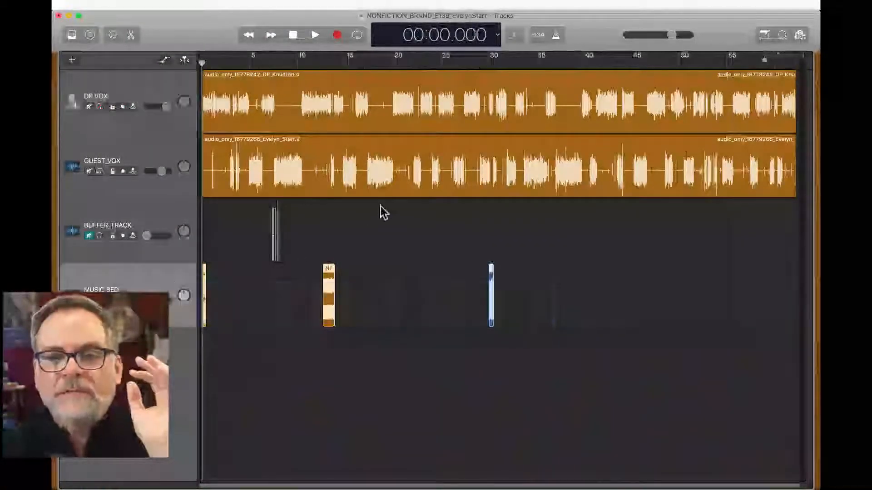
click(379, 238)
scroll(379, 238, left, 1)
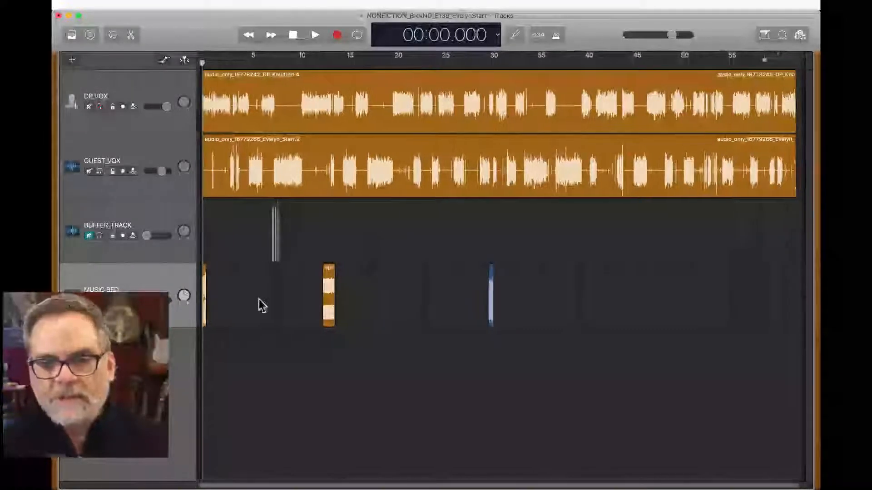
scroll(259, 298, up, 10)
click(327, 301)
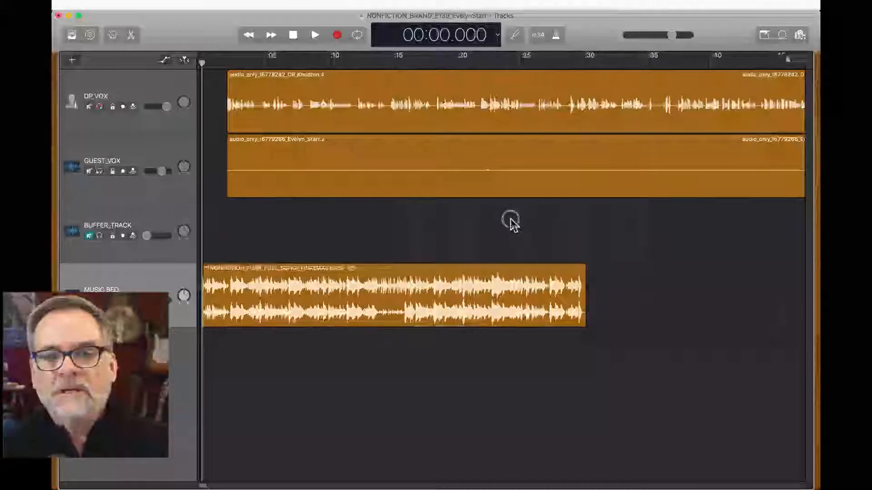
- Select both vocal regions and examine how their start lines up with the opening of the music bed
drag(510, 223, 477, 125)
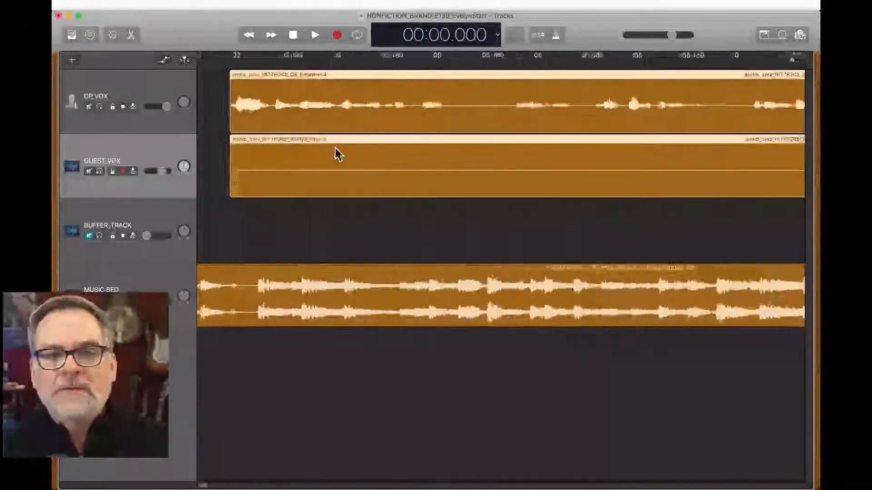
scroll(335, 148, up, 2)
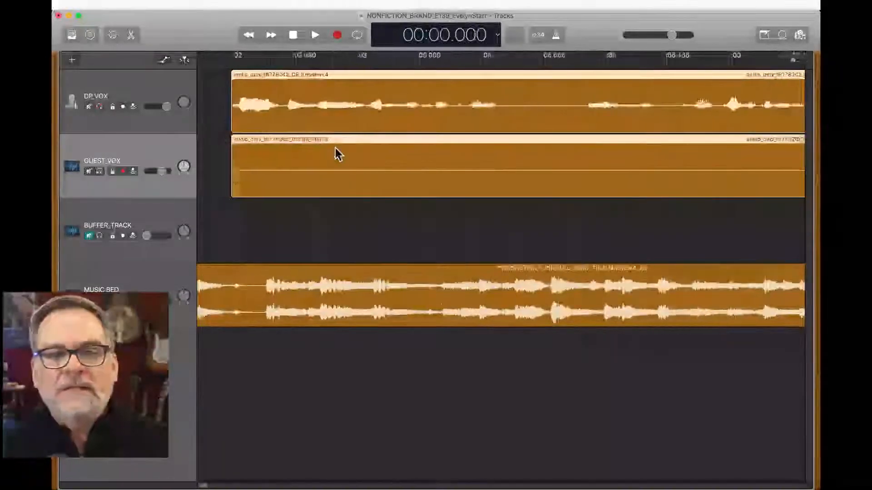
scroll(335, 148, left, 6)
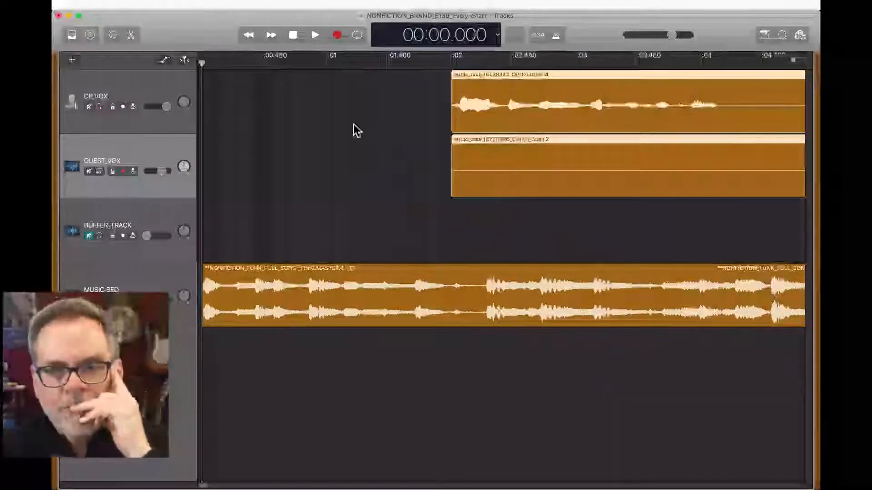
scroll(353, 124, down, 5)
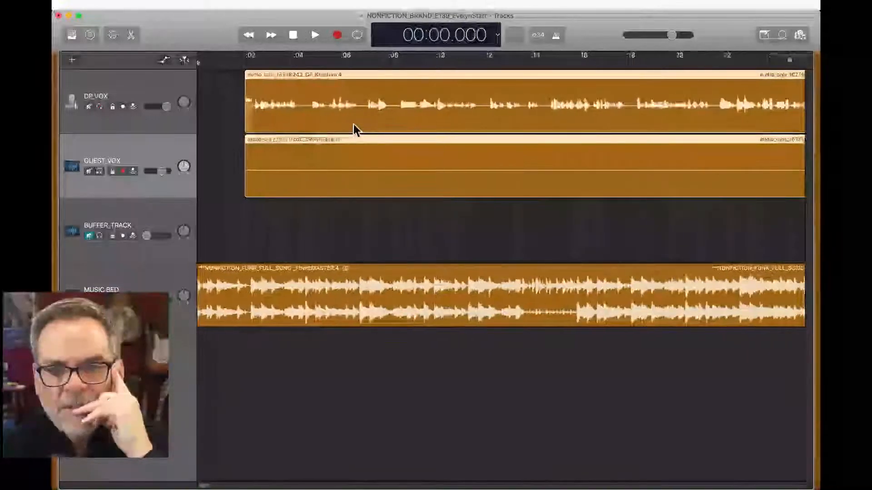
scroll(354, 124, left, 2)
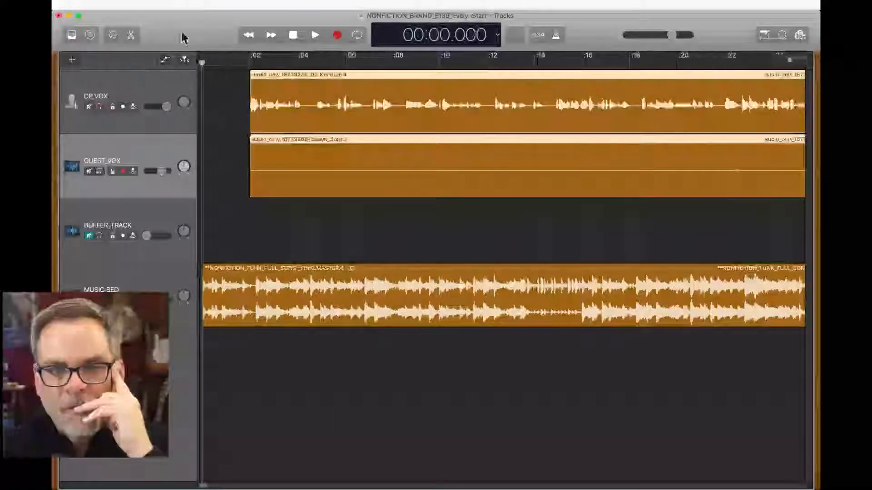
- Show volume automation, lower the DP_VOX curve to 0.0 dB from 2 seconds with a matching lead-in point, and raise GUEST_VOX slightly
click(165, 60)
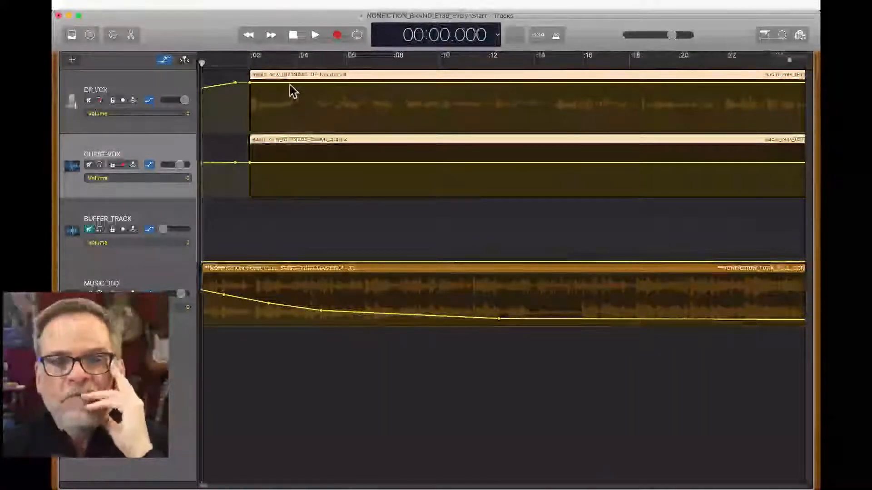
drag(291, 86, 293, 104)
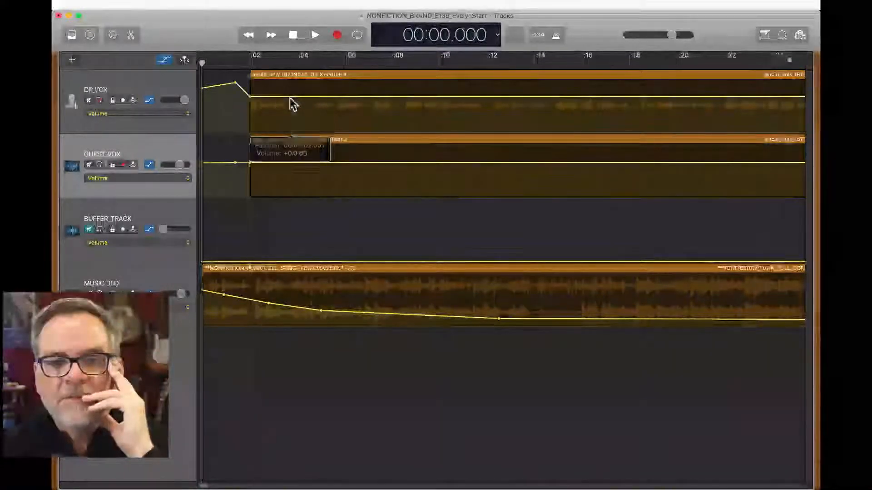
drag(236, 84, 228, 97)
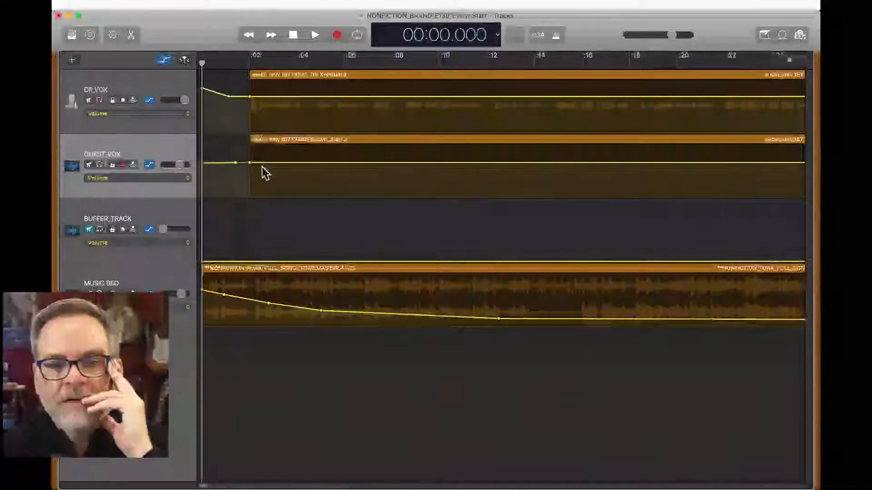
drag(249, 162, 255, 162)
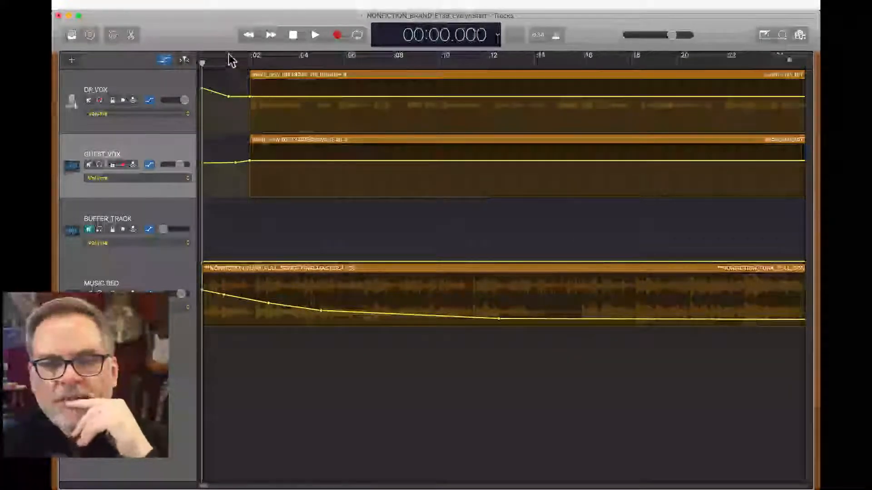
- Play the first few seconds of the opening to check the host's level against the intro music
key(space)
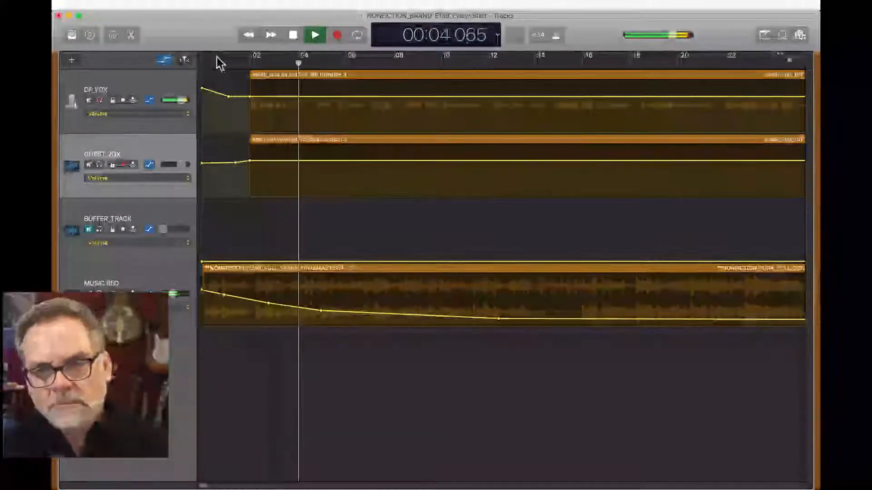
key(space)
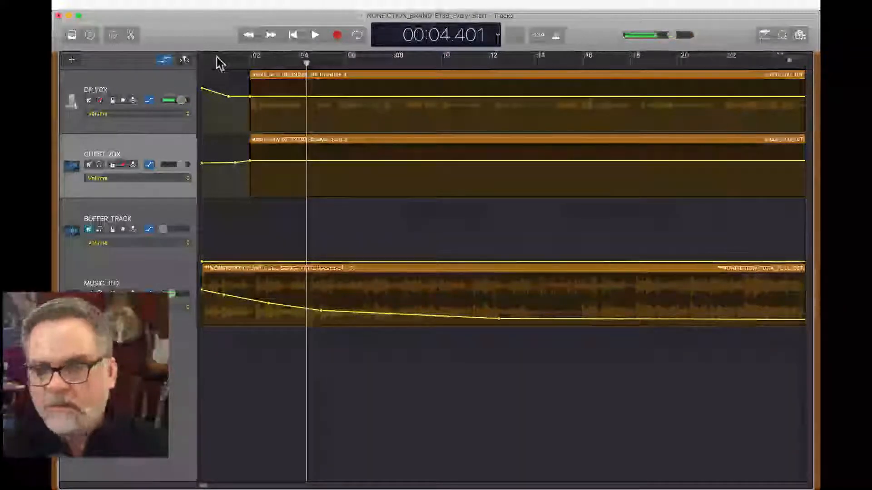
scroll(408, 138, up, 5)
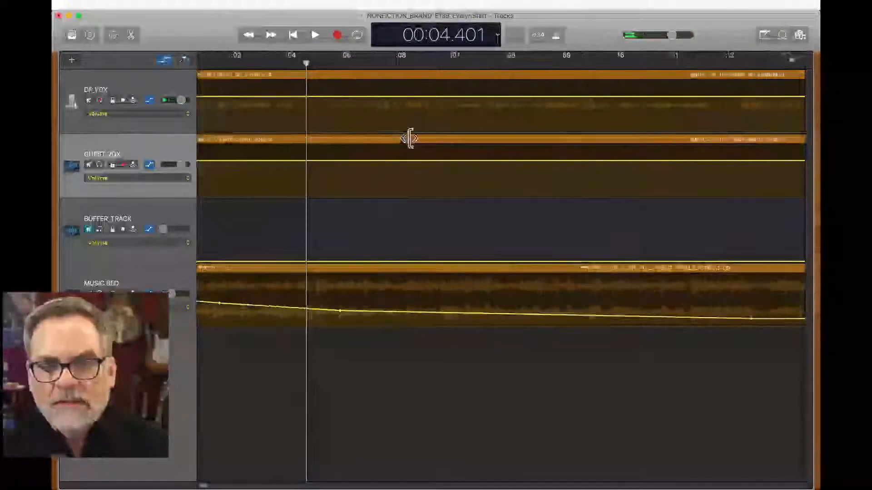
scroll(408, 139, down, 5)
scroll(409, 138, up, 3)
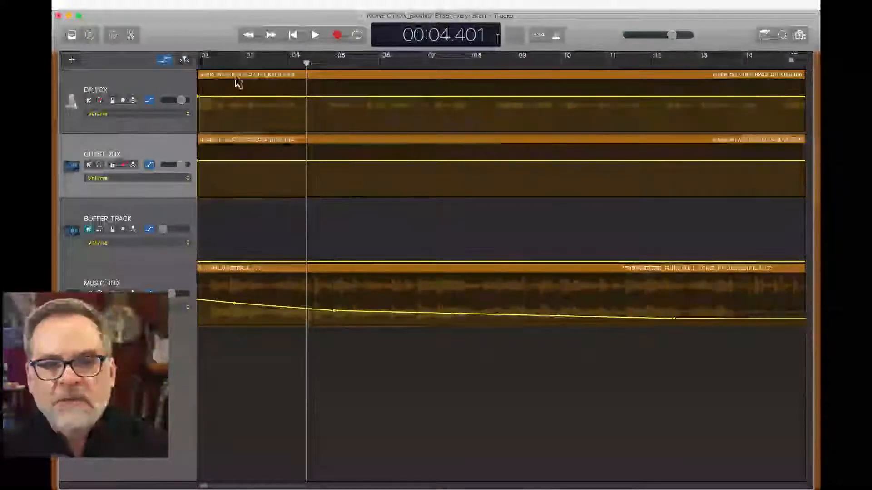
- Examine the EQ curves of the DP_VOX track and the GUEST_VOX track
click(156, 79)
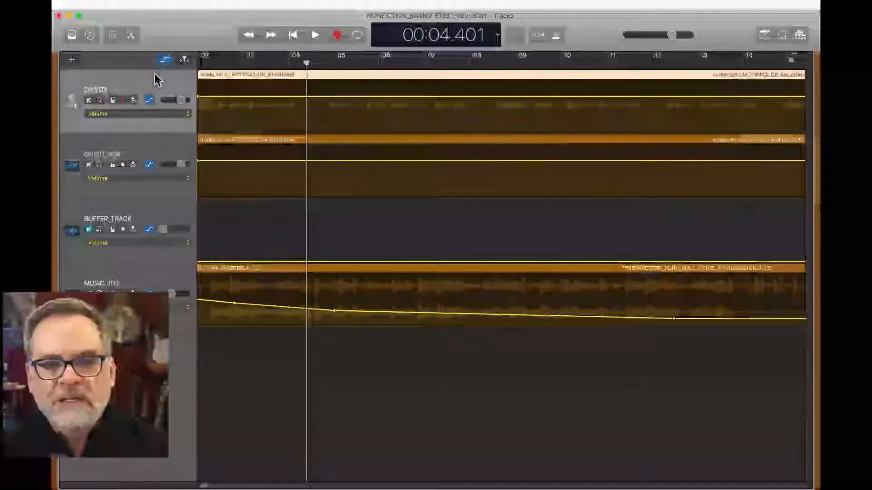
click(109, 36)
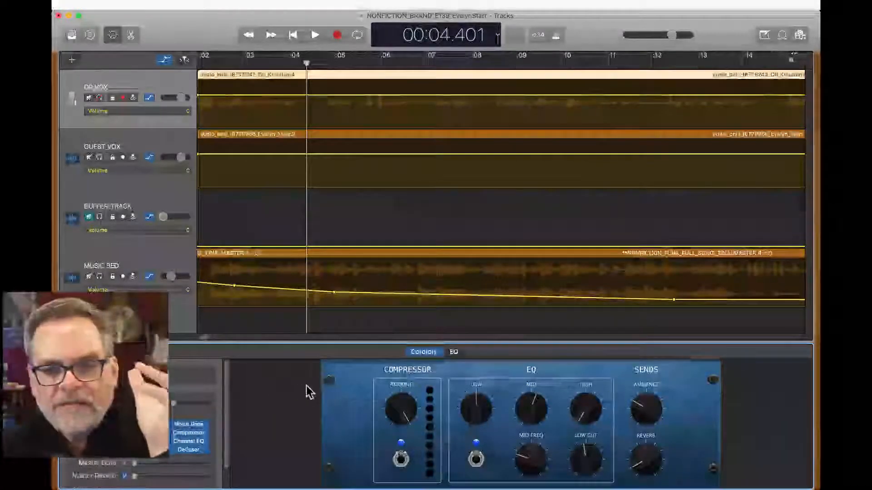
click(455, 354)
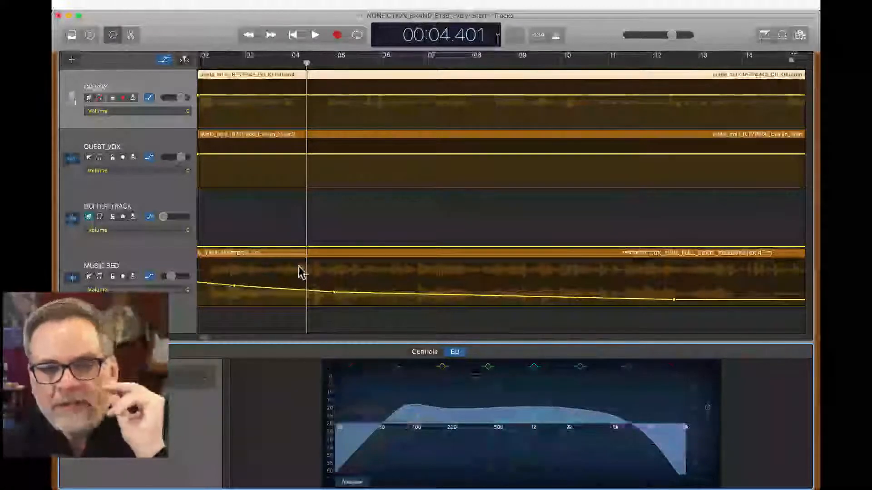
click(154, 148)
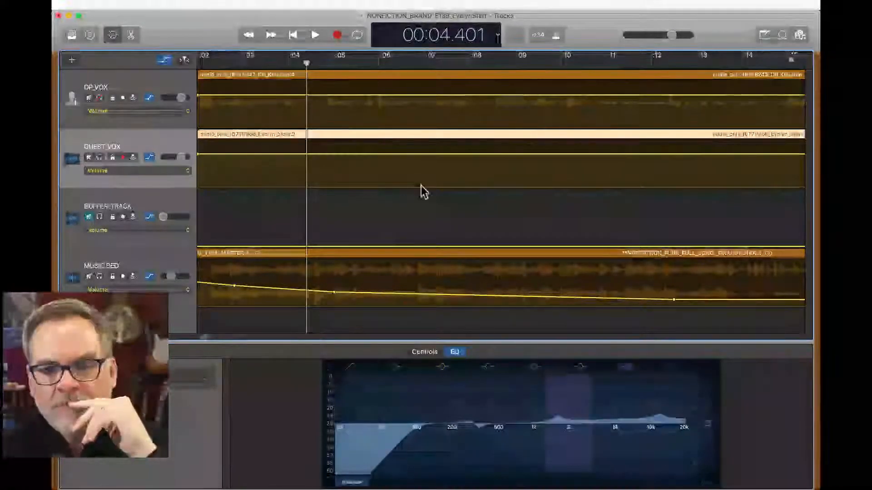
- Hide the track automation and set a cycle region over the guest's speech from about 8 to 10 minutes, with the playhead inside it
key(super+Left)
key(super+Left)
key(super+Left)
key(super+Left)
key(super+Left)
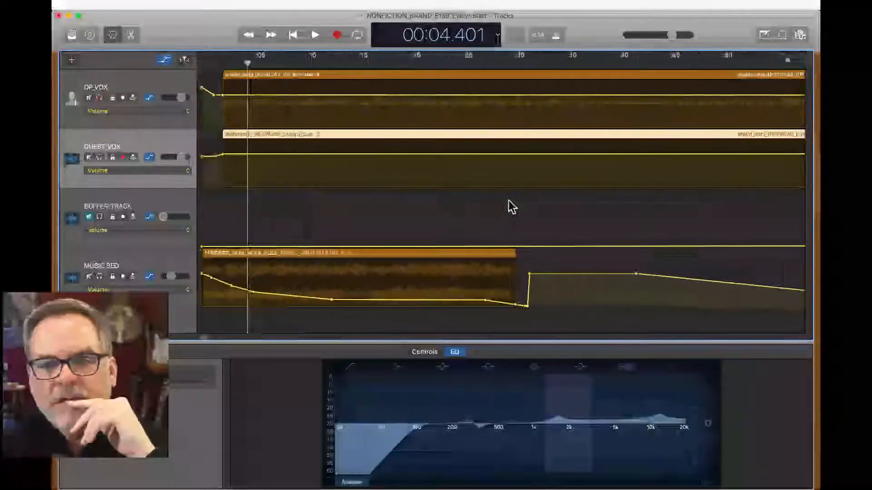
key(super+Right)
key(super+Right)
key(super+Right)
key(super+Right)
key(super+Right)
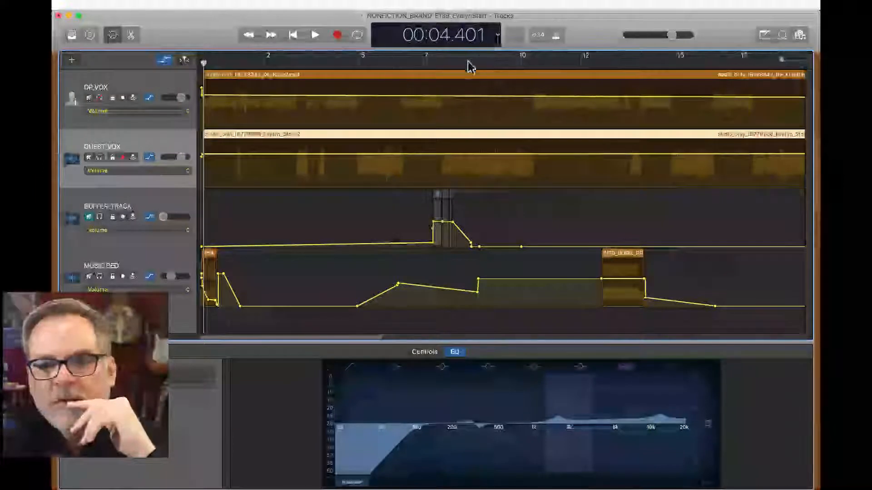
click(166, 63)
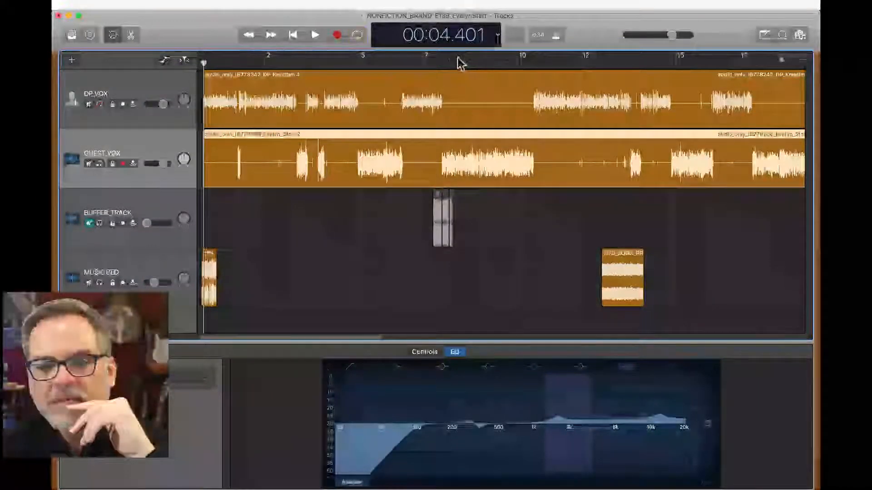
drag(457, 58, 526, 80)
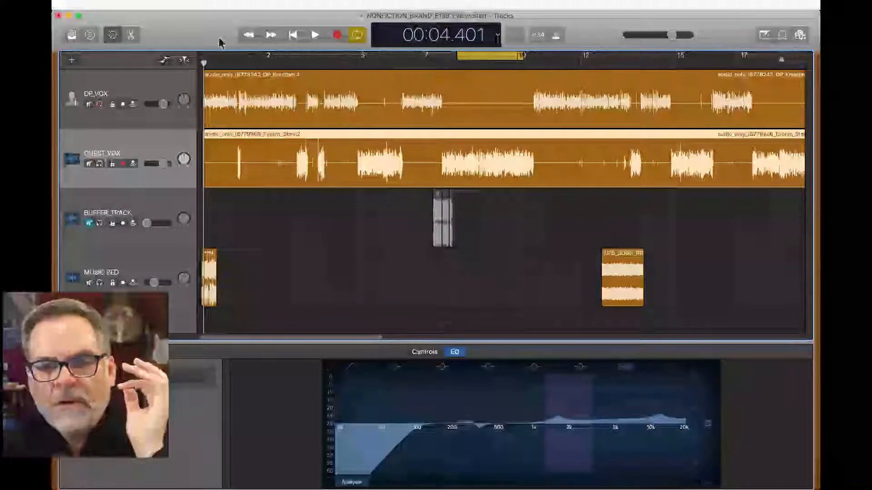
click(471, 64)
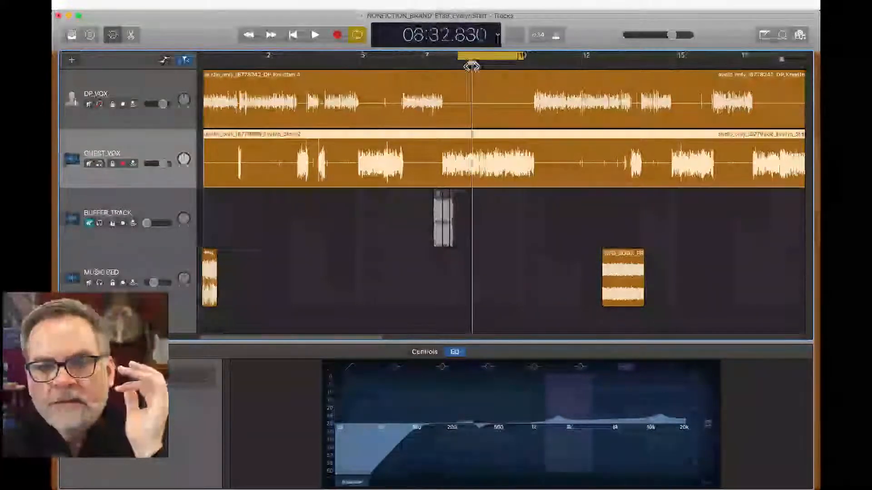
- Audition several saved EQ presets on GUEST_VOX during looped playback, settling on the one with a slight low-mid boost and high-end roll-off
key(space)
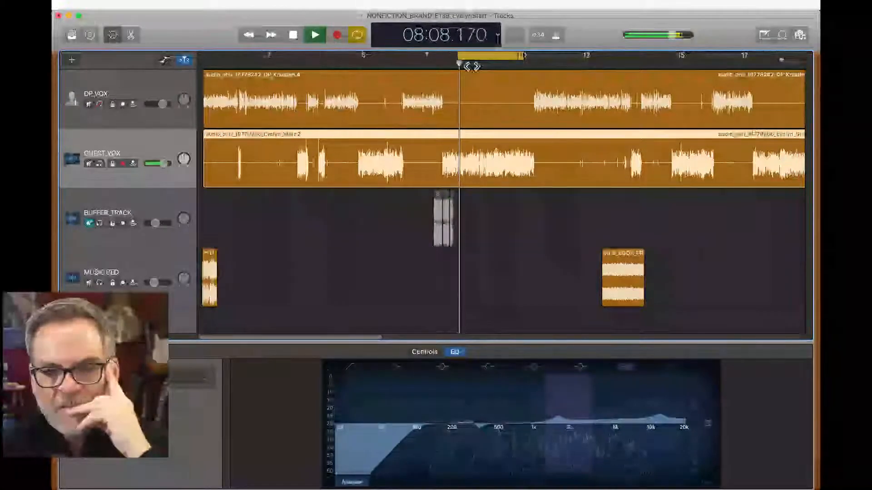
click(177, 380)
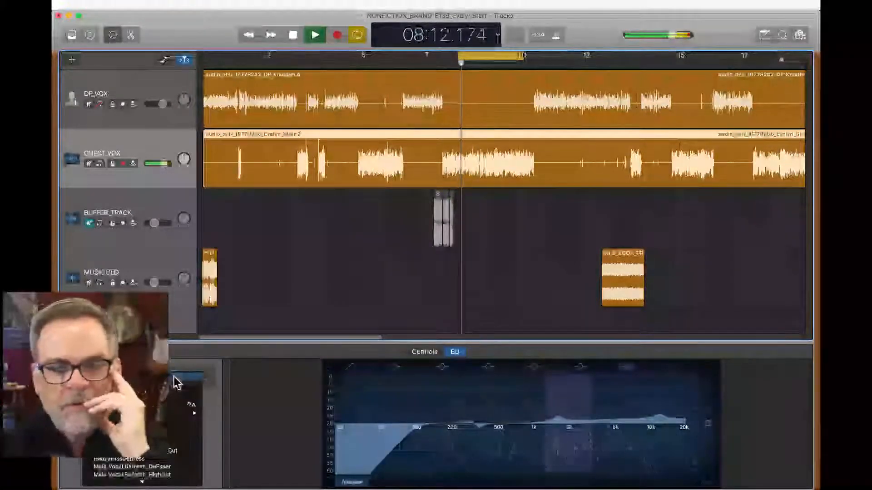
click(171, 429)
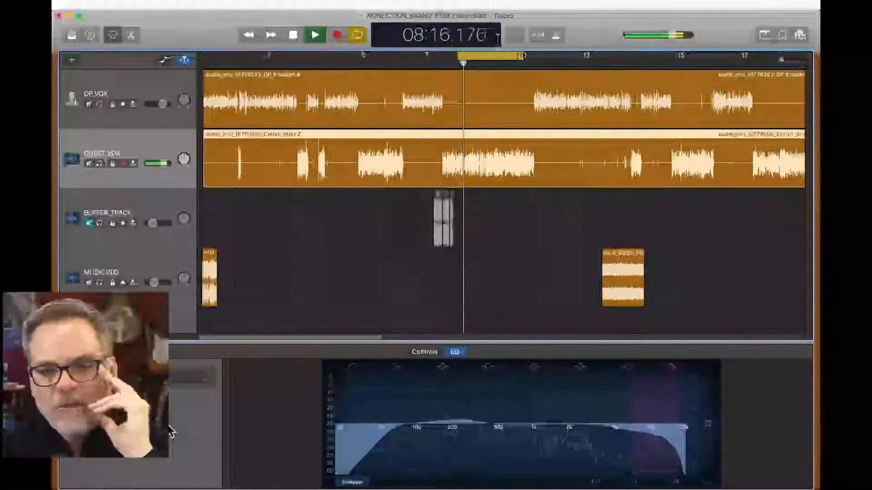
click(180, 380)
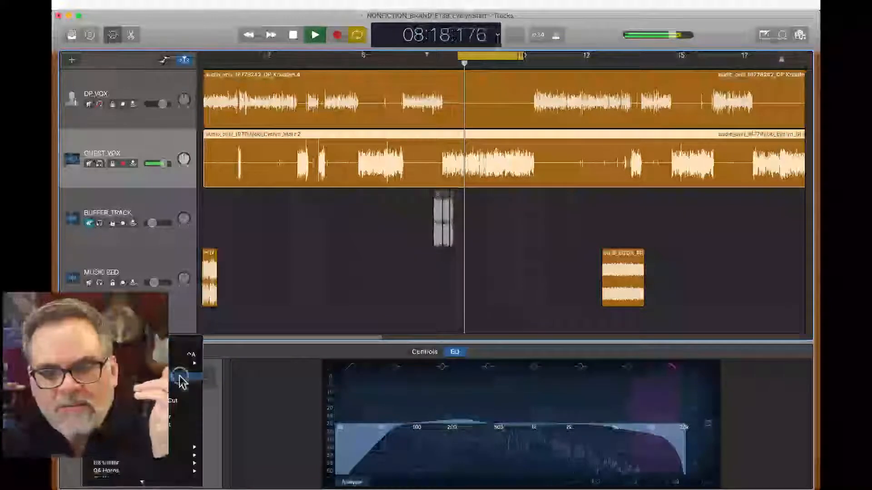
click(185, 397)
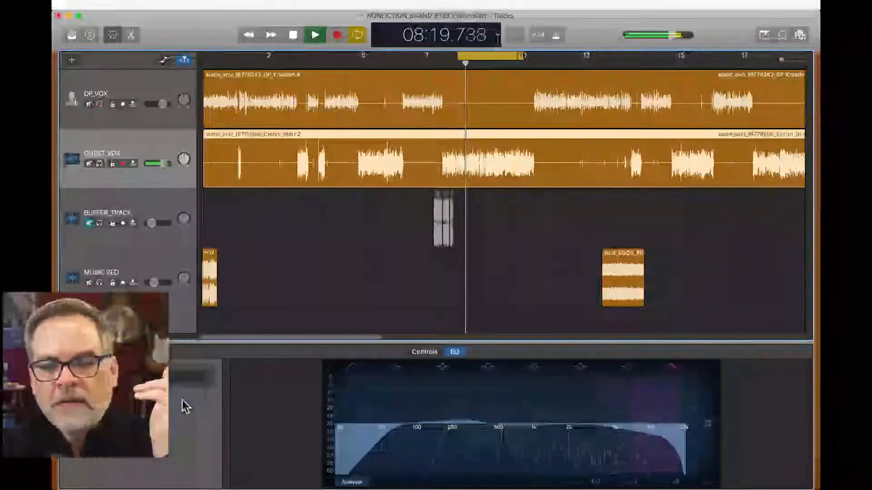
click(190, 379)
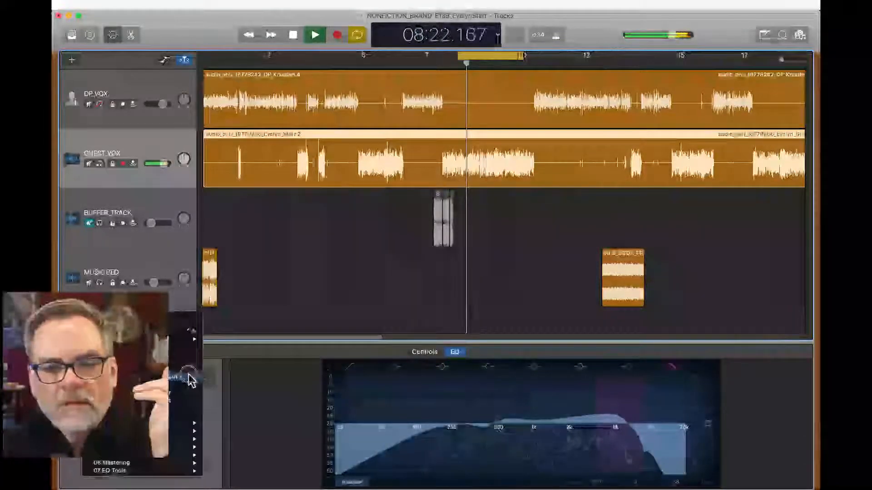
click(190, 378)
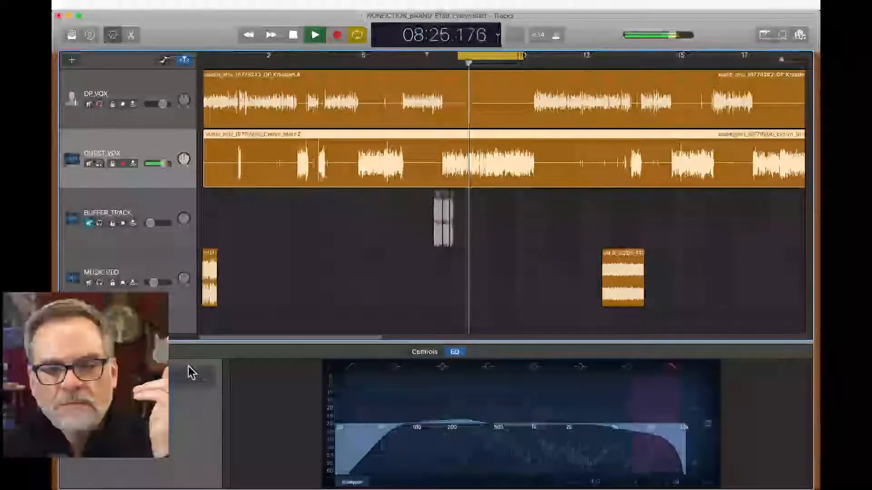
click(188, 376)
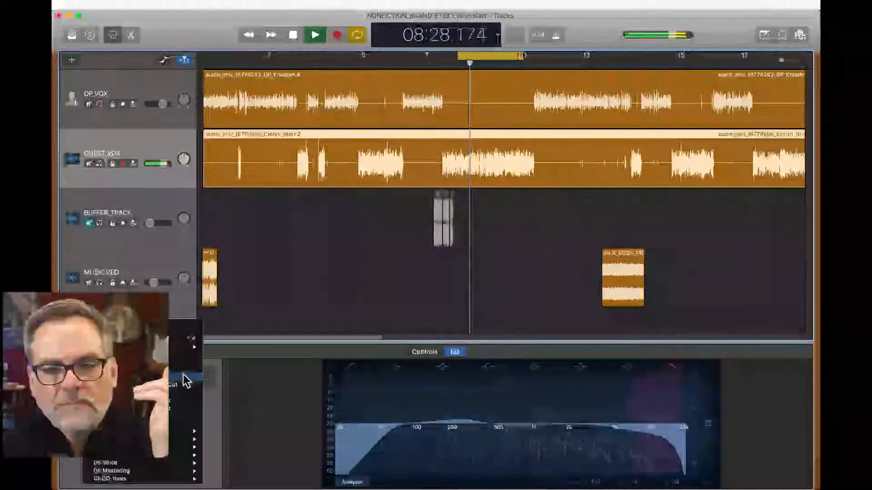
click(180, 393)
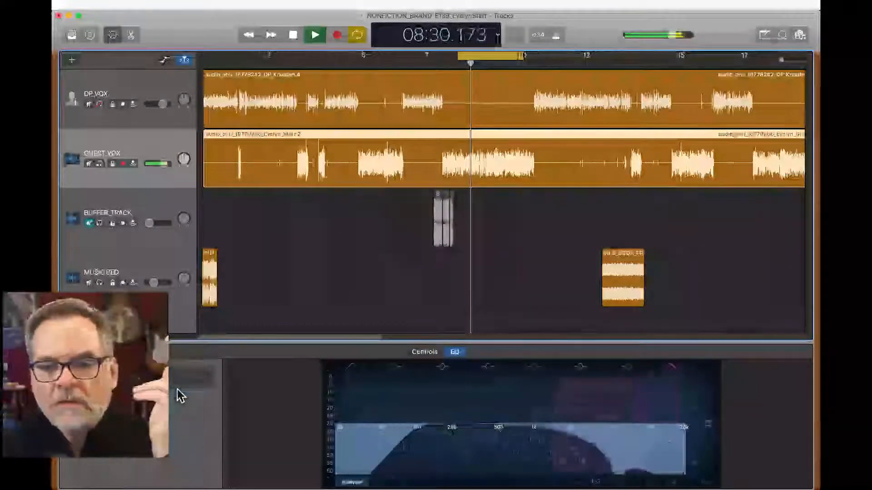
click(182, 383)
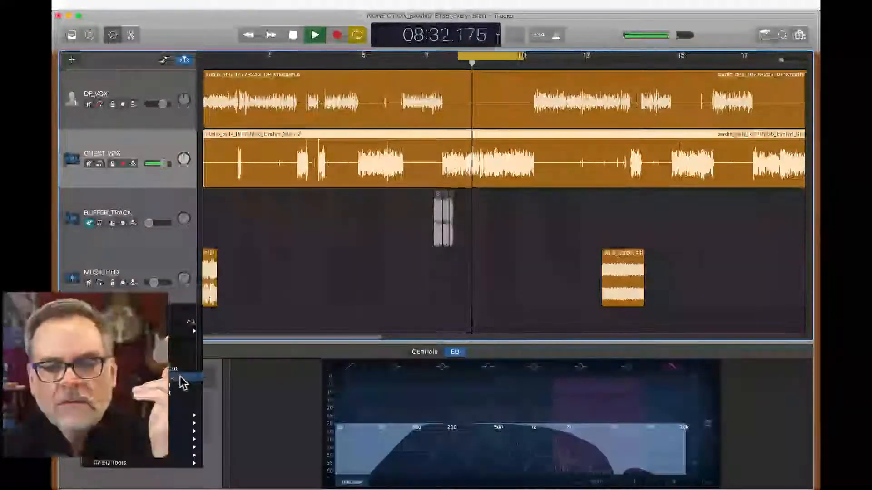
click(175, 401)
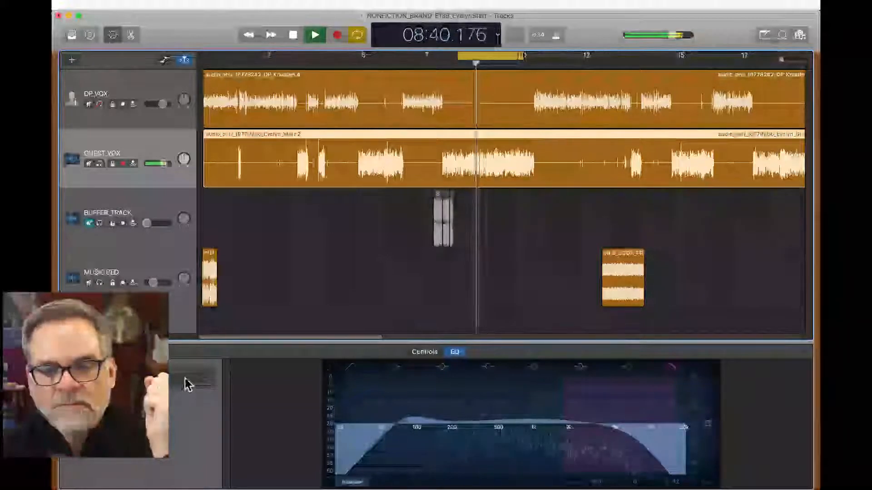
click(187, 385)
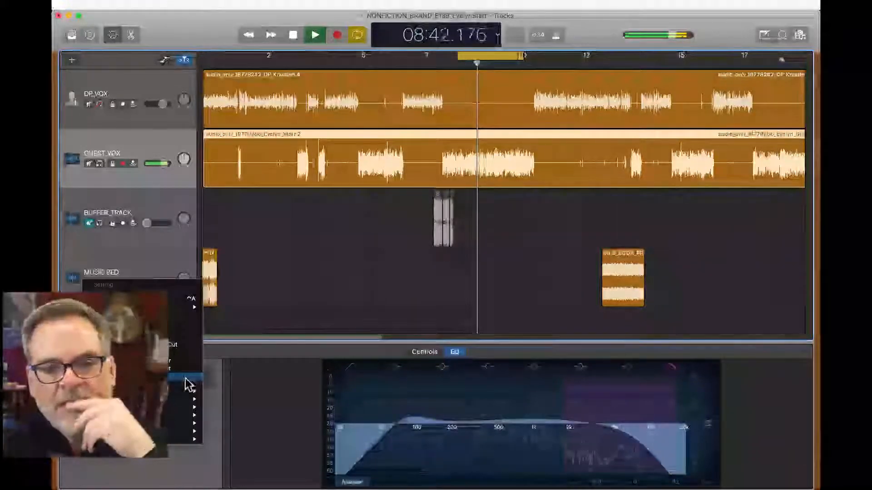
click(176, 337)
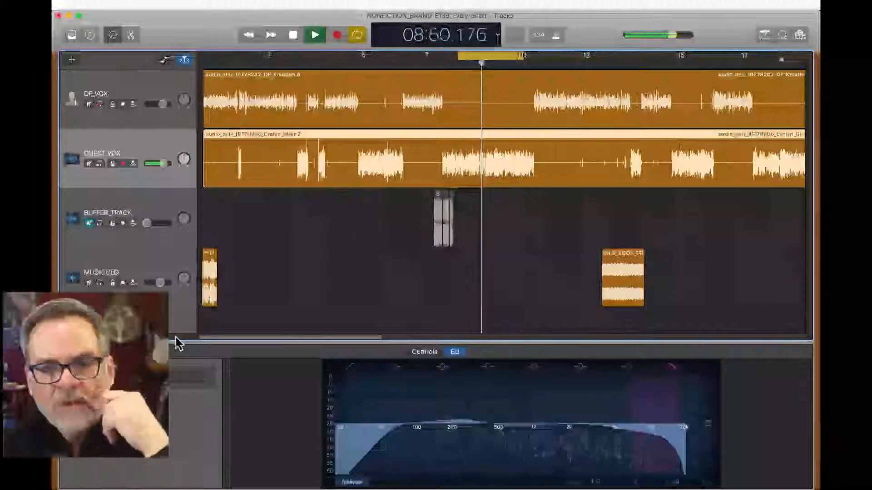
- Shift the high-cut band of the GUEST_VOX EQ to a lower frequency and check it against the looped playback
key(space)
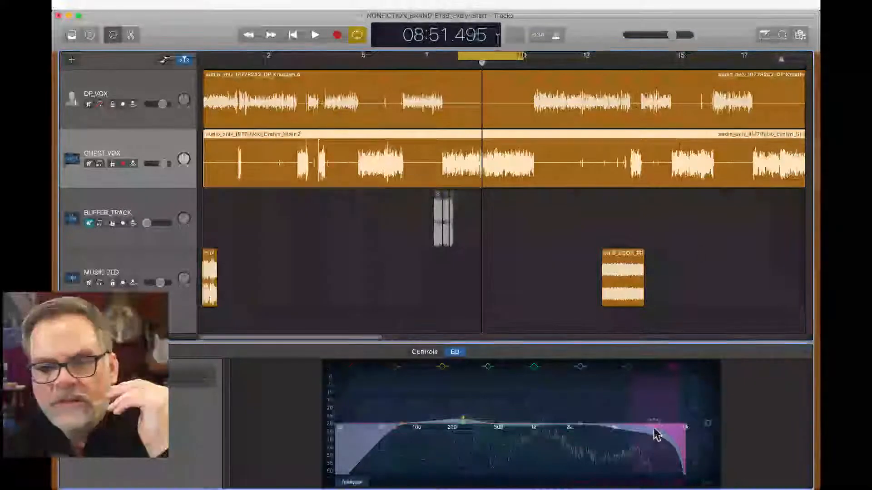
drag(652, 435, 626, 434)
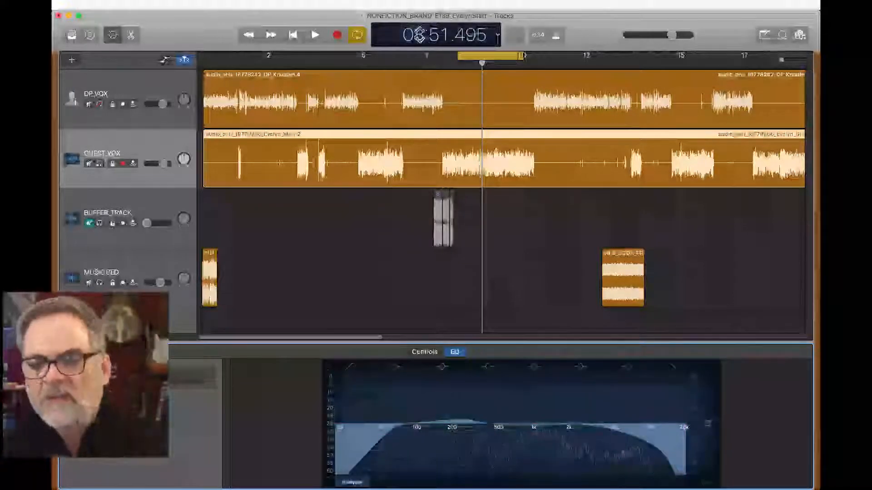
key(space)
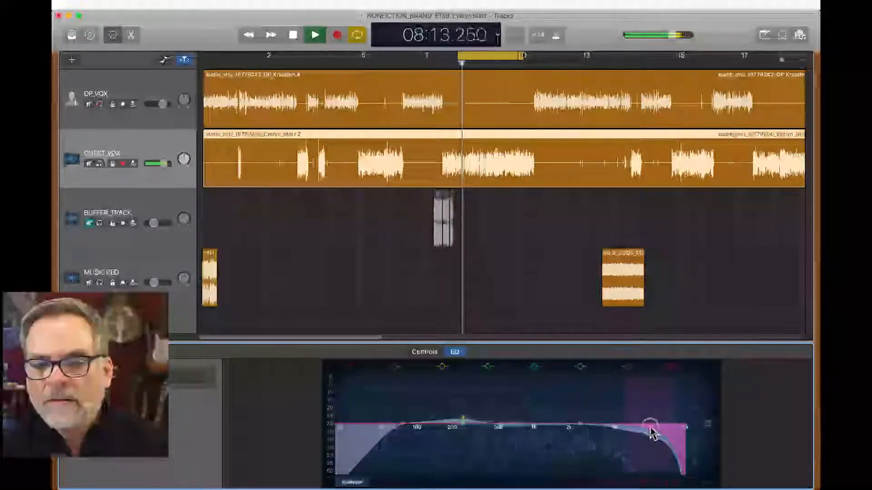
drag(650, 427, 611, 427)
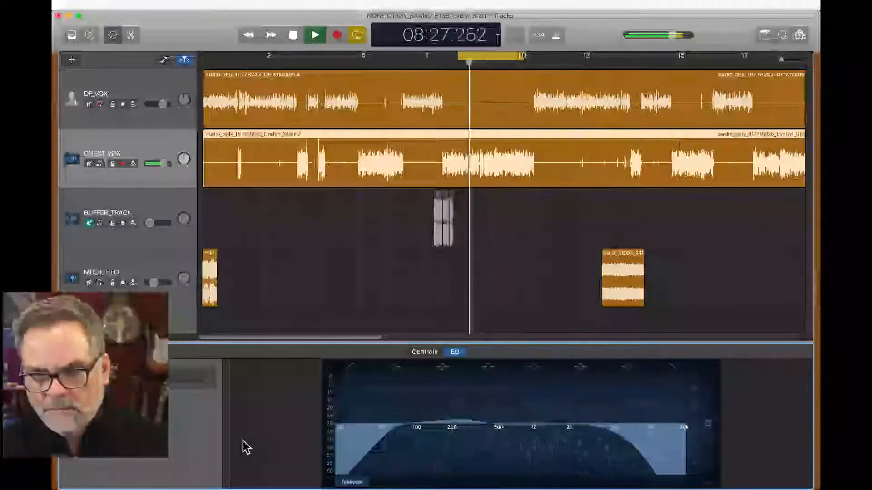
key(space)
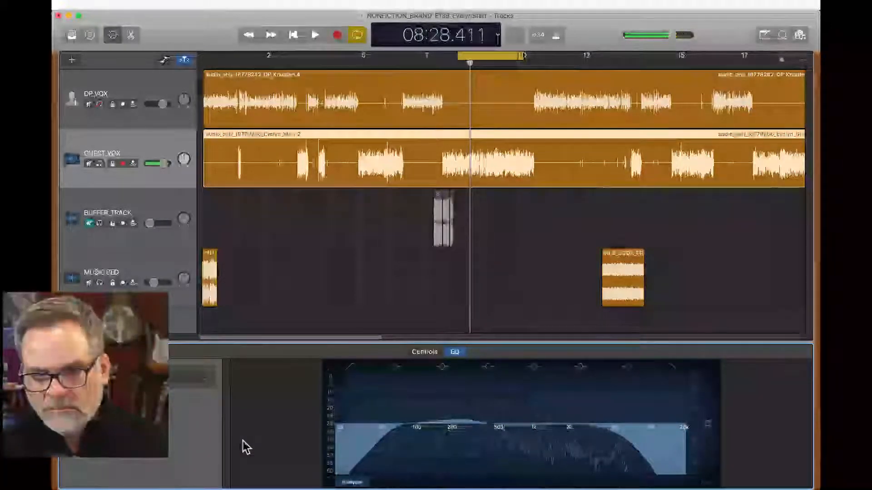
- Swap the Compressor and DeEsser in the GUEST_VOX plug-in chain, review the Compressor's settings and check the sound with playback
key(space)
key(space)
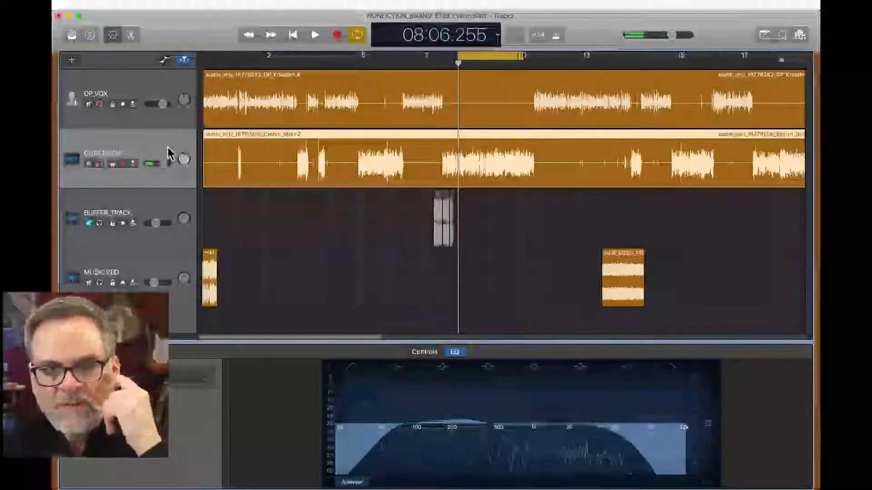
click(426, 354)
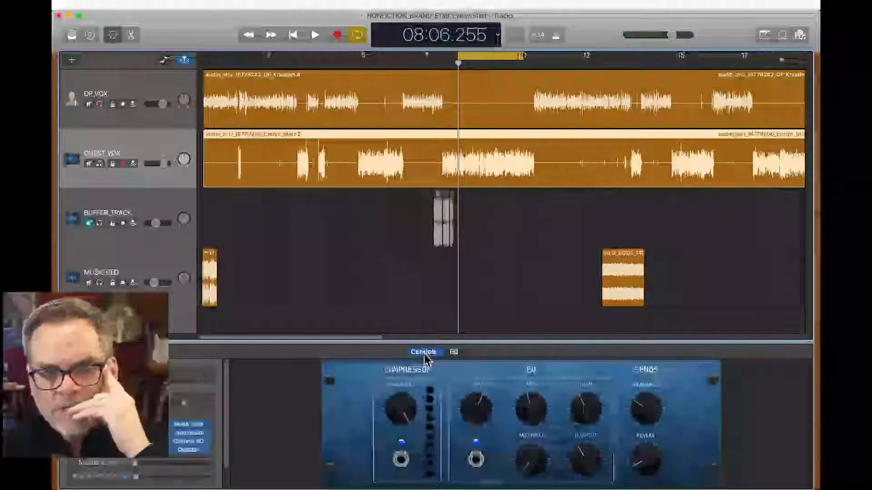
click(183, 404)
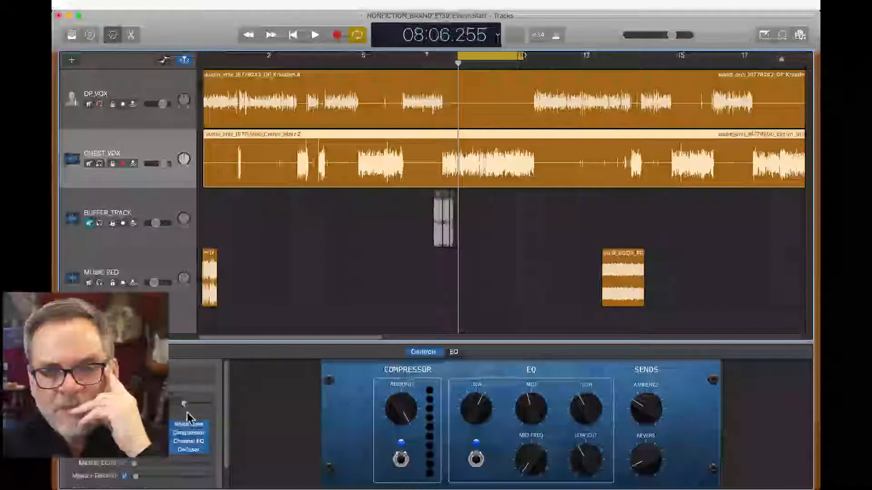
click(191, 449)
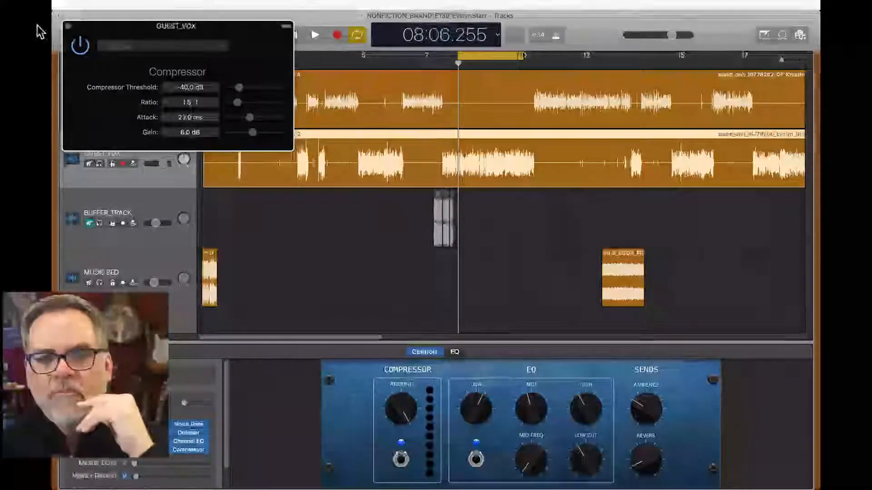
click(67, 28)
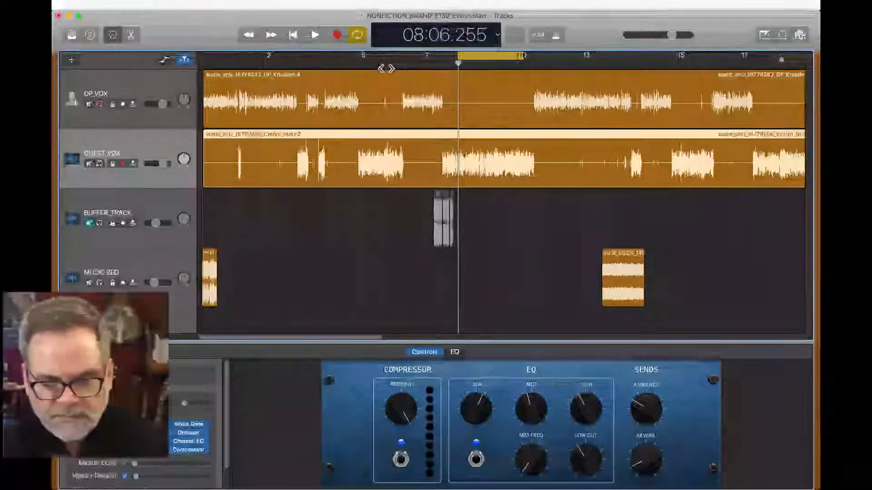
key(space)
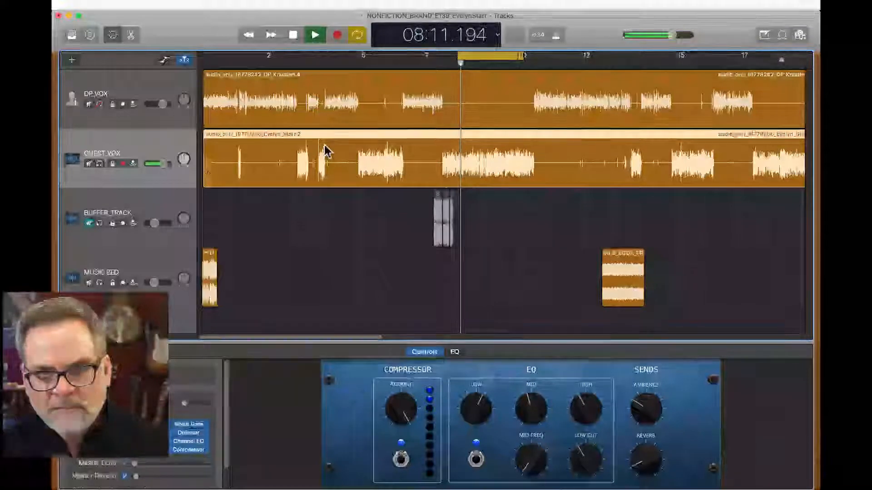
key(space)
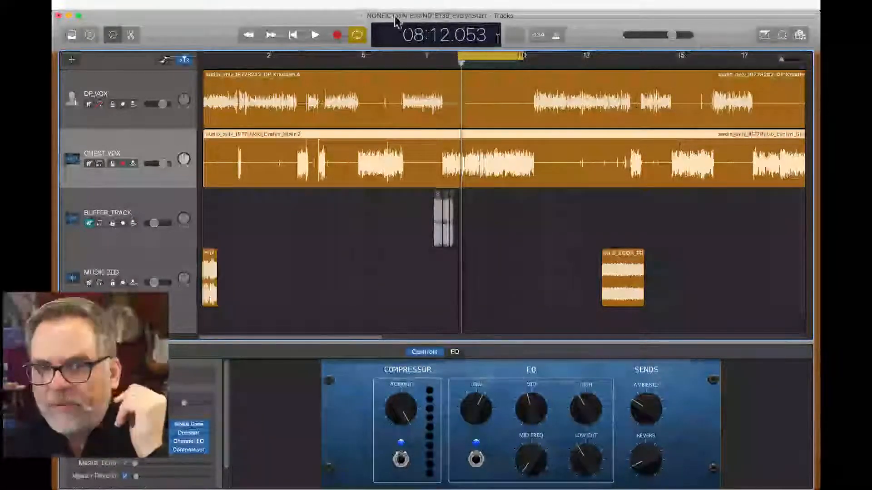
- Turn off the cycle region and listen to the episode's opening from about 5 seconds
click(357, 35)
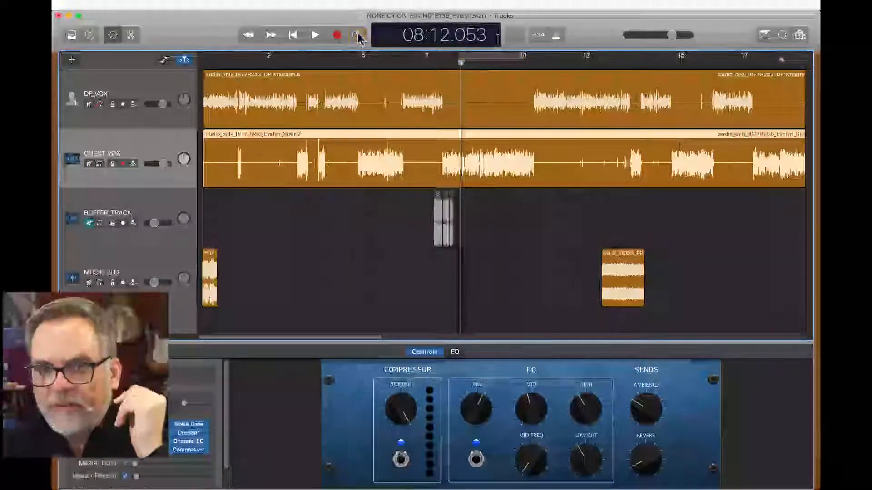
click(205, 63)
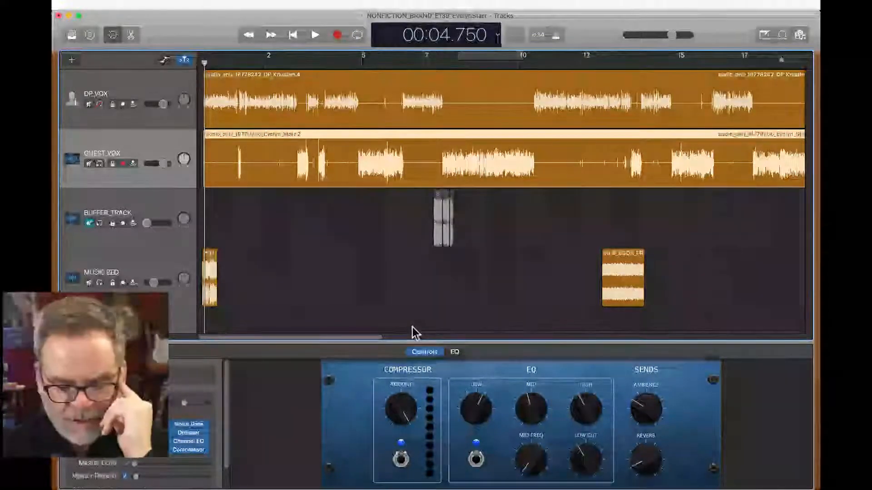
key(space)
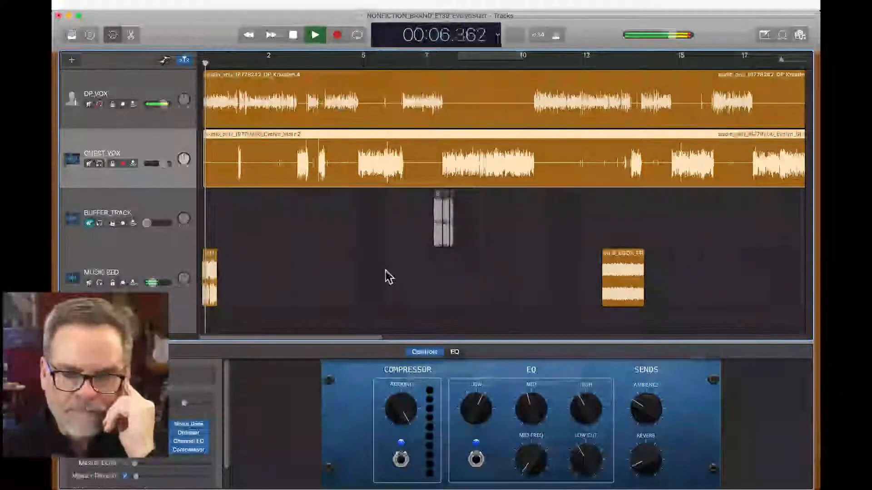
key(space)
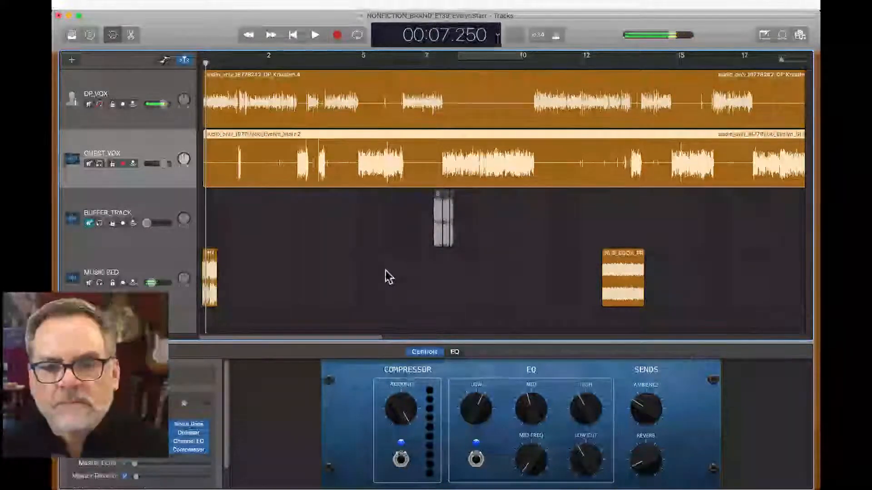
key(super+Right)
key(super+Right)
key(super+Right)
key(space)
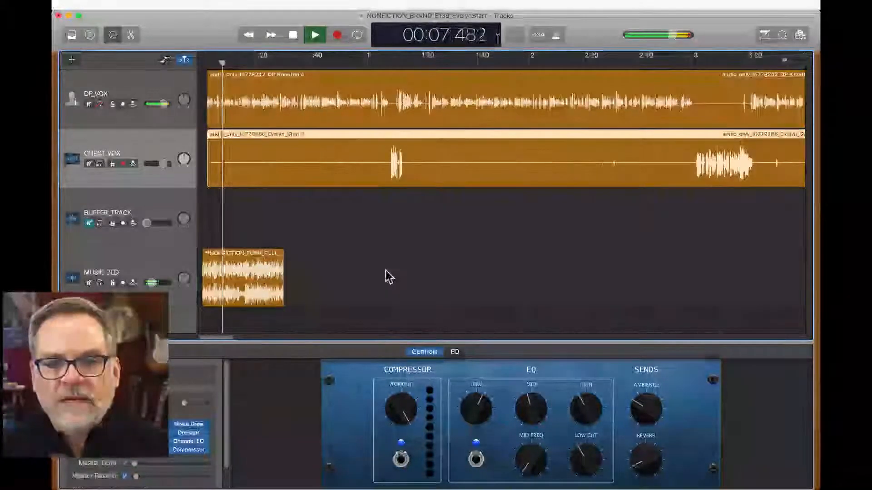
key(space)
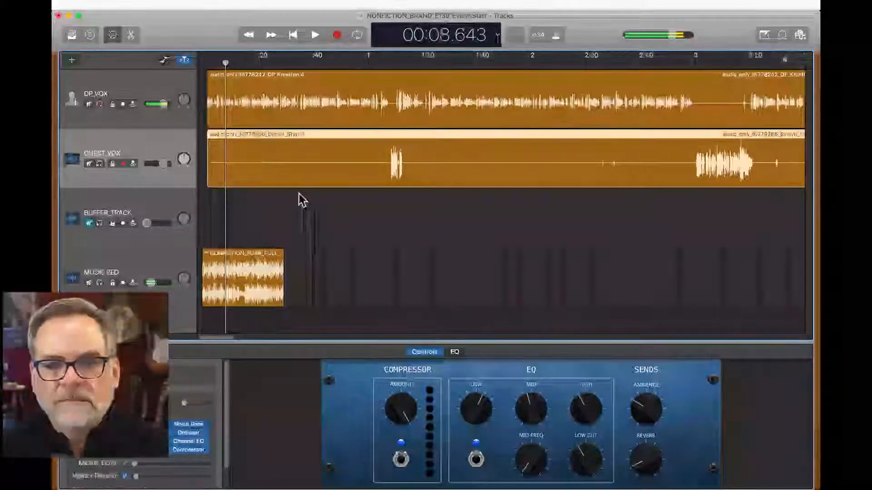
- Display the EQ curve of DP_VOX and listen to the host's voice over the intro music up to about 12 seconds
click(159, 86)
click(455, 352)
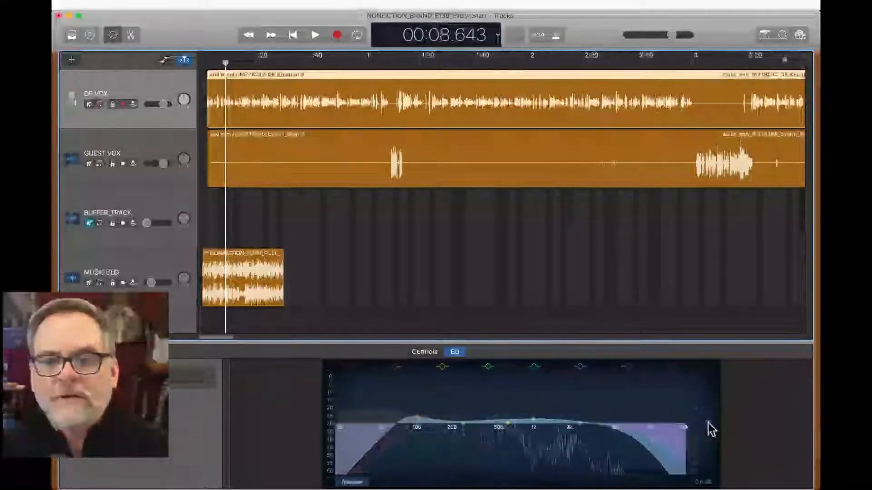
key(space)
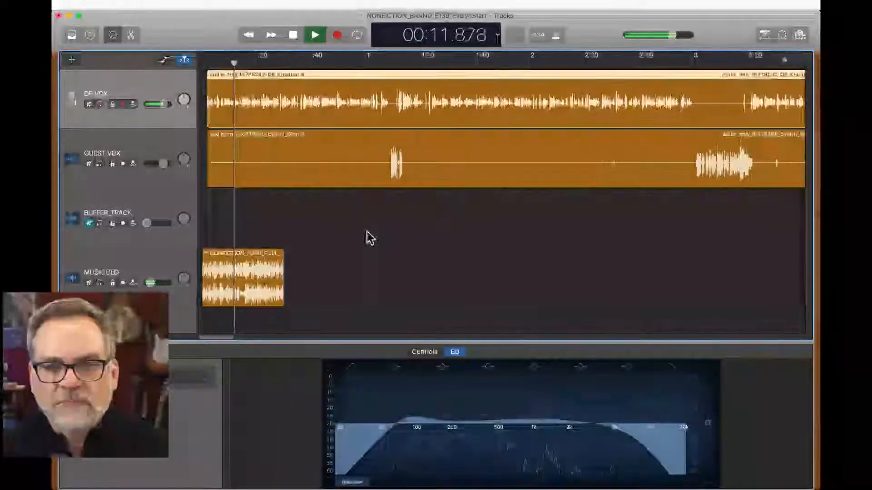
key(space)
- Show the track automation and add volume points on DP_VOX at about 12 and 26 seconds
key(super+Right)
key(super+Right)
key(super+Right)
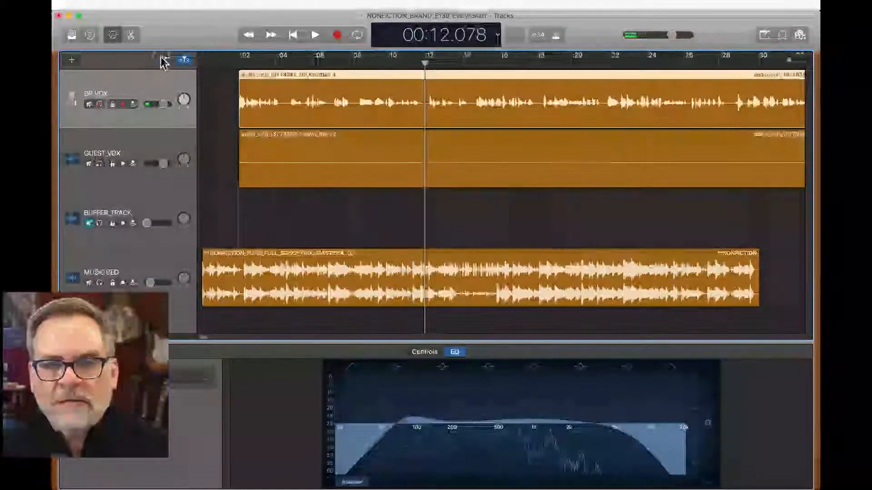
click(164, 59)
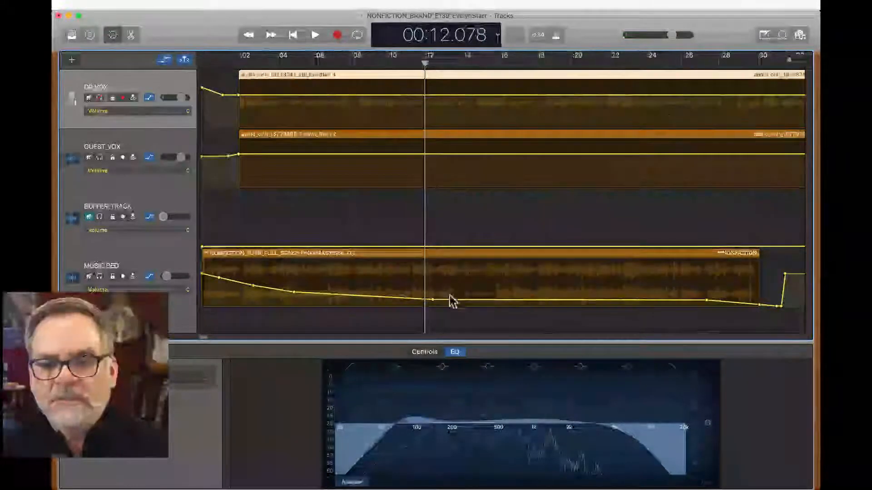
click(687, 96)
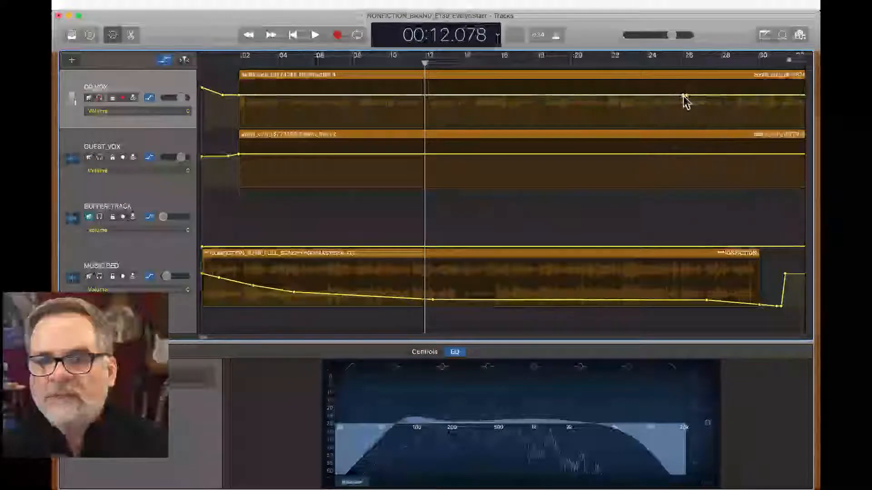
click(422, 96)
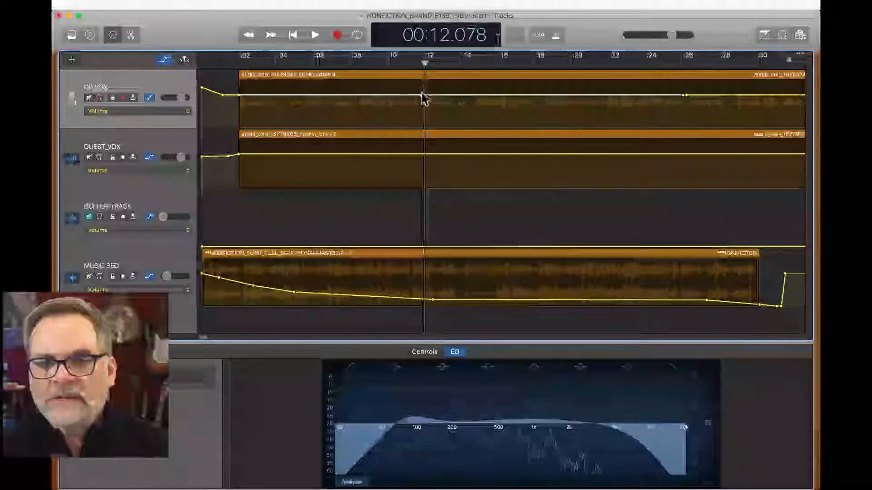
drag(423, 94, 426, 95)
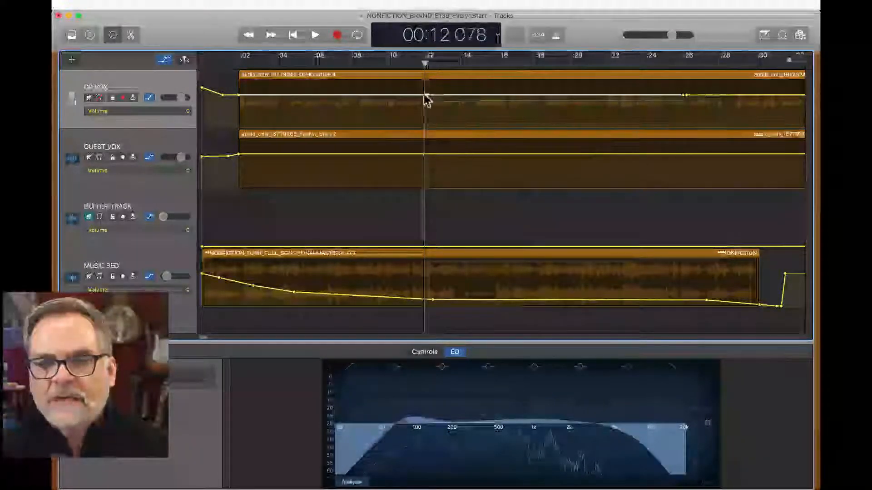
- Raise the DP_VOX volume from the region's start to about 10 seconds and remove the extra points before the regions on both vocal tracks
key(super+Left)
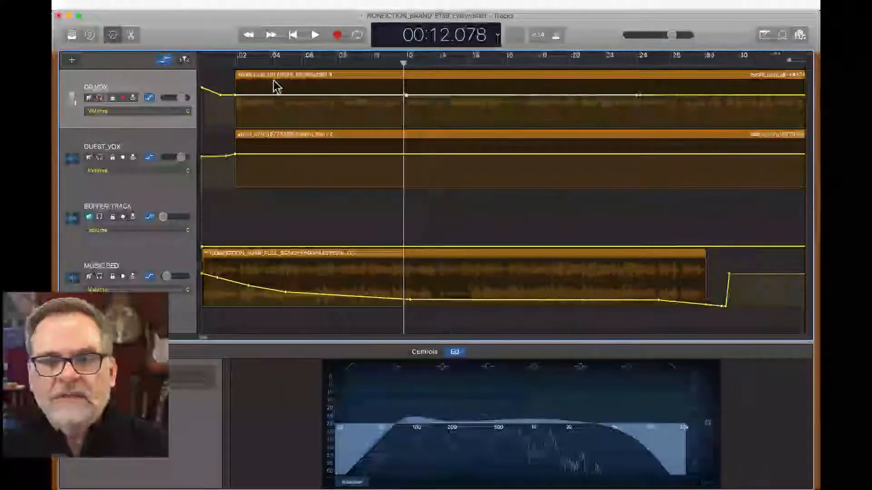
drag(235, 95, 235, 86)
click(374, 93)
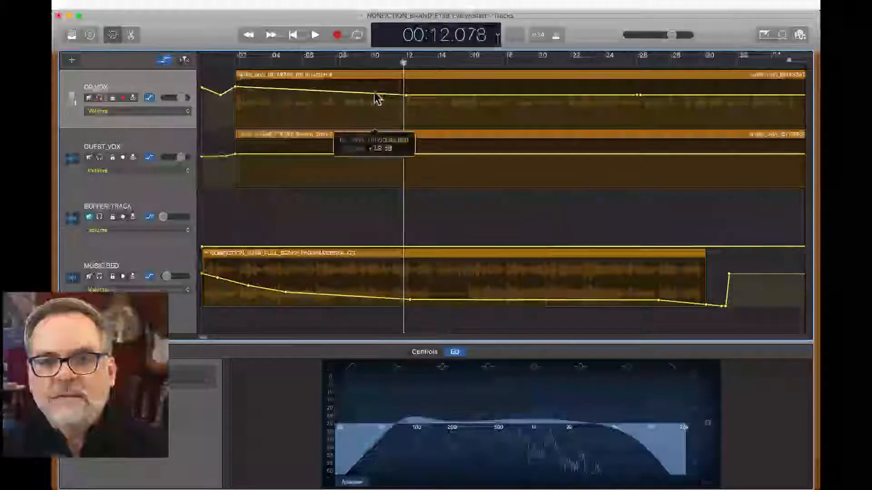
drag(375, 93, 374, 89)
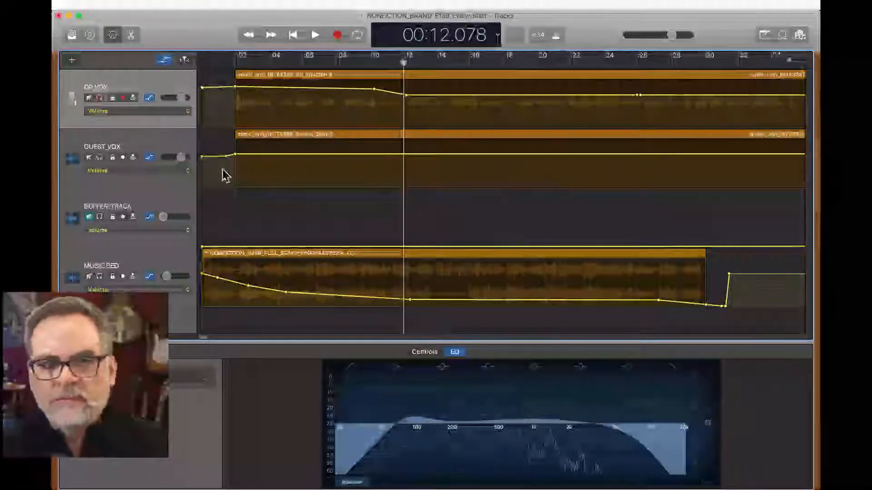
mouse_move(226, 177)
mouse_down()
mouse_move(221, 145)
mouse_move(201, 143)
mouse_move(231, 173)
mouse_up()
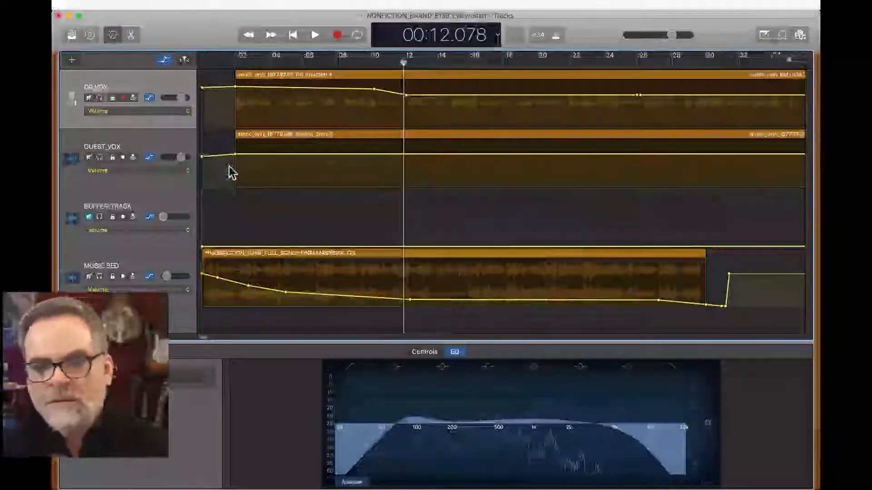
- Listen to the intro from the beginning and raise the DP_VOX volume point at about 10 seconds slightly
click(291, 38)
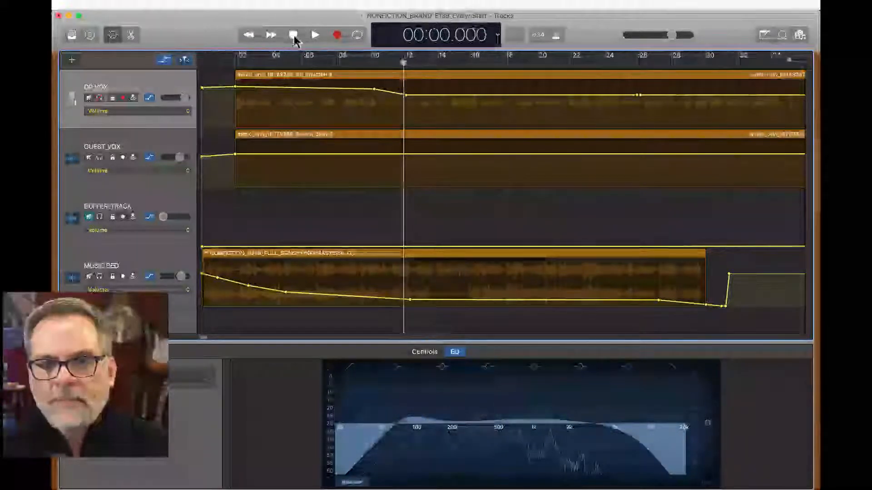
key(space)
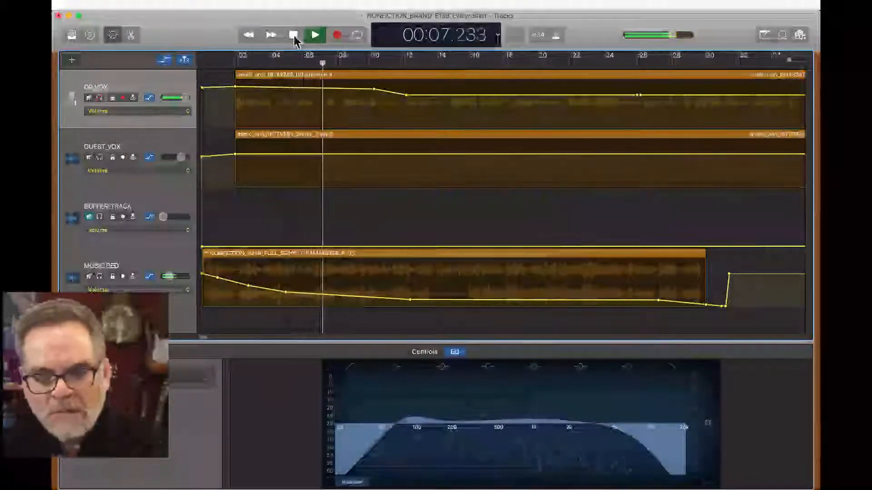
click(294, 37)
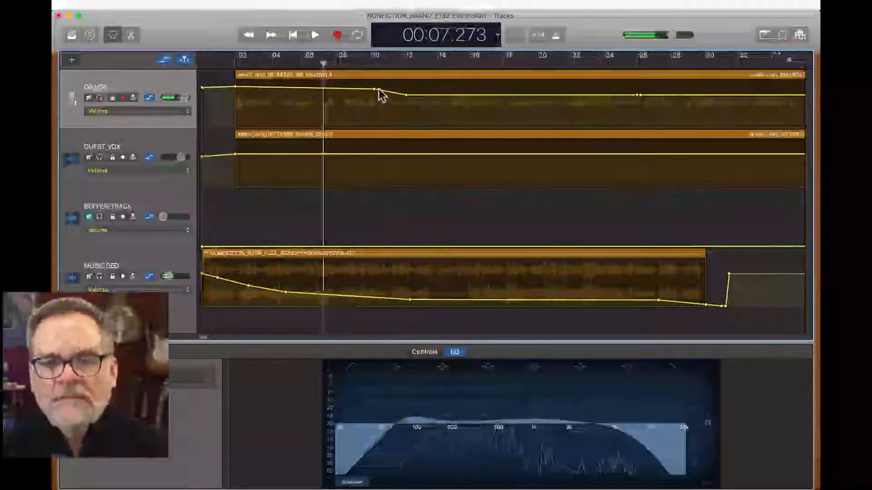
drag(375, 89, 374, 84)
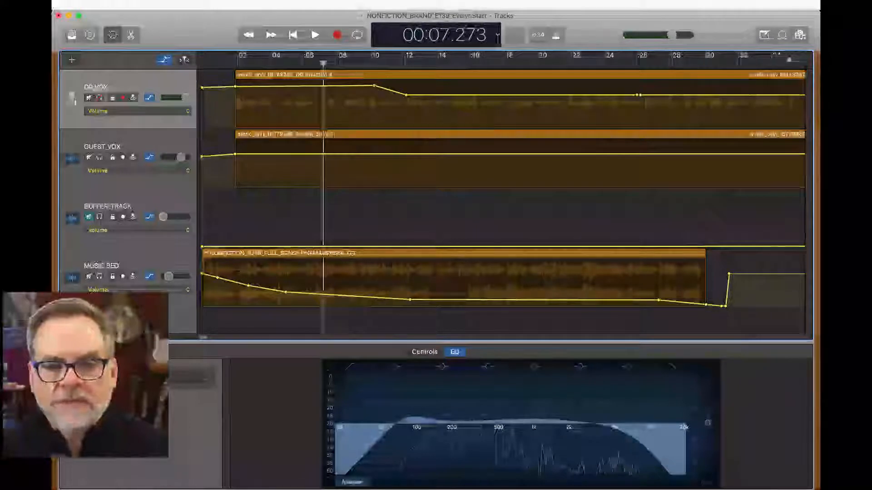
- Switch the DP_VOX EQ to a preset with a stronger low cut and slight upper-mid boost, and play from the beginning
click(108, 290)
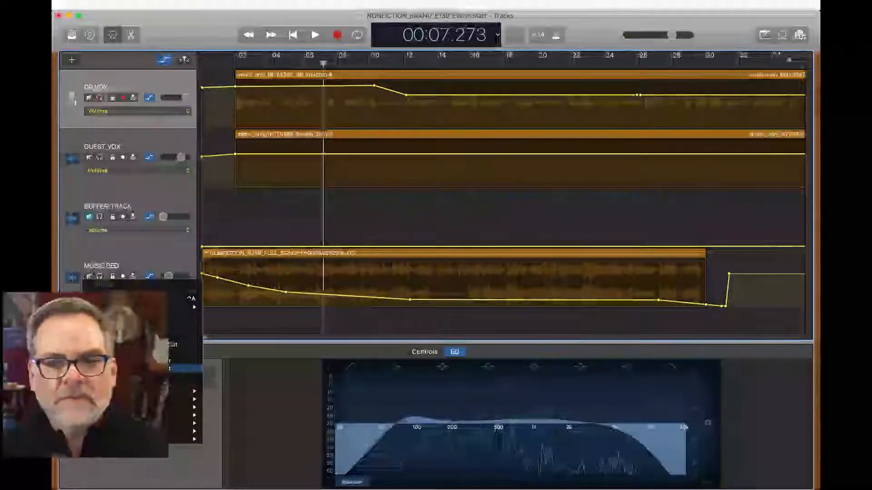
click(131, 345)
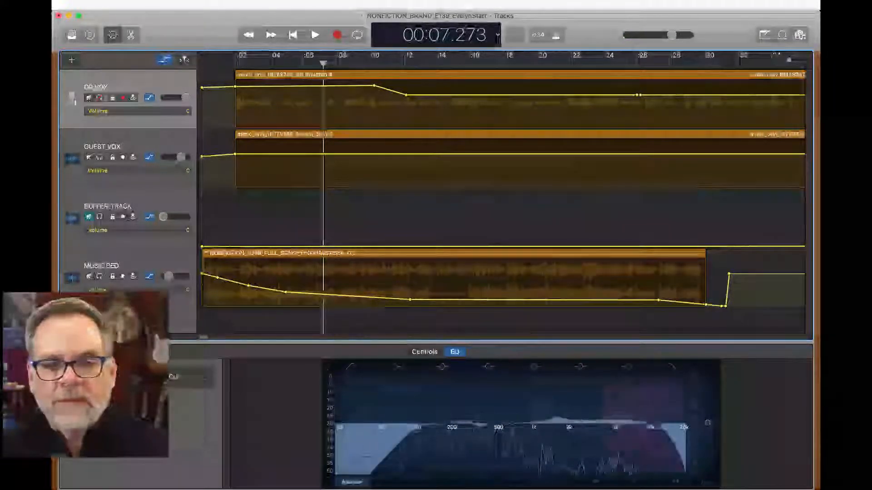
click(292, 36)
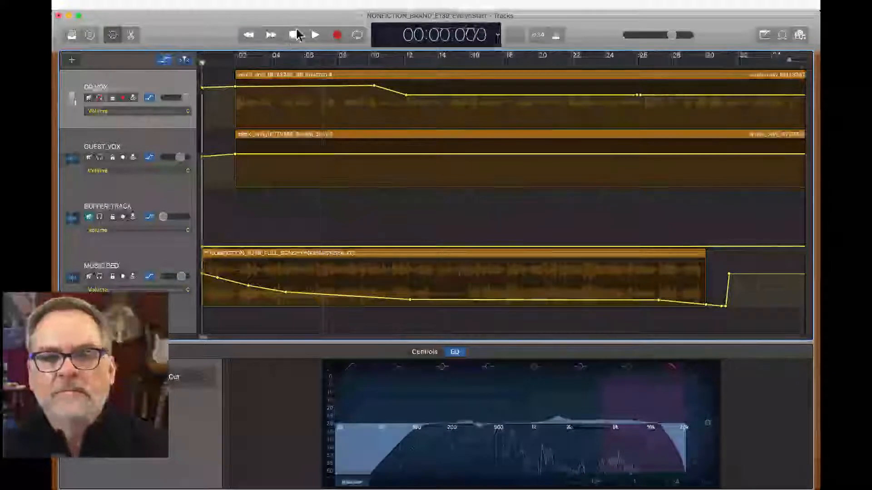
key(space)
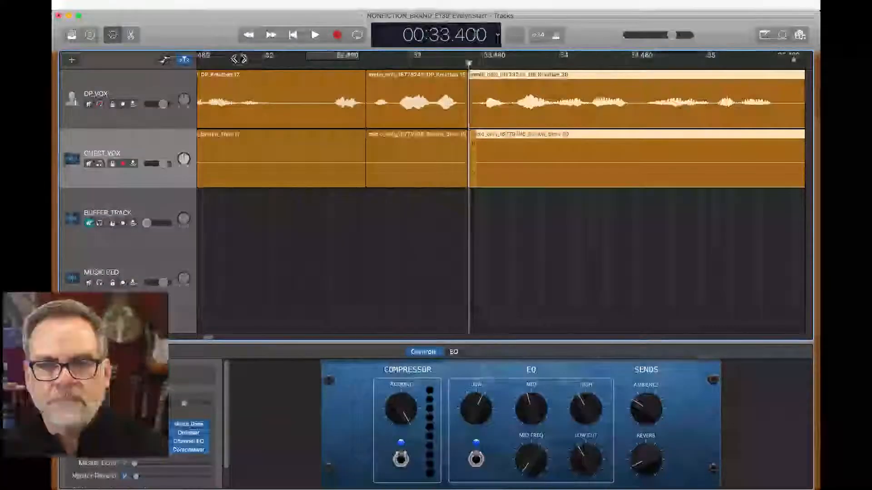
- Play the passage from about 33 to 37 seconds, set a short cycle region around 35.5 seconds and loop it
click(234, 64)
key(space)
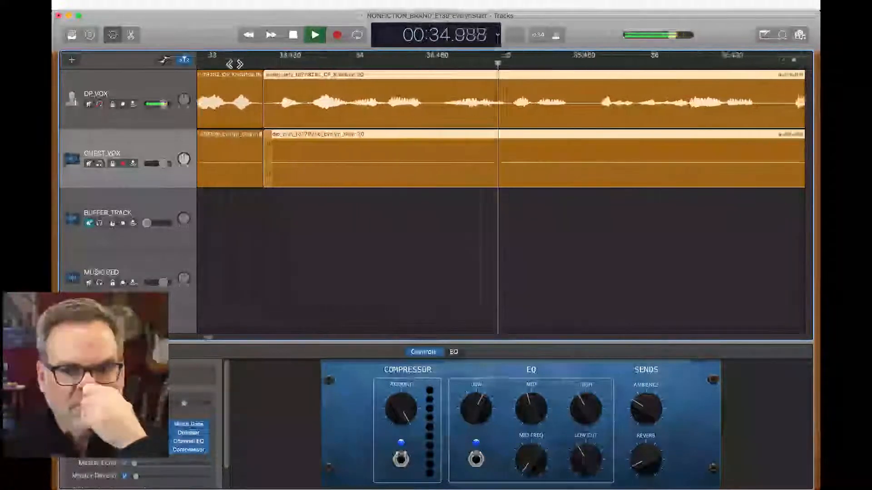
key(space)
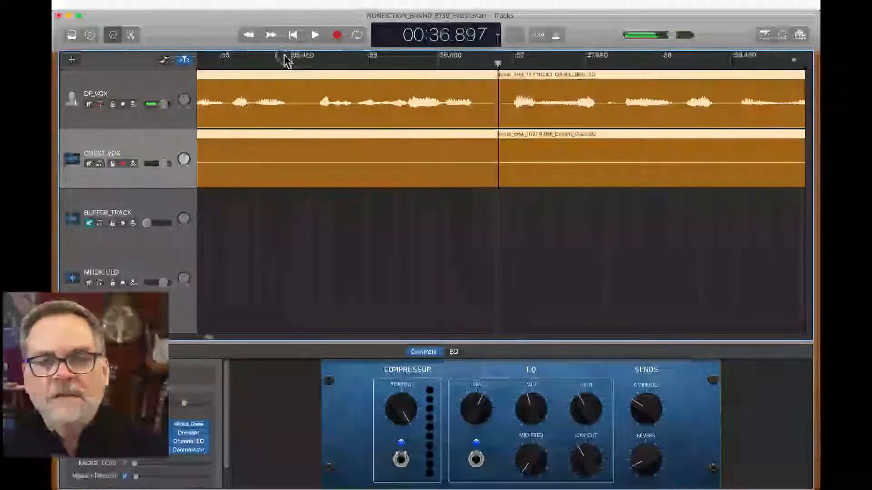
drag(285, 60, 319, 64)
key(space)
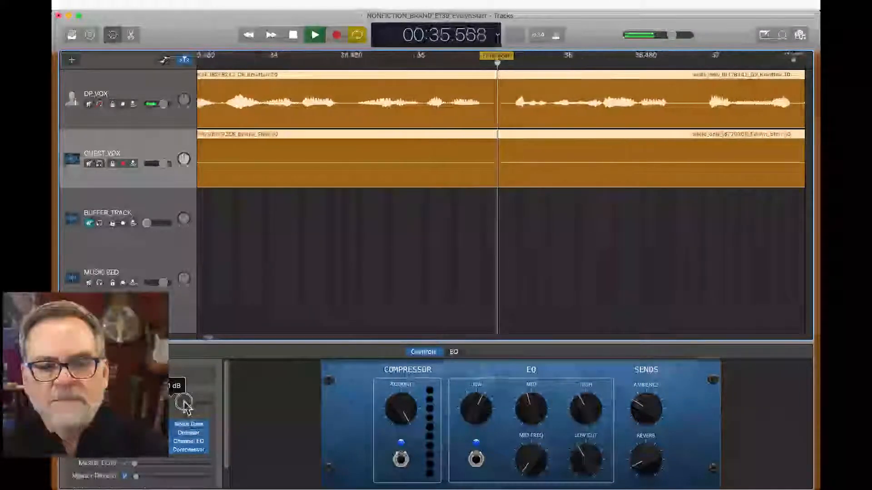
- Adjust the DP_VOX noise gate and turn off the cycle region
key(Up)
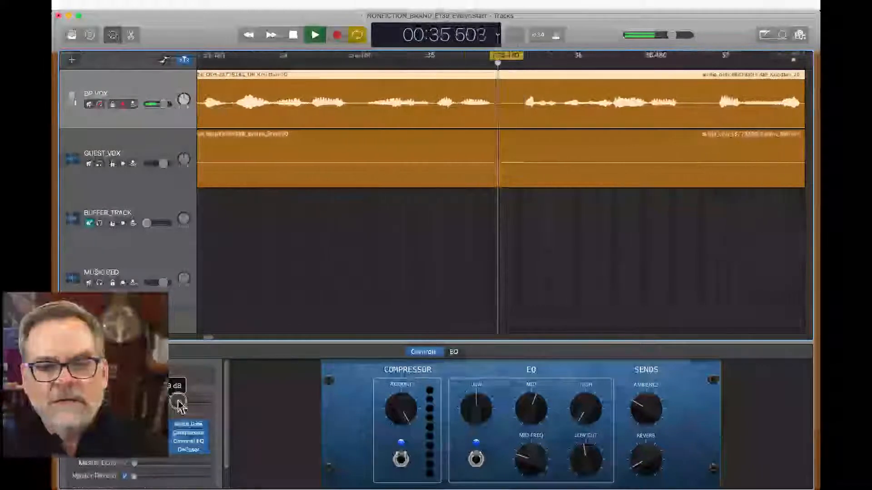
click(357, 36)
key(space)
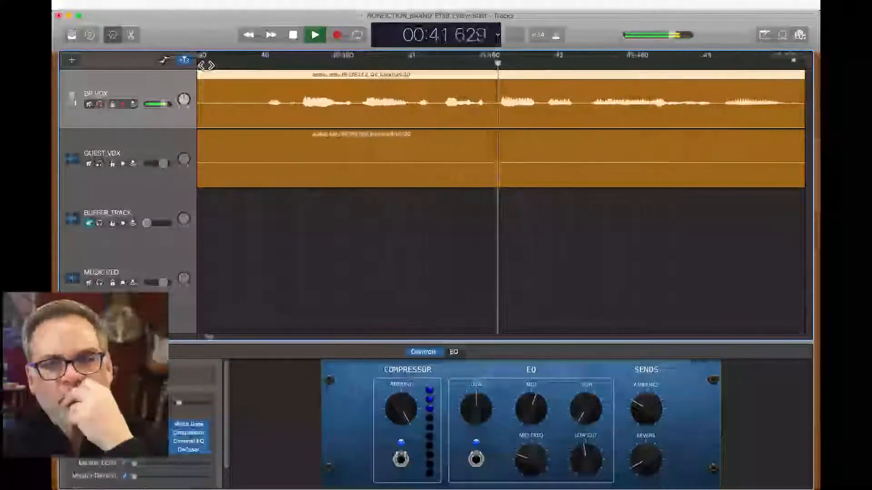
- Hide the track's Smart Controls, listen up to about 1:02 and replay briefly from about 58 seconds
click(111, 36)
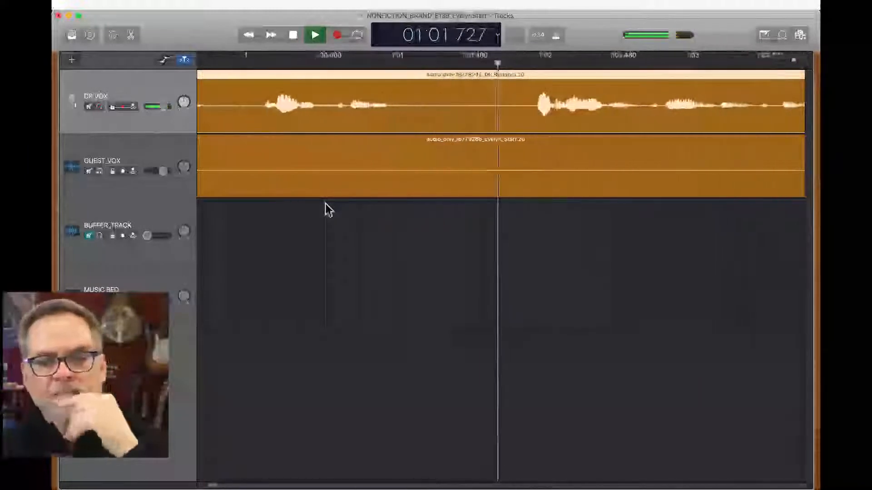
key(space)
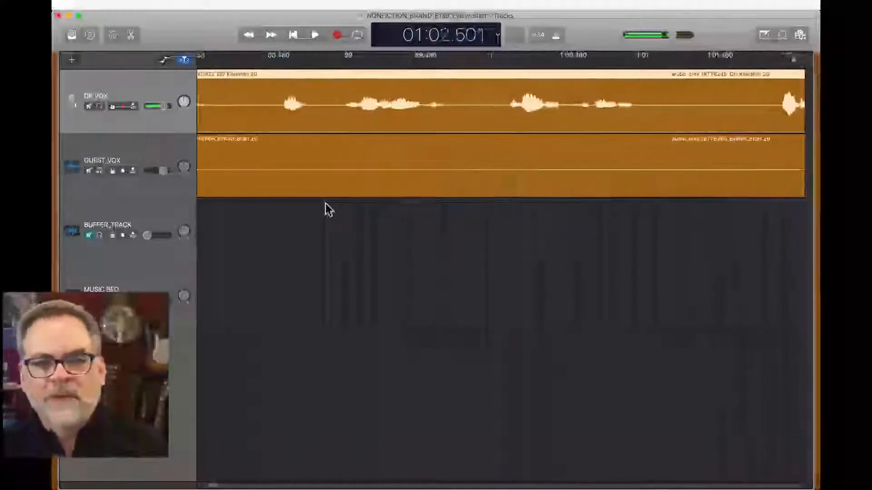
click(259, 55)
key(space)
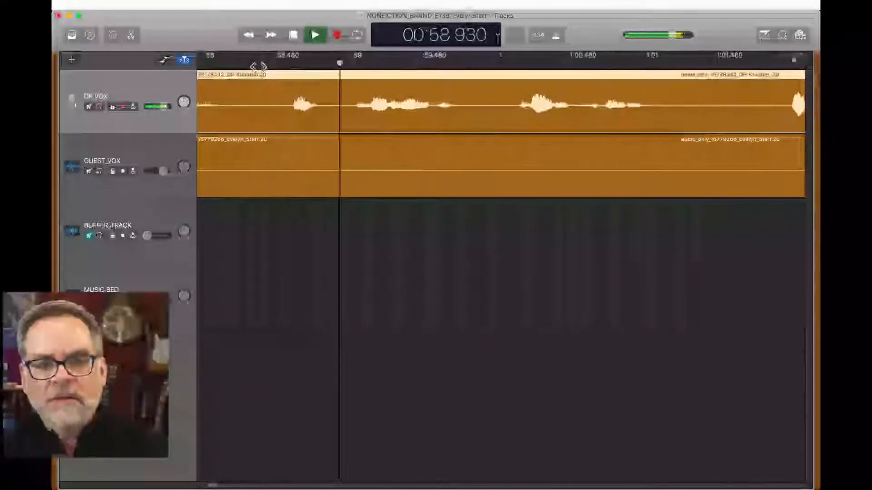
key(space)
- Split both vocal tracks at 58.880 seconds, trim away about 3 seconds after the split and close the gap
click(335, 64)
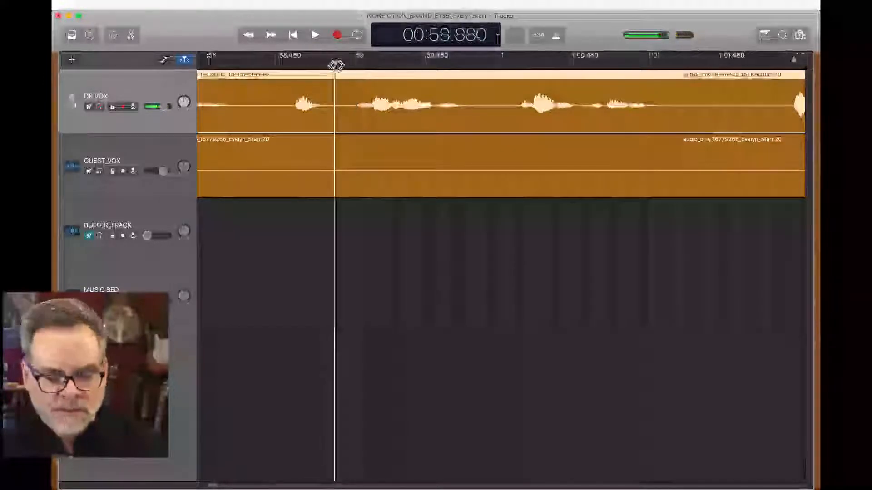
key(super+t)
drag(357, 255, 364, 26)
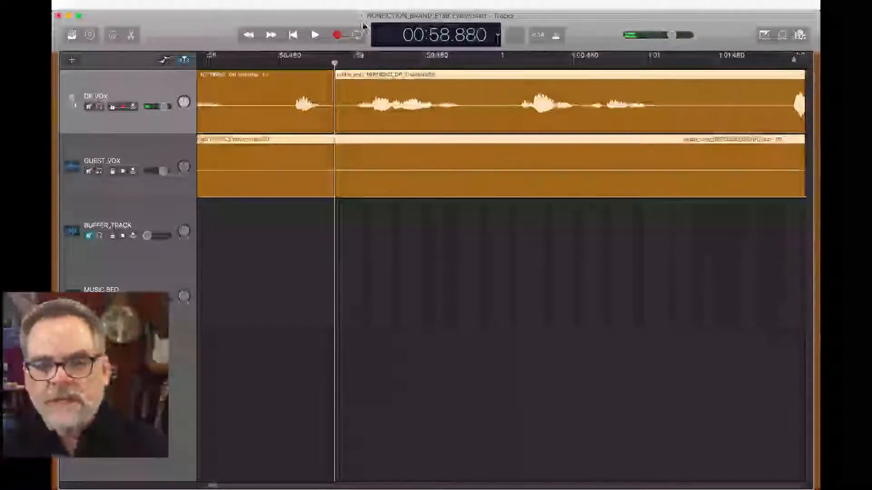
key(super+t)
drag(365, 253, 362, 104)
drag(340, 183, 801, 202)
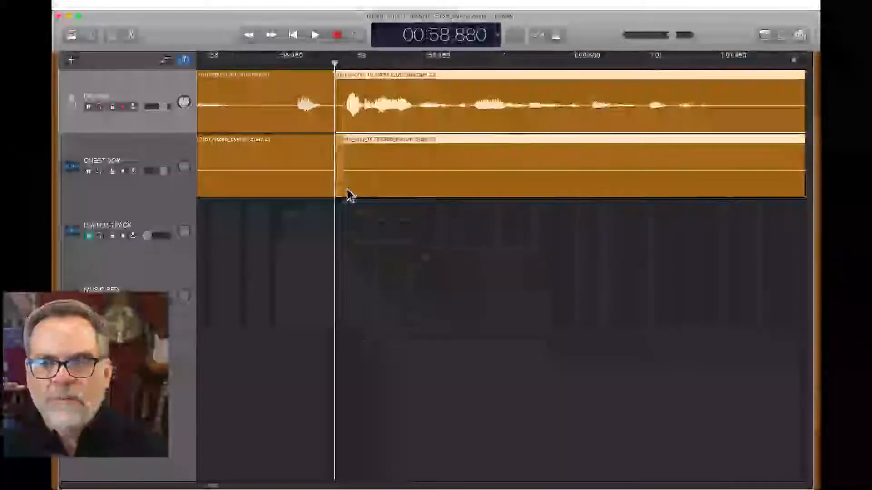
- Play across the new join on both vocal tracks and stop at about 1:02.2
scroll(348, 194, left, 3)
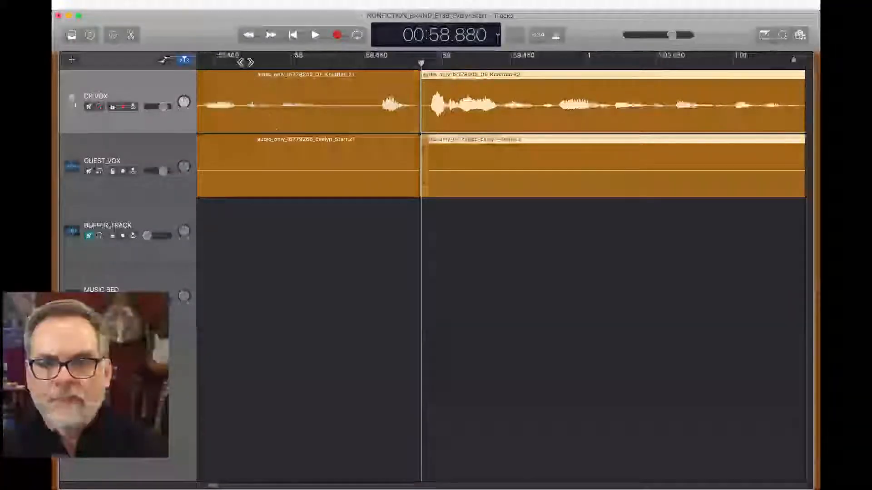
key(space)
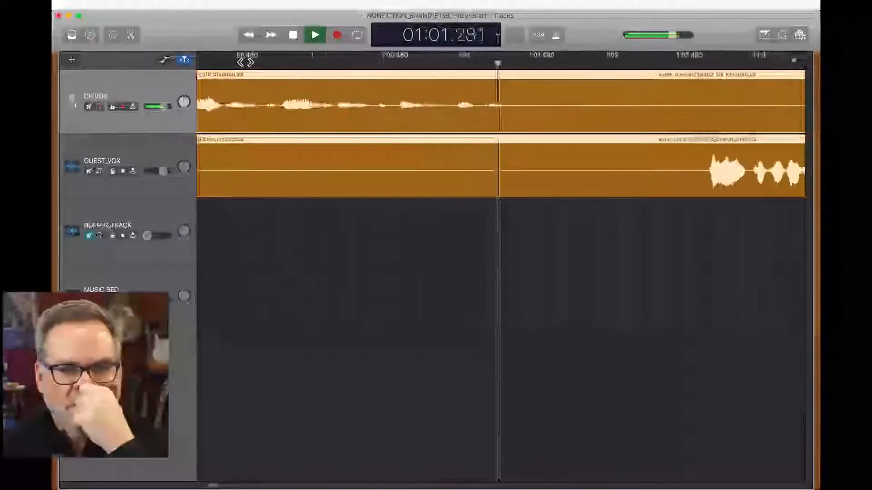
key(space)
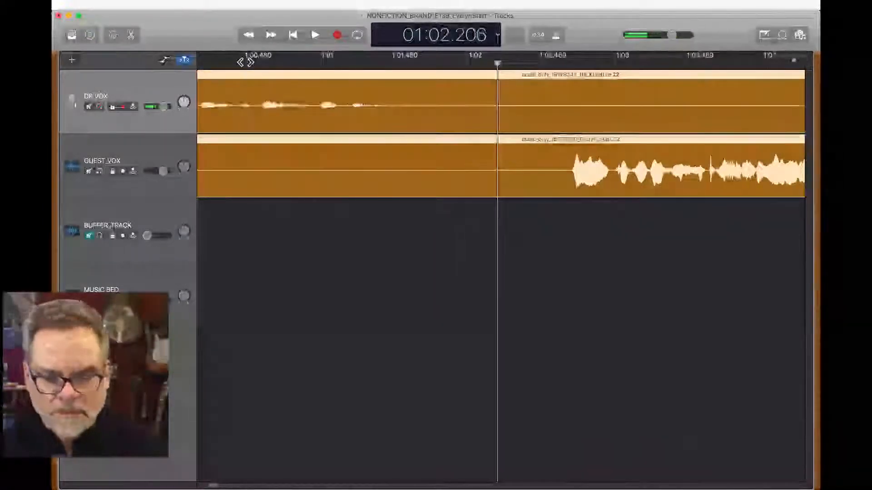
- Split both vocal tracks at 1:02.206, tighten the pause before the guest's reply and play across the join
drag(501, 196, 561, 204)
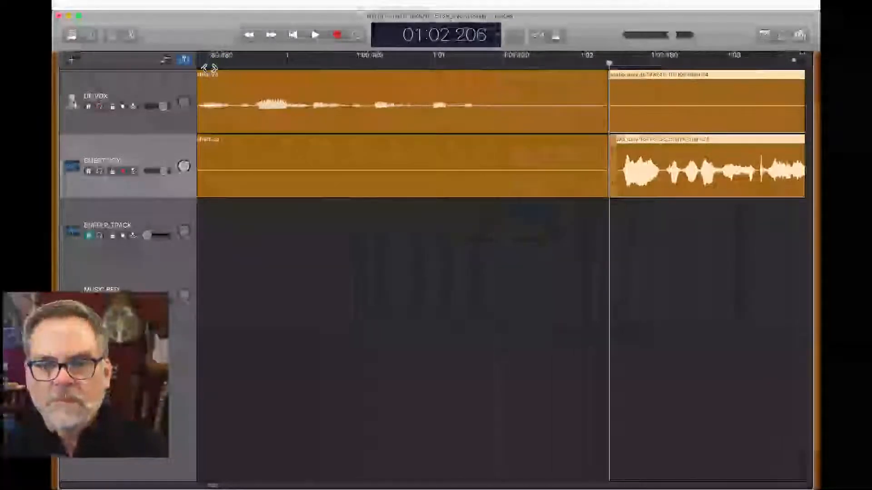
double_click(209, 68)
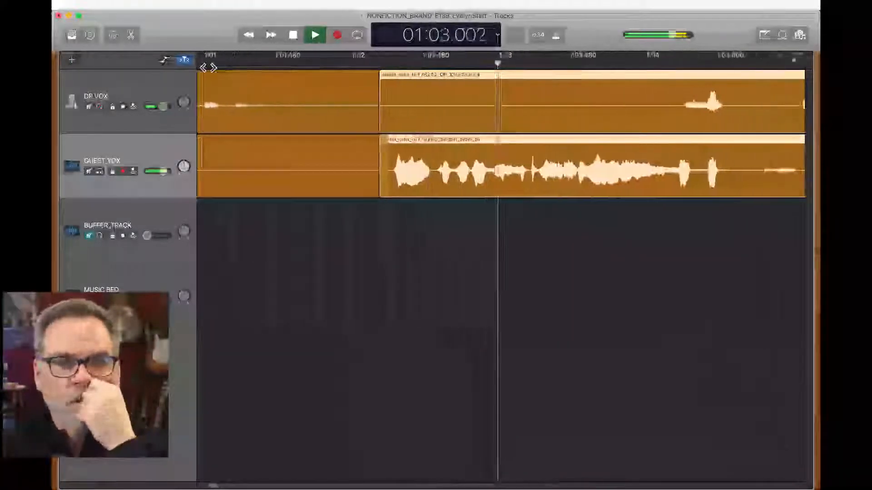
key(space)
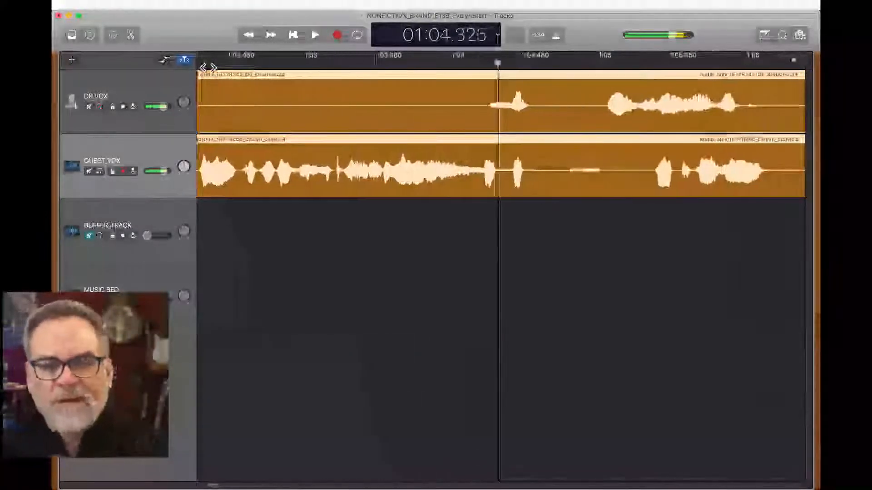
- Show the tracks' volume automation and reduce the GUEST_VOX compressor amount
scroll(208, 67, left, 2)
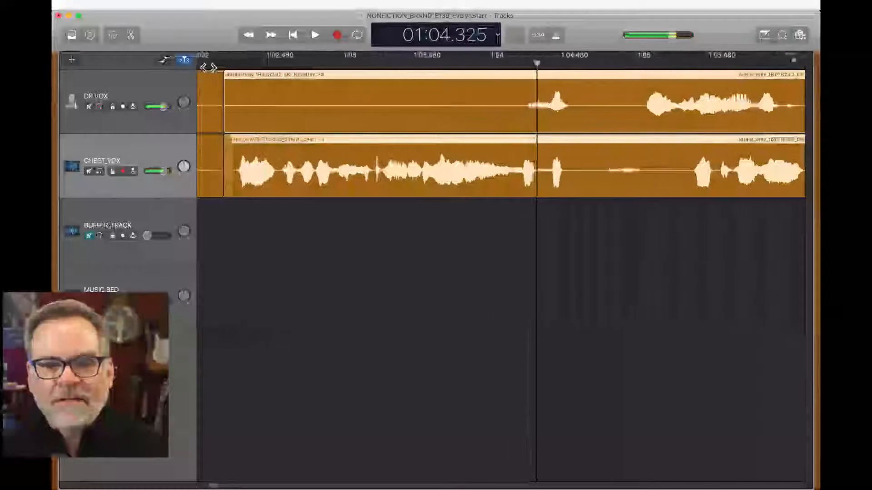
click(165, 64)
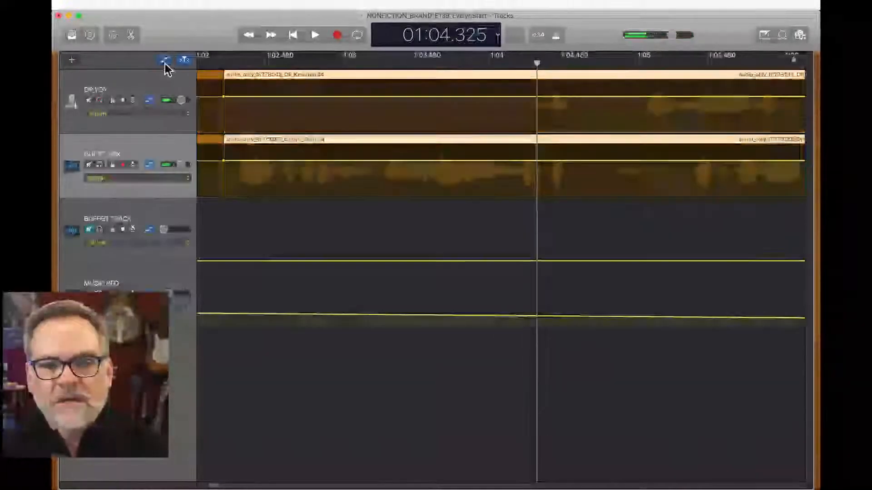
click(238, 161)
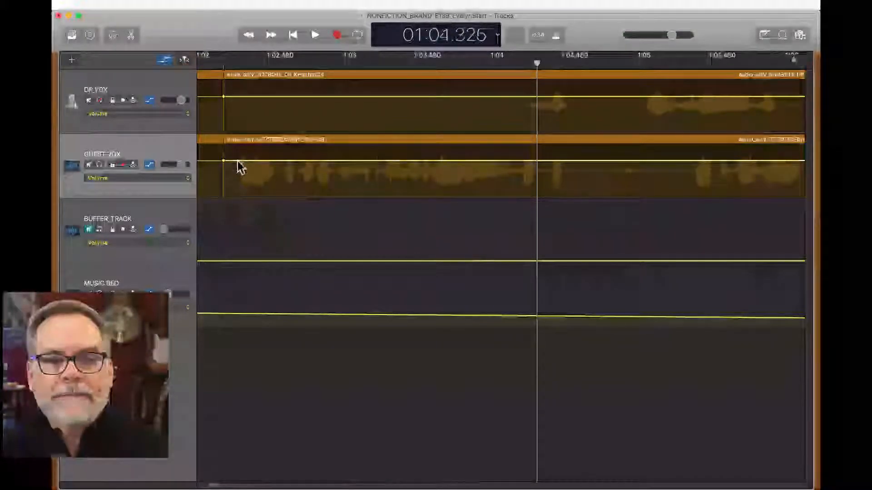
click(113, 36)
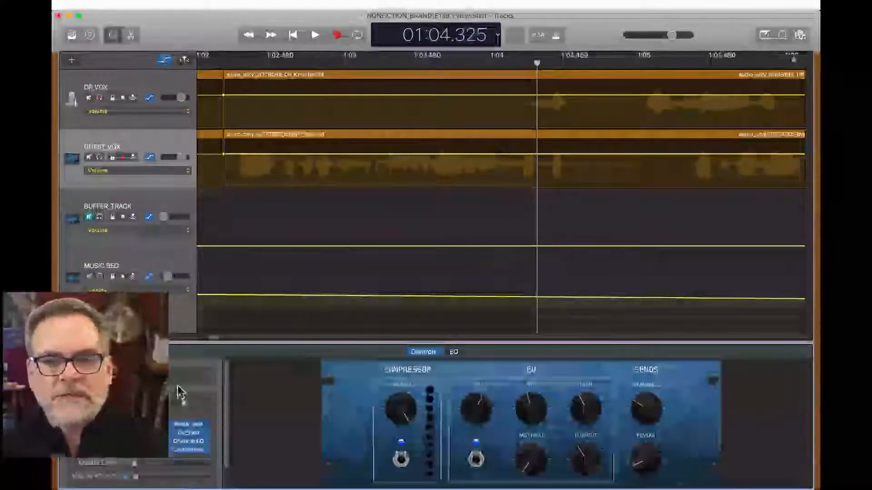
click(169, 150)
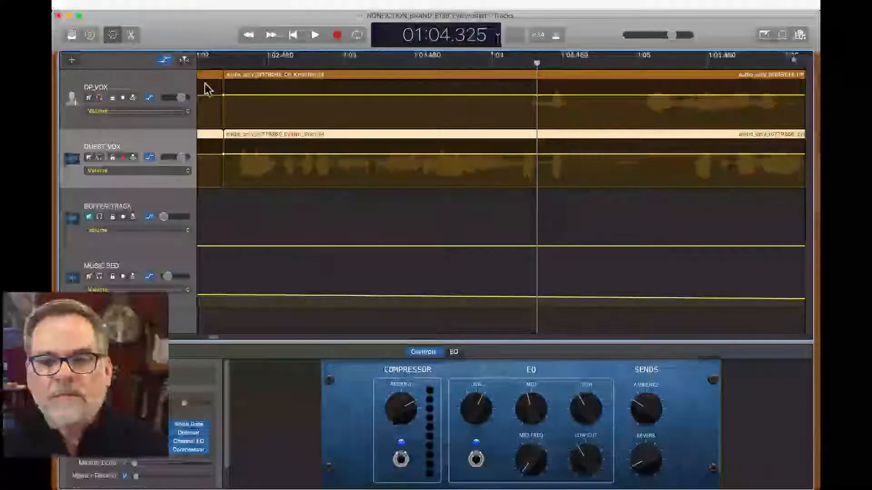
- Play the guest's reply from about 1:02 and raise the GUEST_VOX compressor amount slightly
click(214, 60)
key(space)
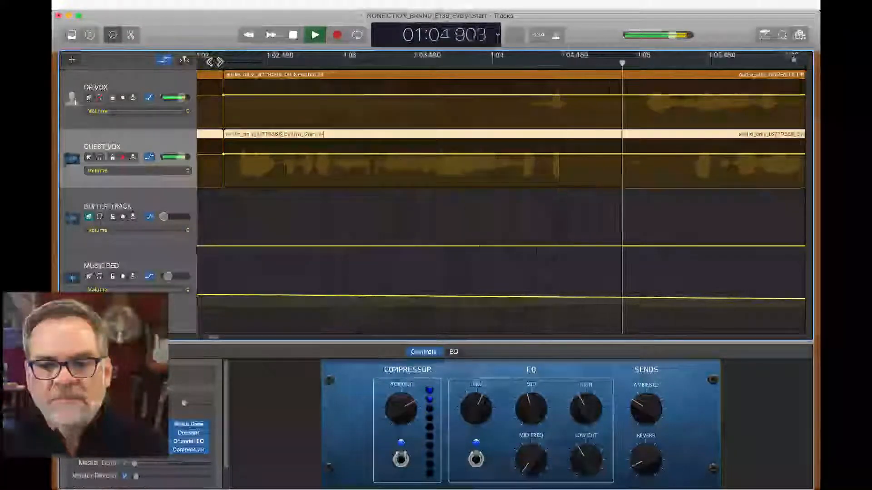
key(space)
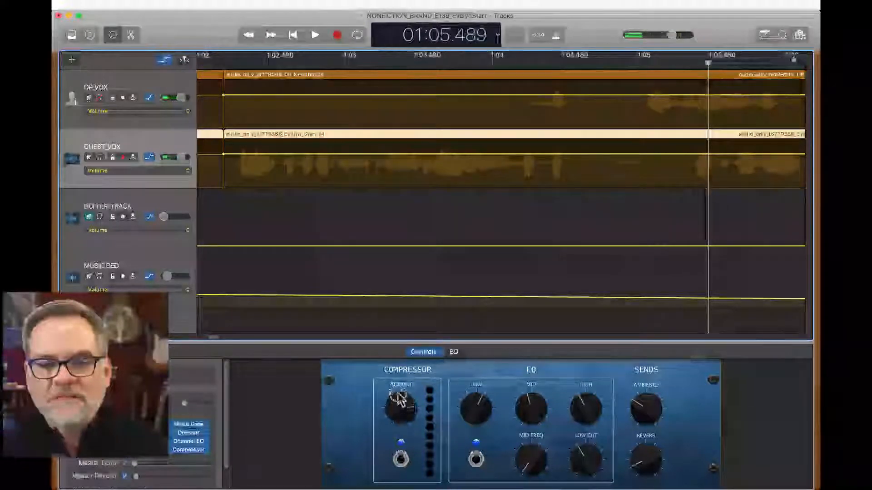
- Lower the GUEST_VOX volume line slightly from about 1:02.2 onward and play the passage
click(301, 154)
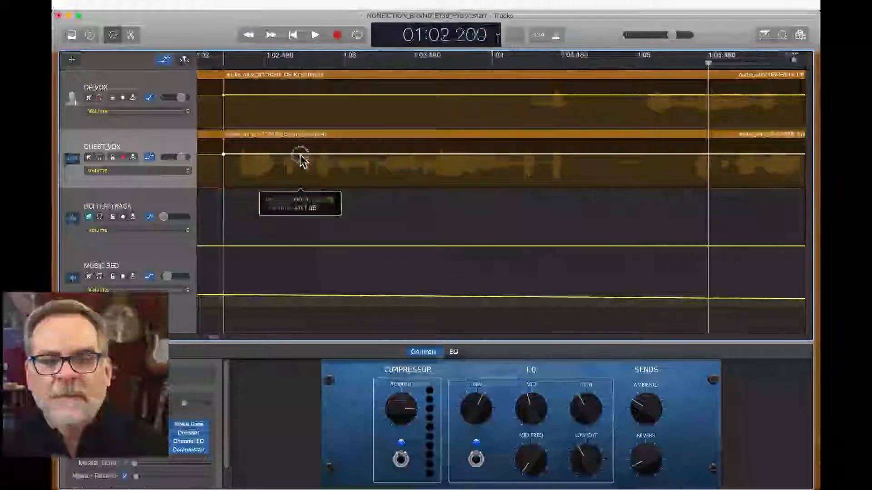
drag(300, 155, 300, 159)
scroll(301, 161, left, 5)
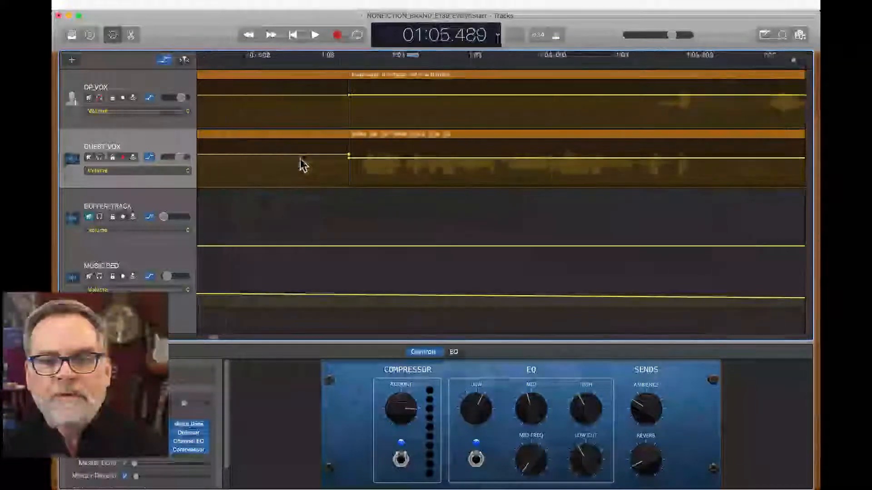
key(space)
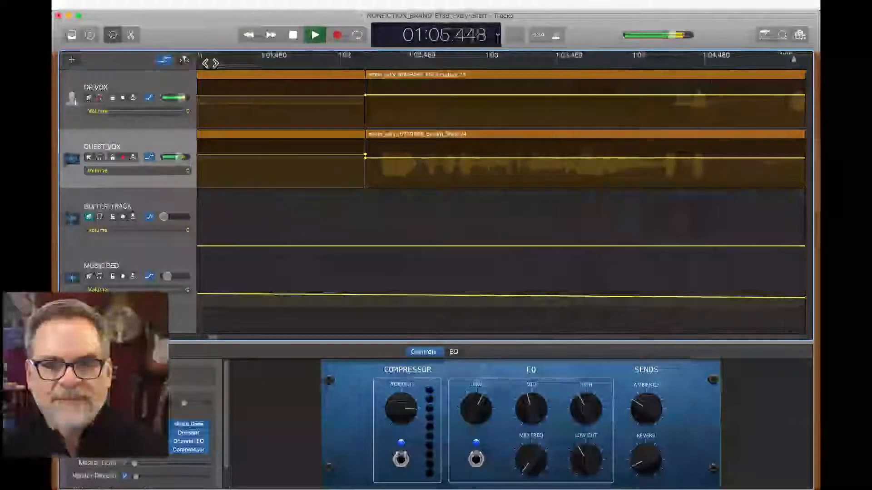
key(space)
- Hide the automation, make the view follow the playhead and listen on to about 1:07
click(166, 60)
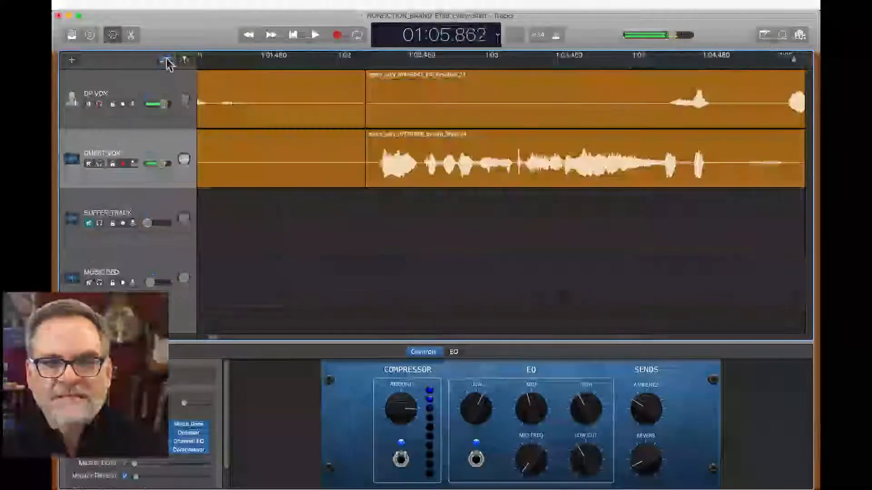
key(space)
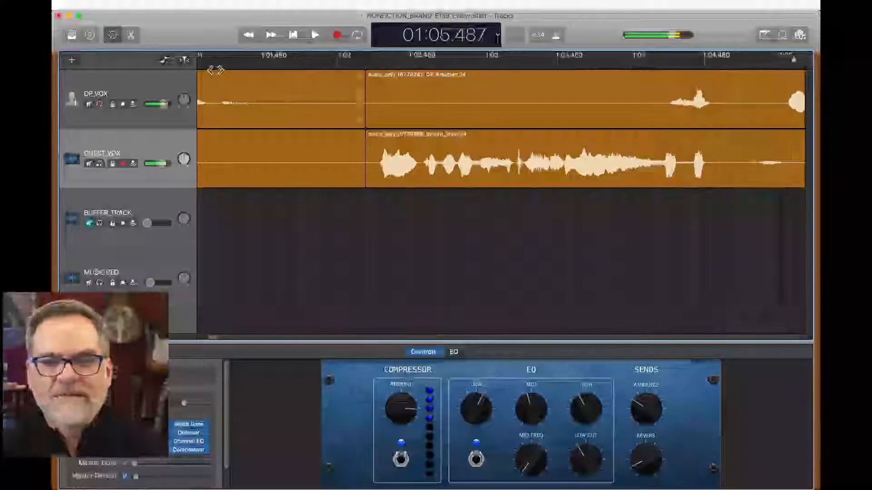
click(189, 60)
key(space)
key(space)
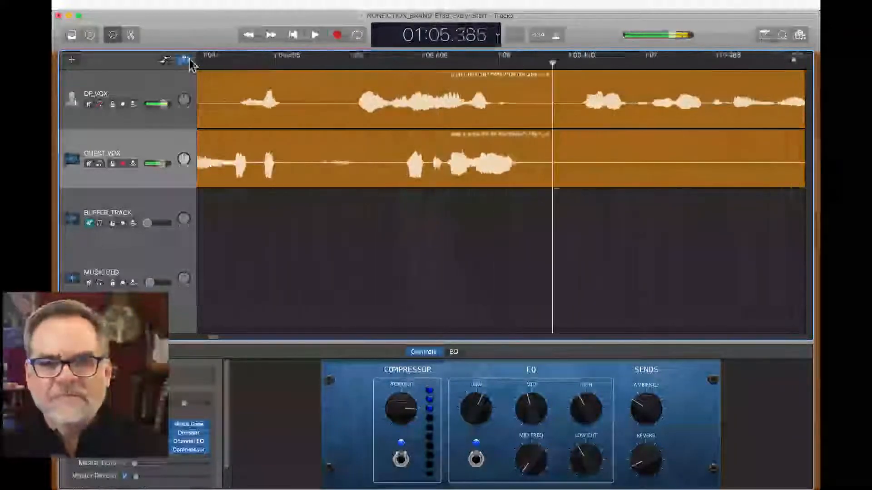
key(space)
key(space)
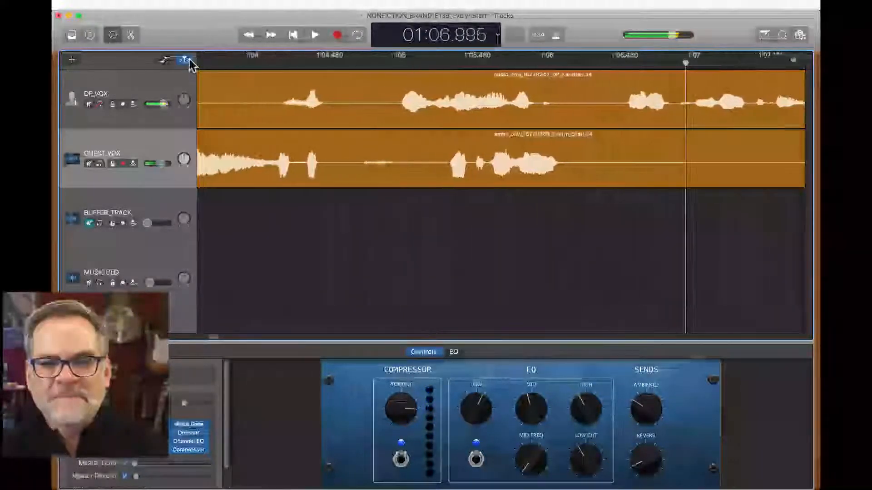
- Split the DP_VOX region at 1:04.125 and trim the start of its second part to about 1:06.4
scroll(189, 60, left, 3)
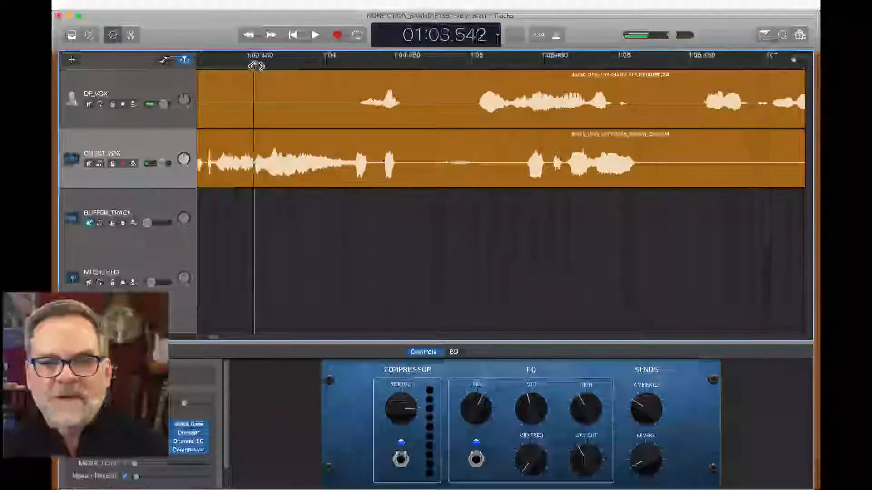
click(340, 65)
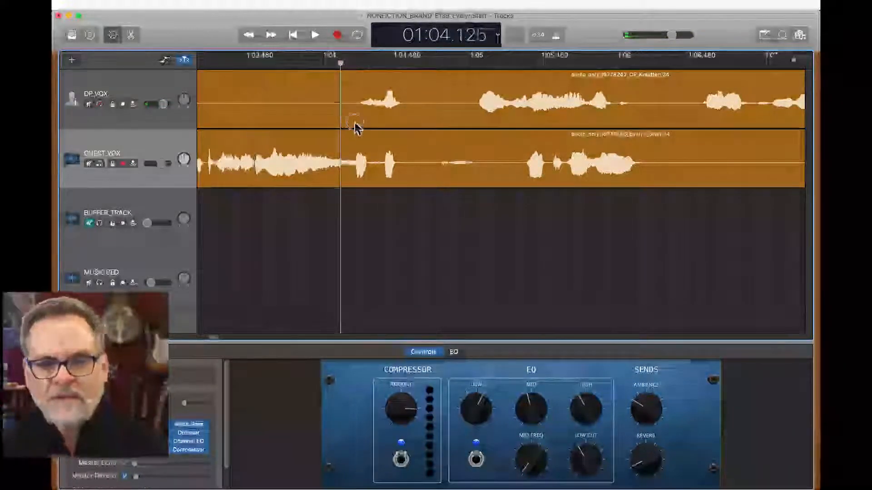
click(355, 127)
key(super+t)
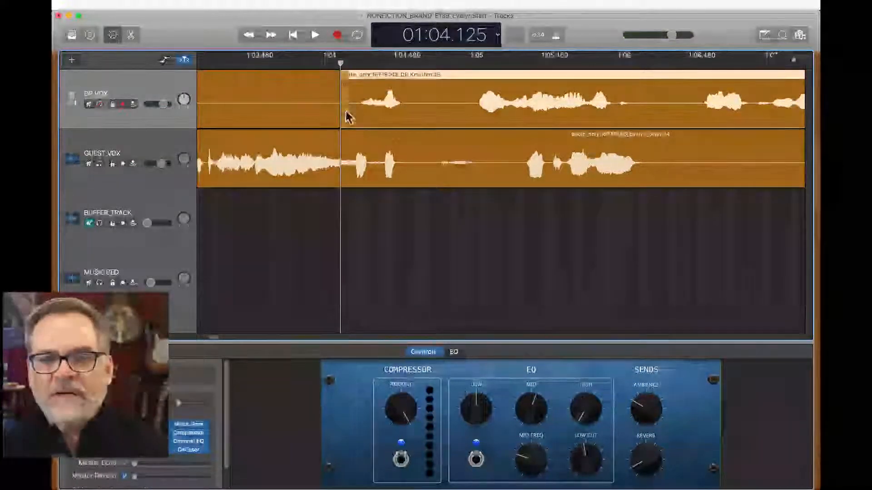
drag(346, 114, 679, 120)
- Play the guest's reply through the trimmed DP_VOX gap and stop where the host's audio resumes
scroll(680, 120, left, 5)
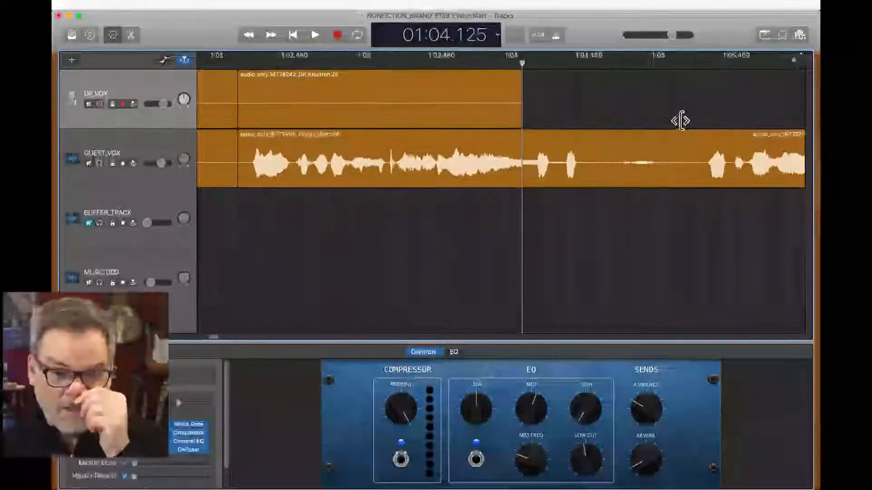
scroll(680, 120, left, 3)
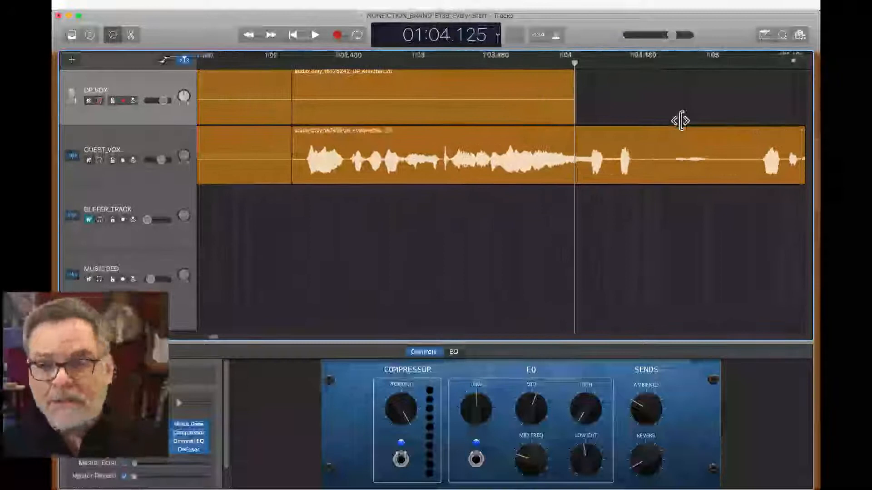
click(210, 63)
key(space)
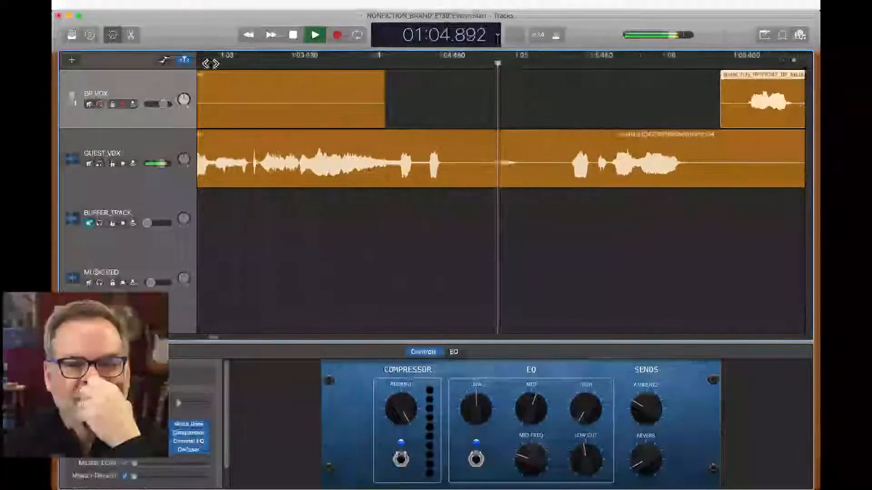
key(space)
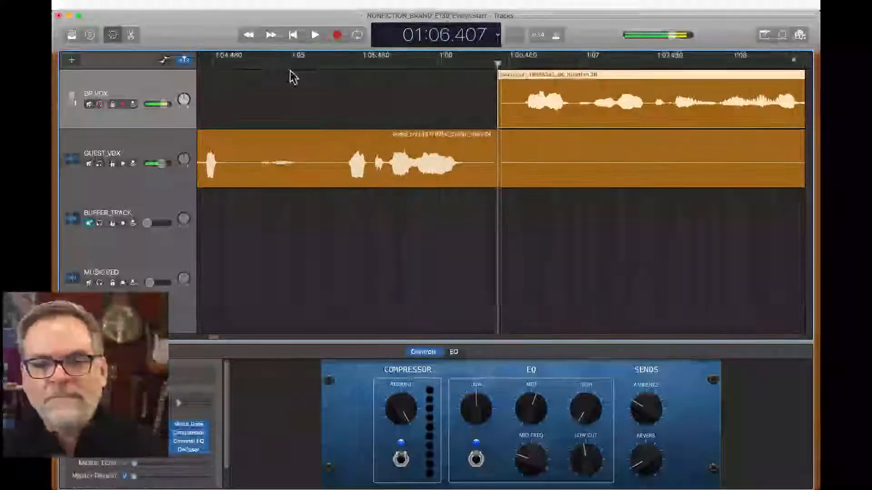
- Split the GUEST_VOX region at 1:04.667, trim its second part to about 1:05.3 and move the following regions on both tracks earlier to close the gap
click(241, 64)
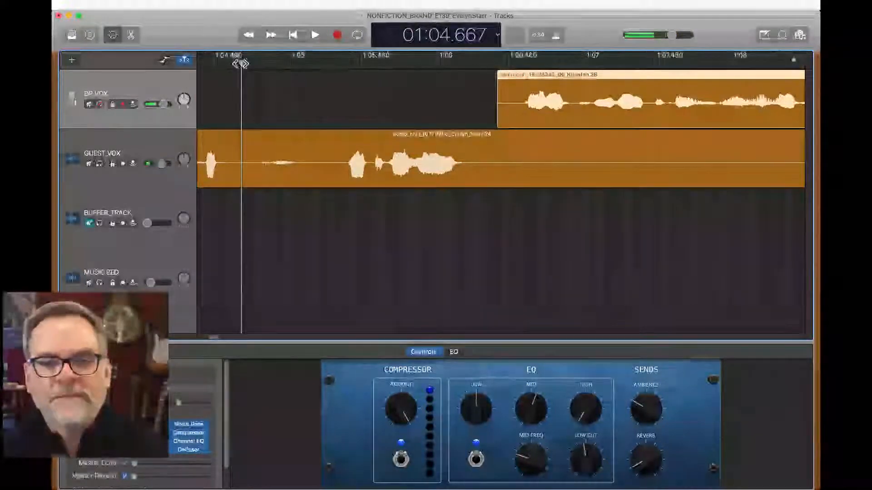
click(248, 123)
click(257, 142)
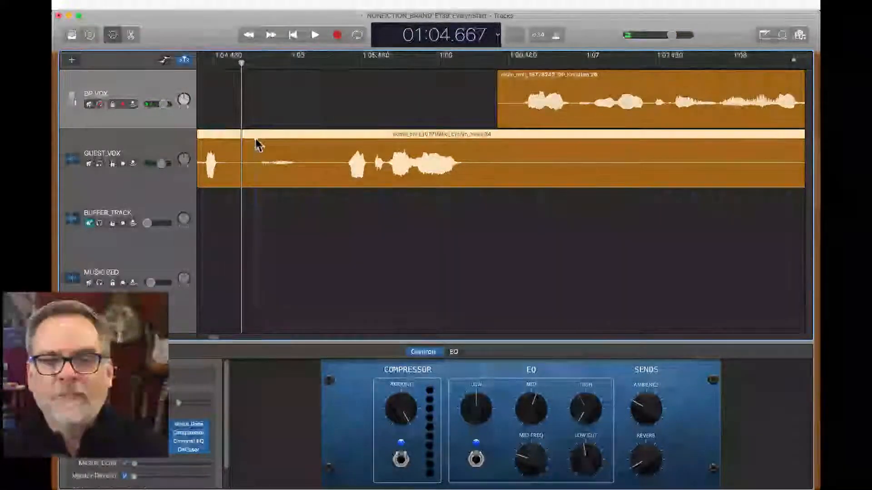
key(super+t)
drag(243, 183, 337, 199)
click(522, 103)
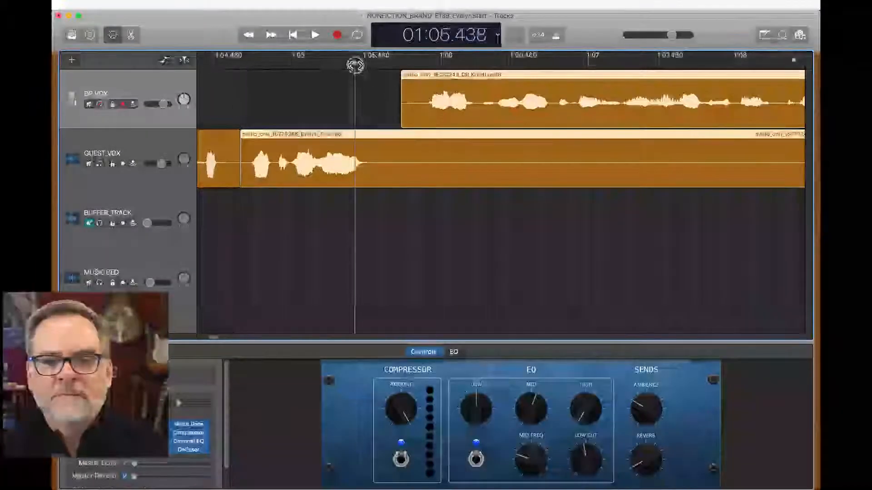
- Split the GUEST_VOX region at 1:05.640, trim its second part to the host's entry and move both tracks' following regions earlier to close the gap
drag(355, 65, 383, 74)
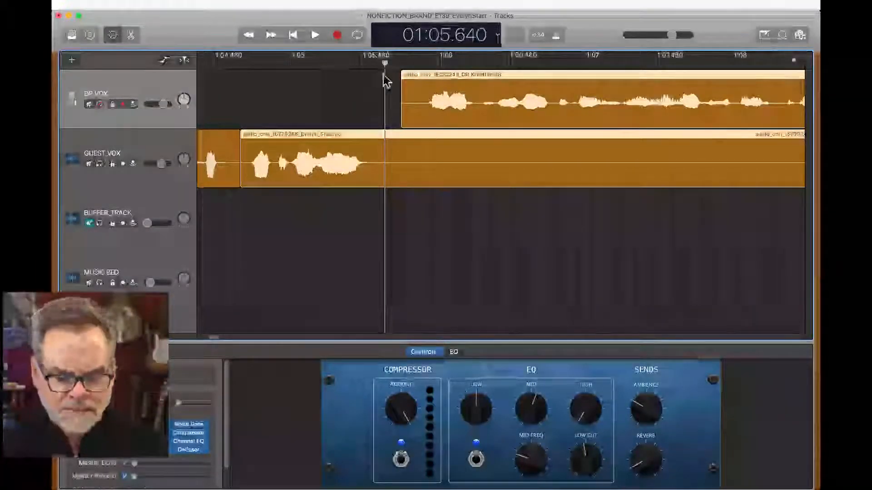
key(super+t)
click(394, 170)
drag(390, 182, 402, 187)
drag(459, 232, 446, 191)
click(446, 187)
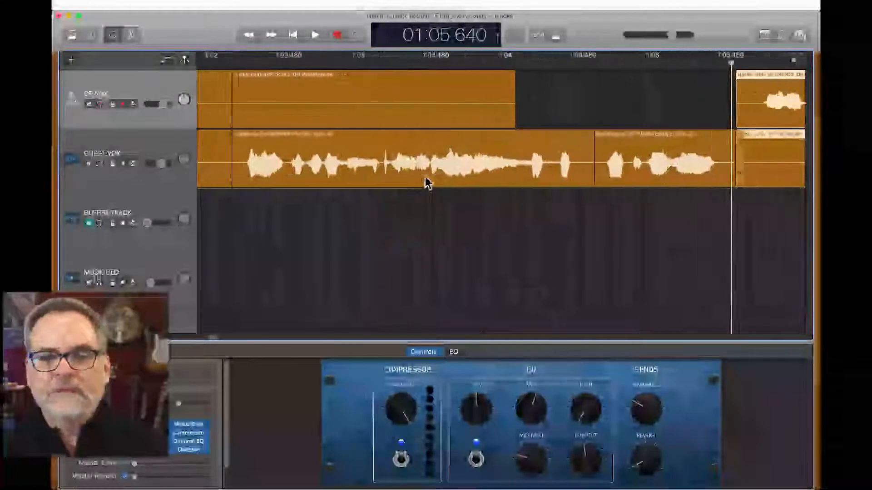
- Hide the Smart Controls and play the tightened conversation on to about 1:10.6
scroll(405, 279, down, 3)
scroll(402, 273, up, 1)
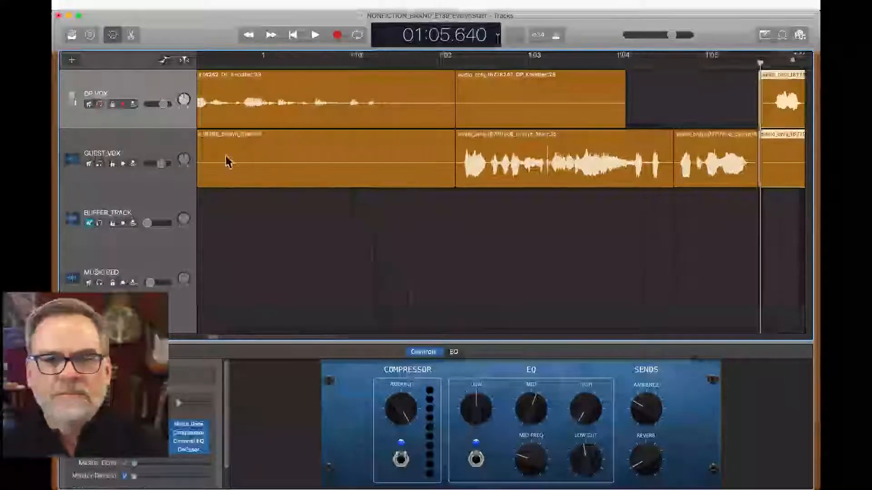
click(111, 35)
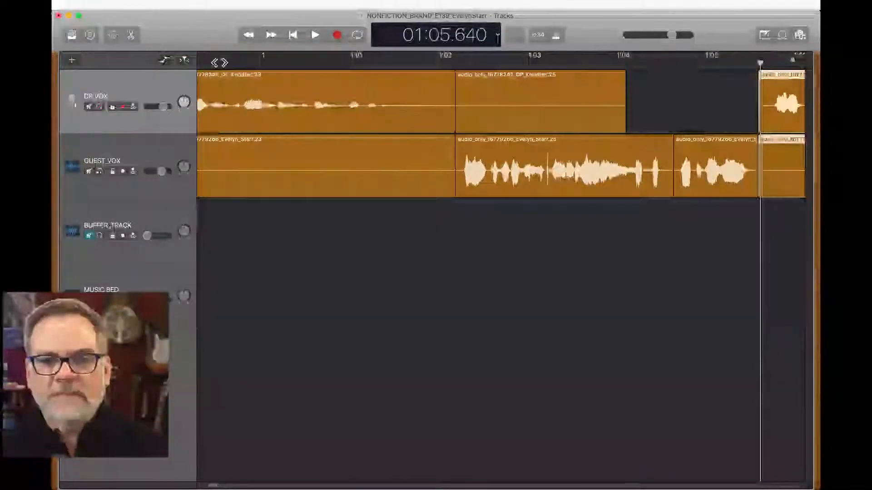
key(space)
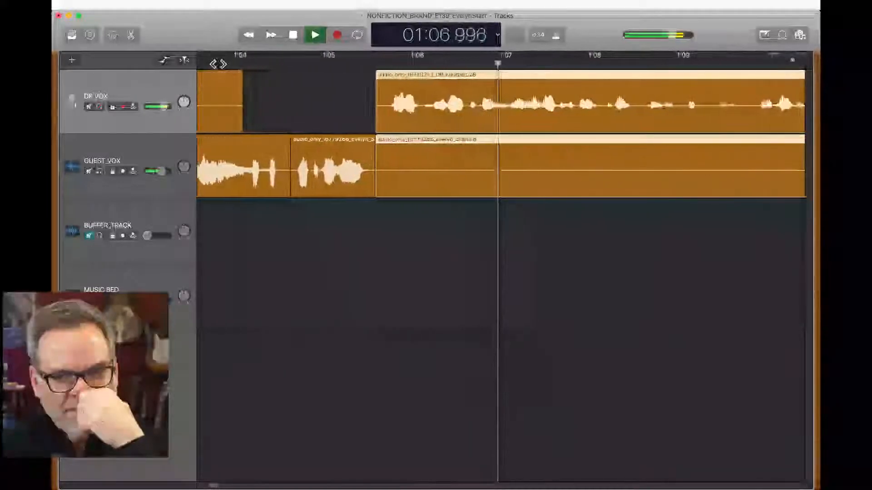
key(space)
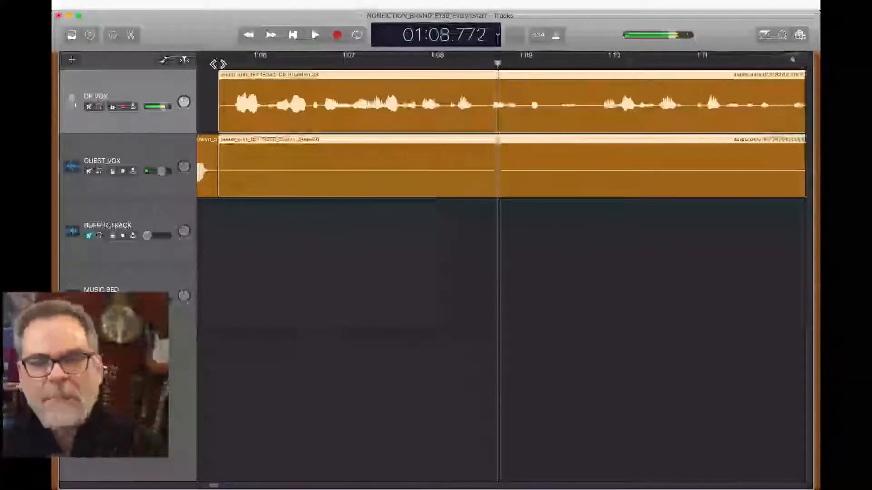
key(space)
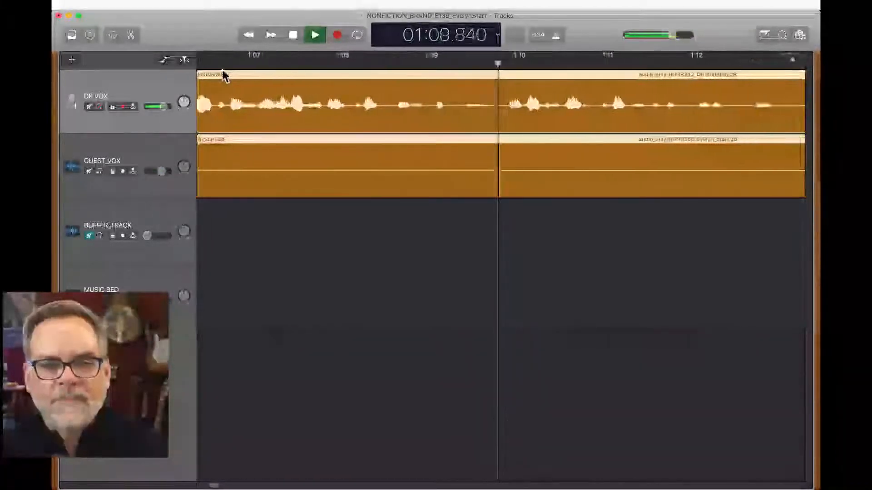
key(space)
scroll(223, 75, left, 5)
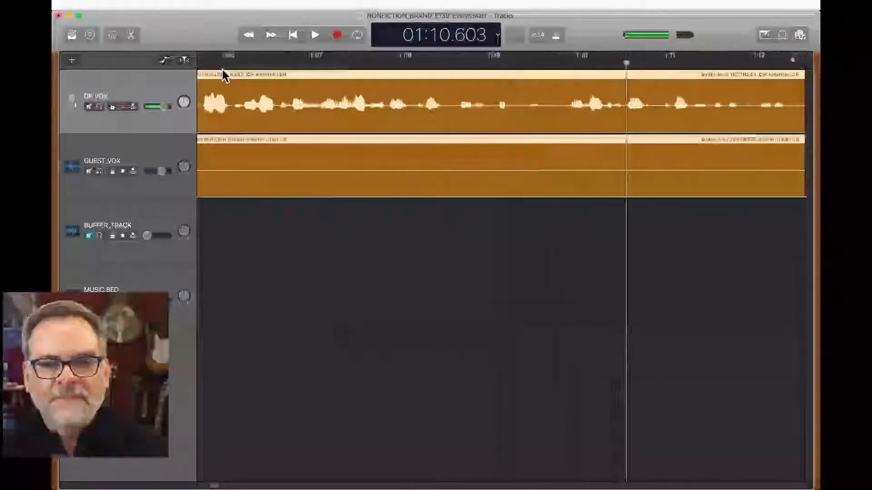
- Replay the start of the host's response several times up to about 1:07.5 to find a cut point
click(239, 63)
key(space)
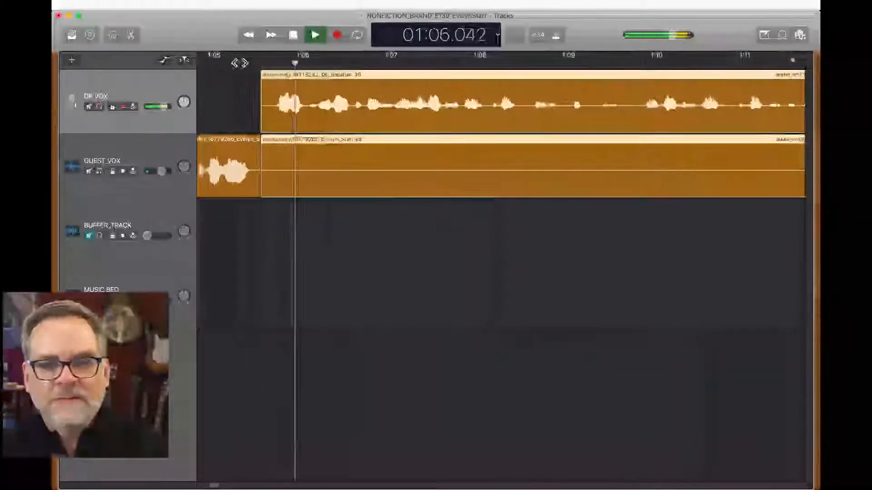
key(space)
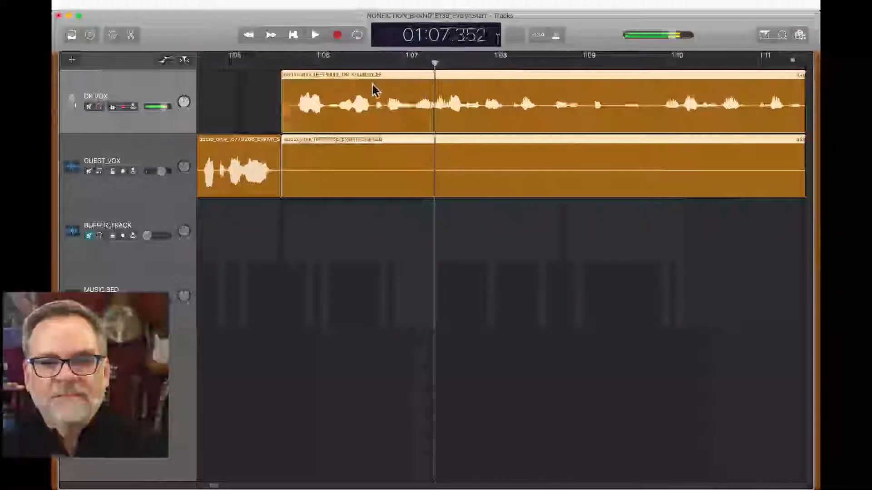
click(385, 64)
key(space)
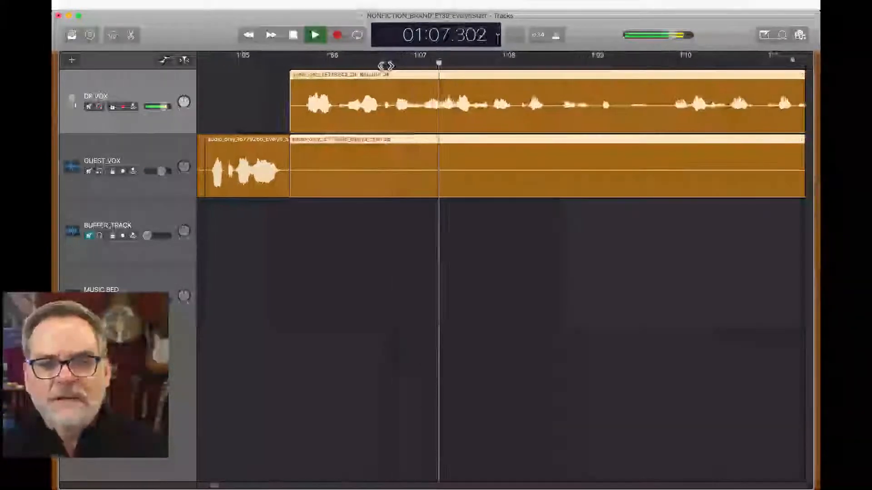
key(space)
click(422, 66)
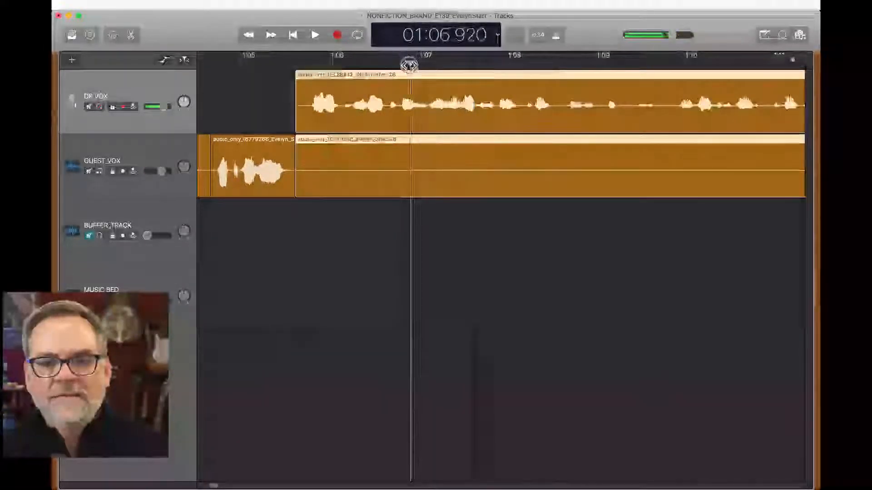
key(space)
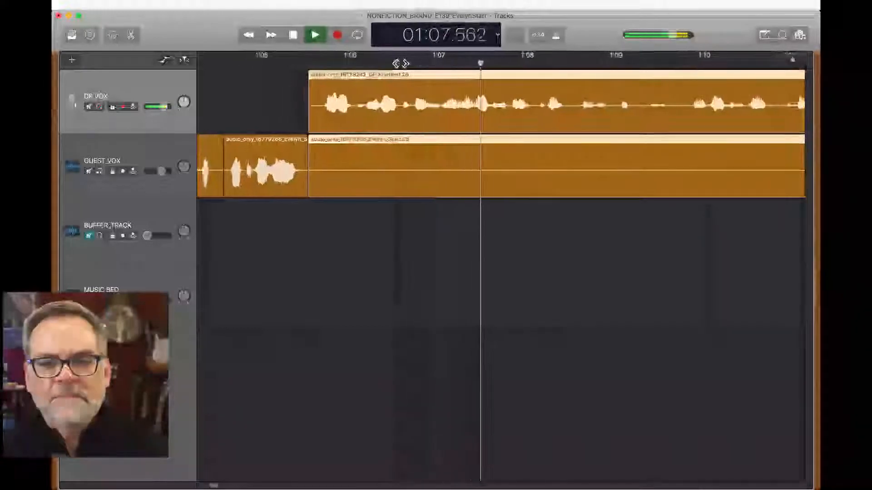
key(space)
- Split DP_VOX and GUEST_VOX at 1:07.120, remove the host's speech up to about 1:10 and close the gap
click(434, 67)
drag(434, 67, 443, 71)
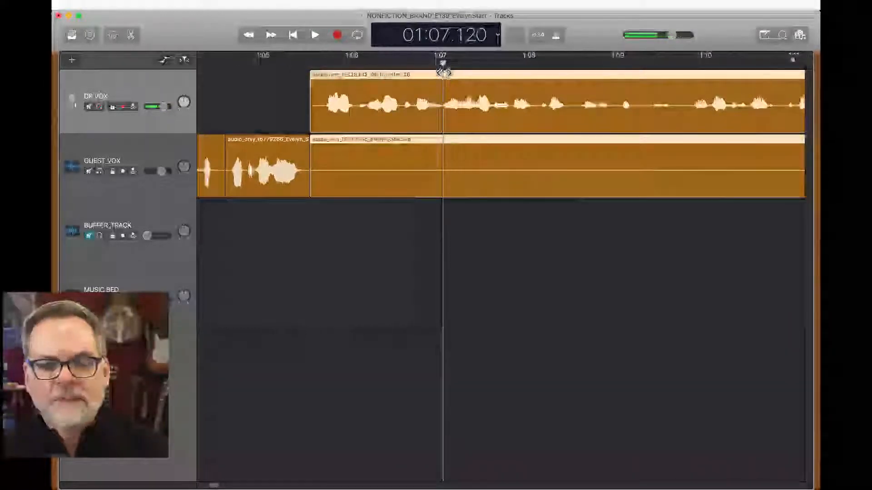
drag(446, 194, 495, 177)
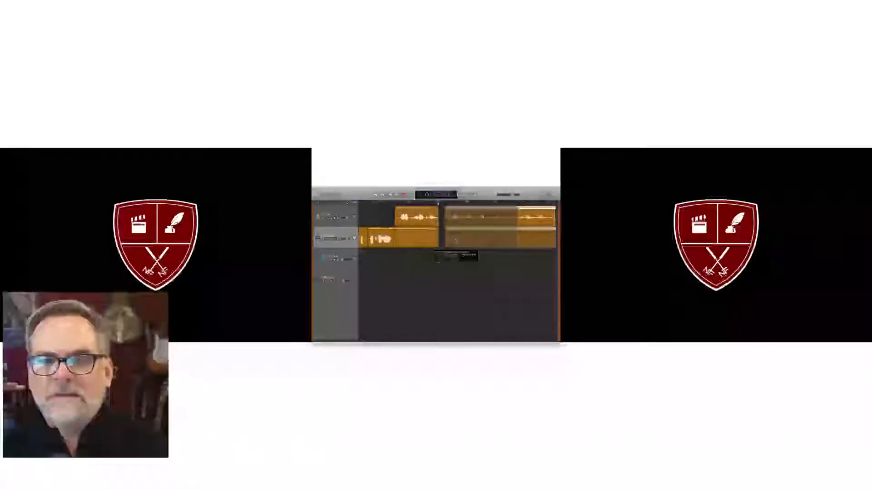
drag(439, 246, 438, 245)
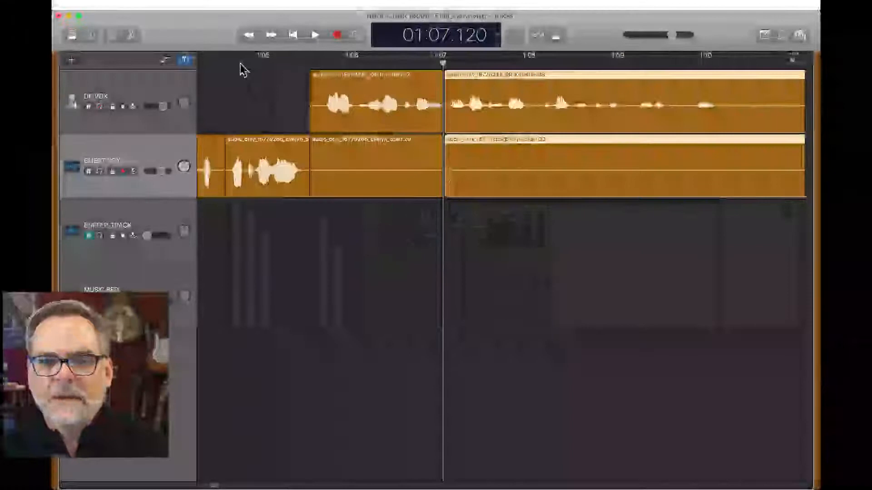
- Play across the 1:07 cut and shift all regions after the guest's reply slightly later to leave a short pause
click(240, 64)
key(space)
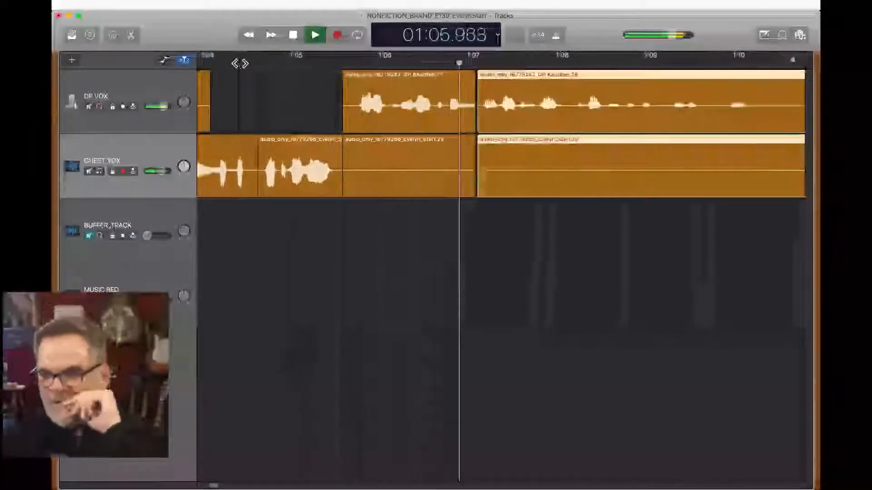
key(space)
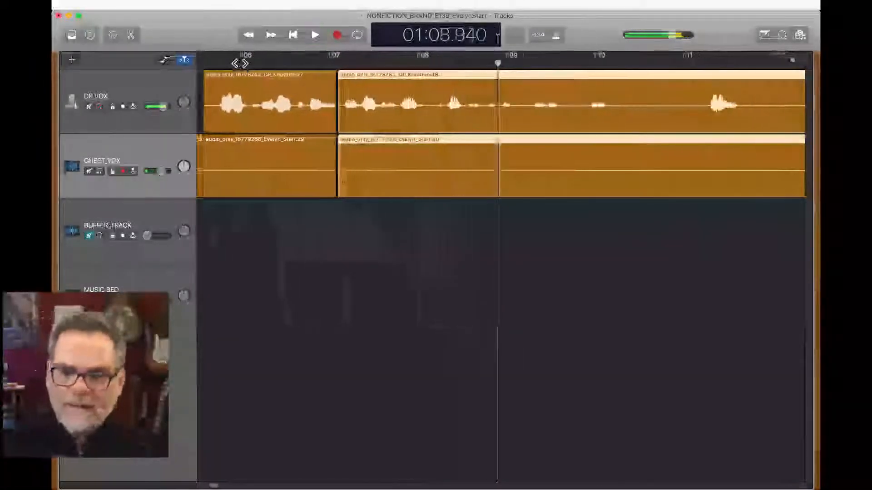
scroll(386, 218, left, 5)
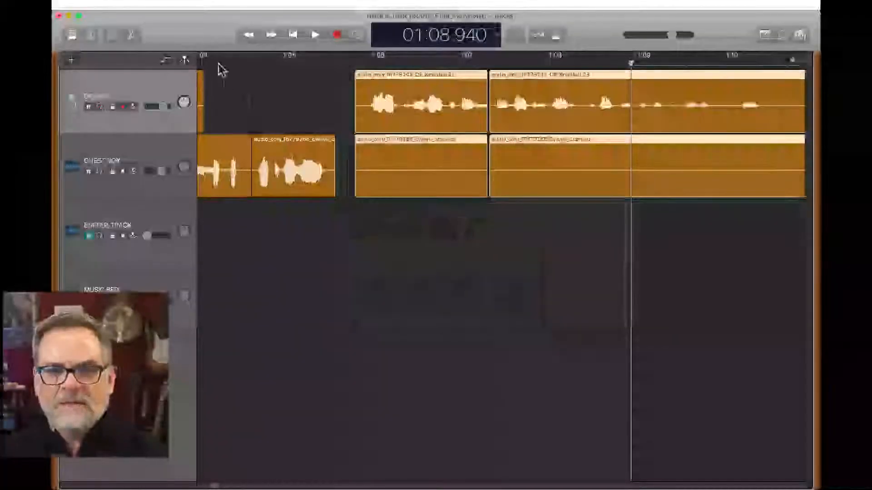
- Play the conversation from about 1:04 through the host's response to about 1:15
click(203, 61)
key(space)
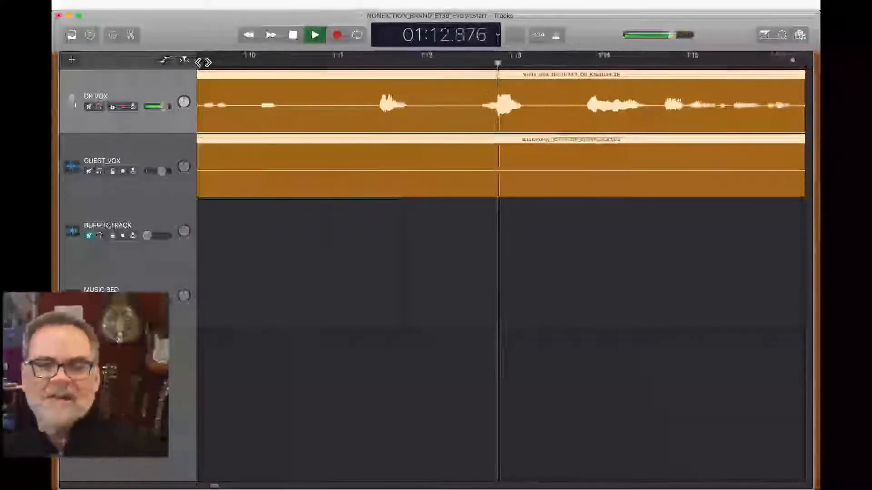
key(space)
scroll(203, 62, left, 6)
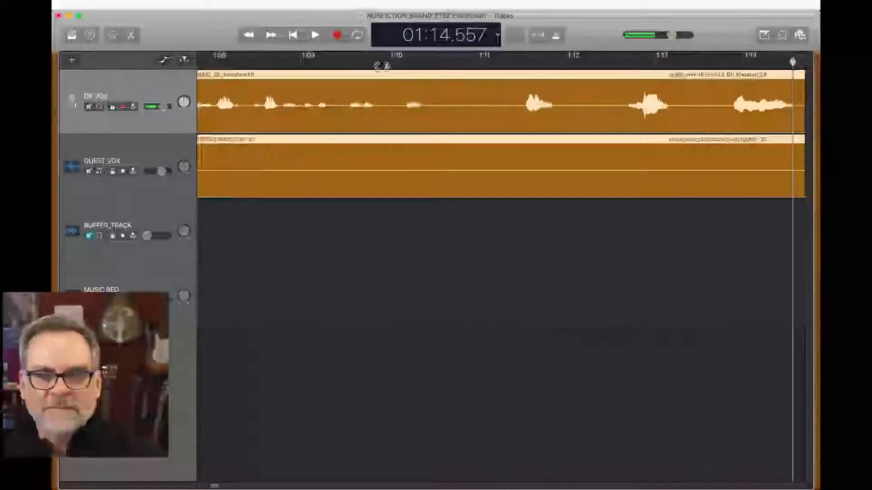
key(space)
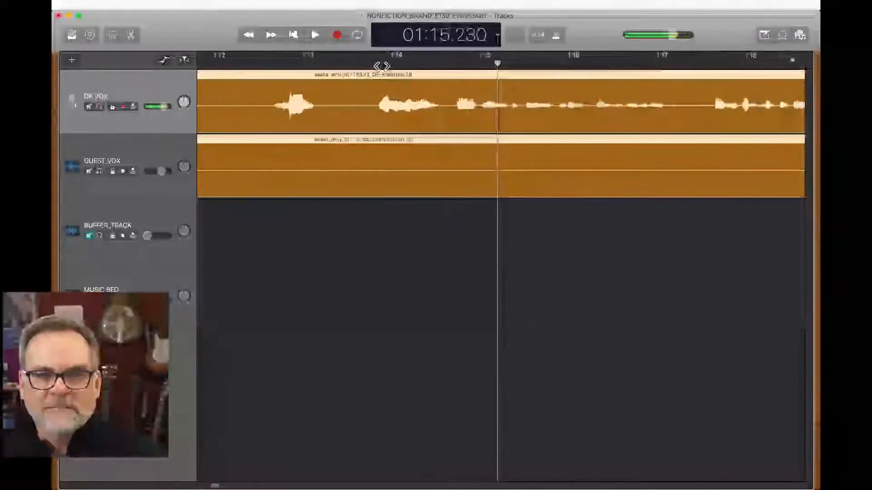
- Split DP_VOX and GUEST_VOX at 1:10.440, trim the pause up to about 1:11.5 and close the gap
click(235, 65)
key(space)
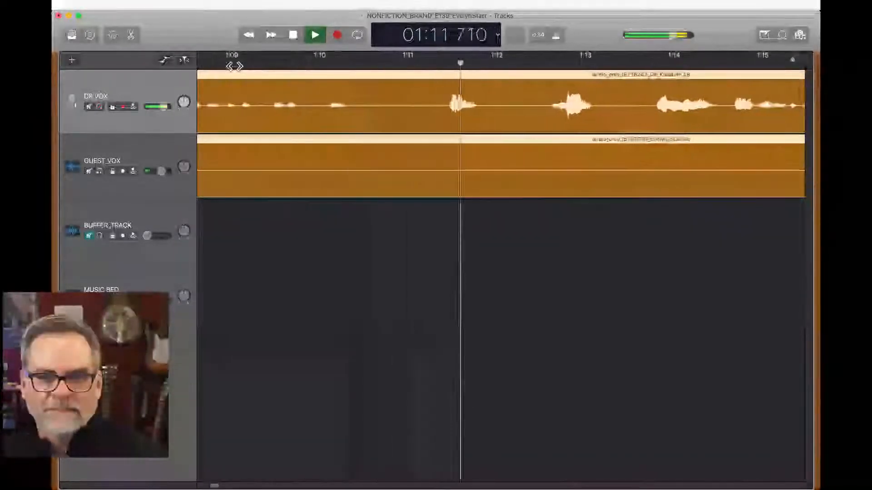
key(space)
click(300, 68)
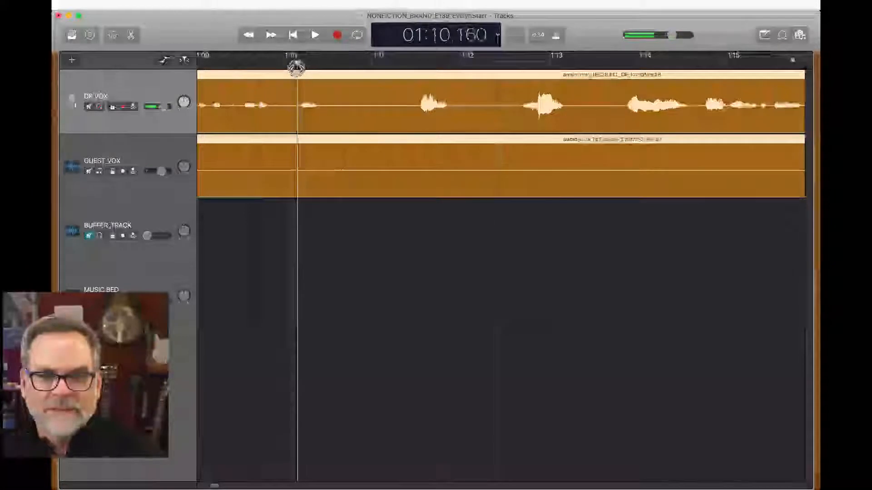
drag(296, 68, 321, 74)
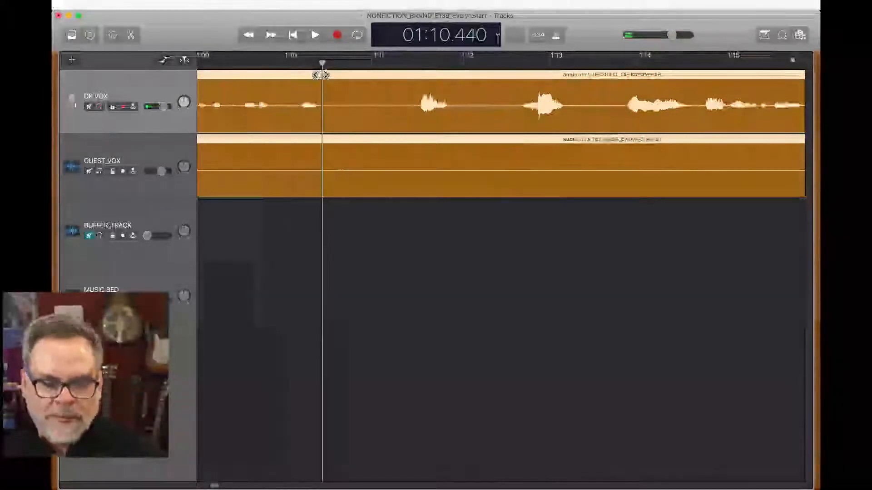
key(super+t)
drag(327, 195, 420, 224)
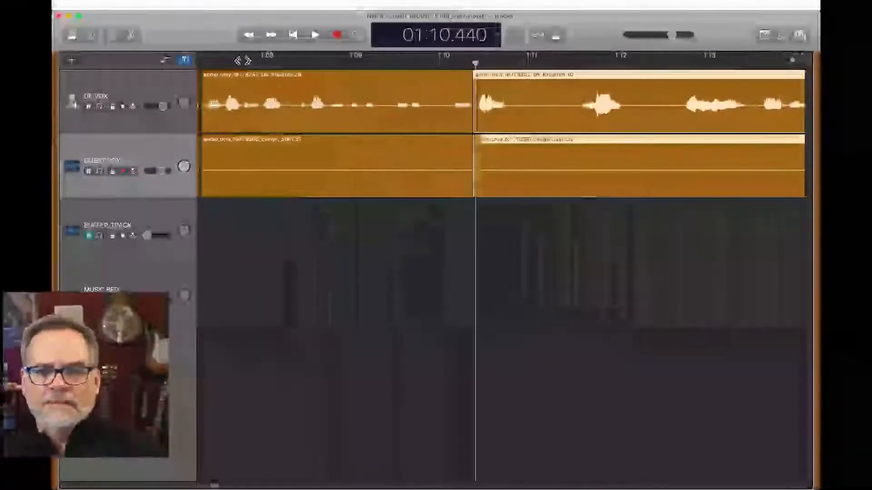
- Leave a short pause at the 1:10.440 cut, then split both vocal tracks at 1:11.250 and remove the audio up to about 1:12.8
click(217, 64)
key(space)
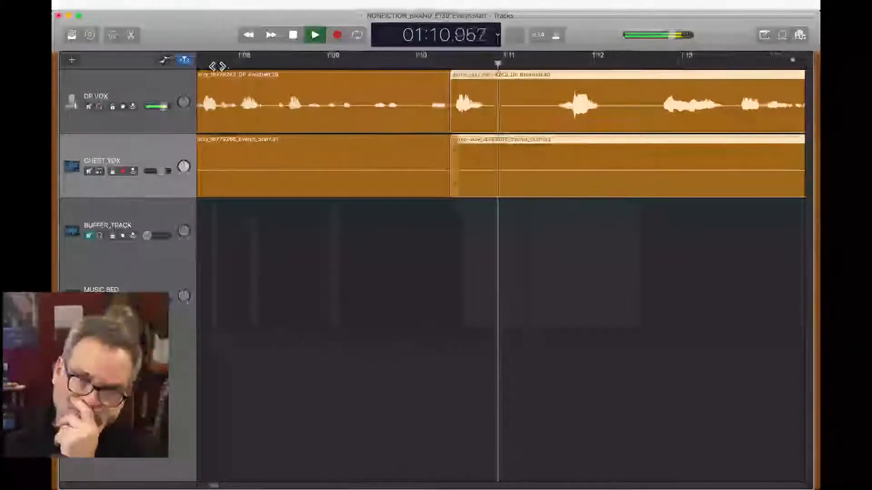
key(space)
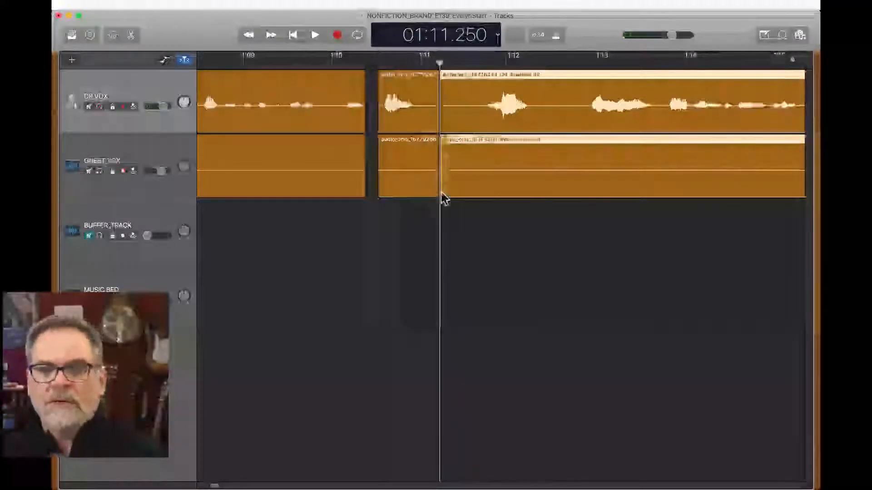
drag(444, 199, 580, 195)
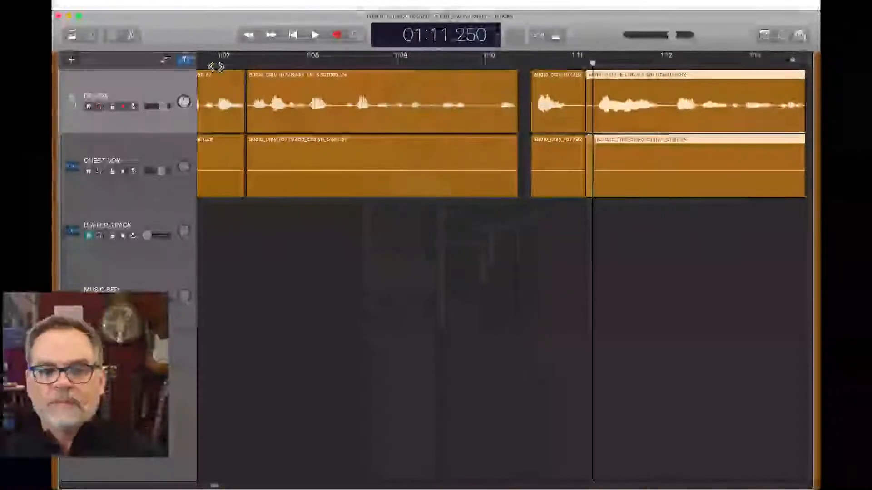
- Play on to about 1:18.5, split both vocal tracks at 1:17.625 and trim the second parts' start to about 1:18.1
double_click(214, 66)
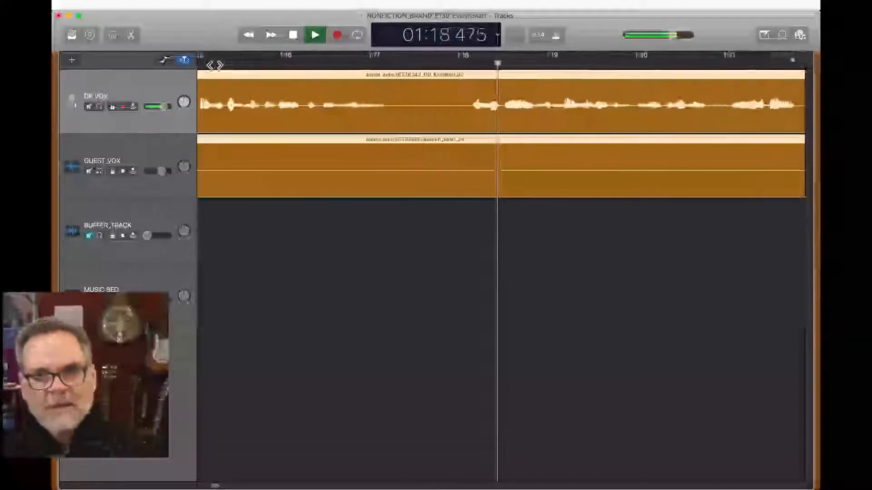
key(space)
click(352, 63)
key(super+t)
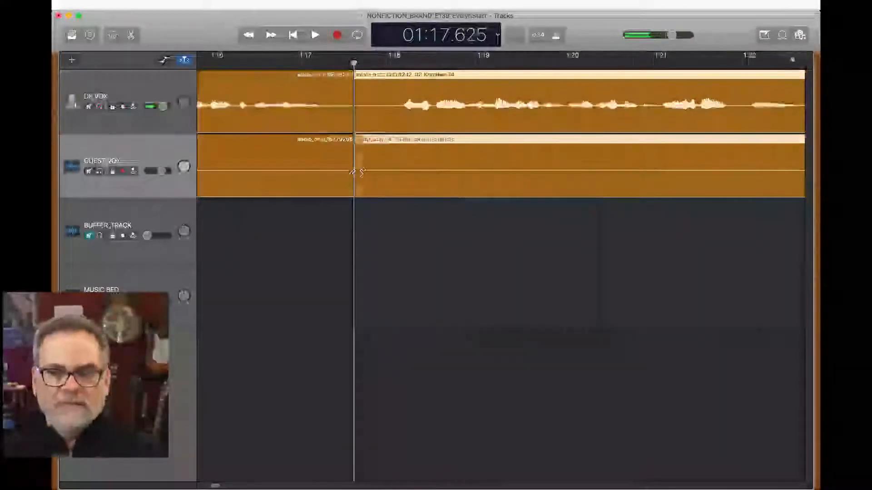
drag(359, 183, 401, 202)
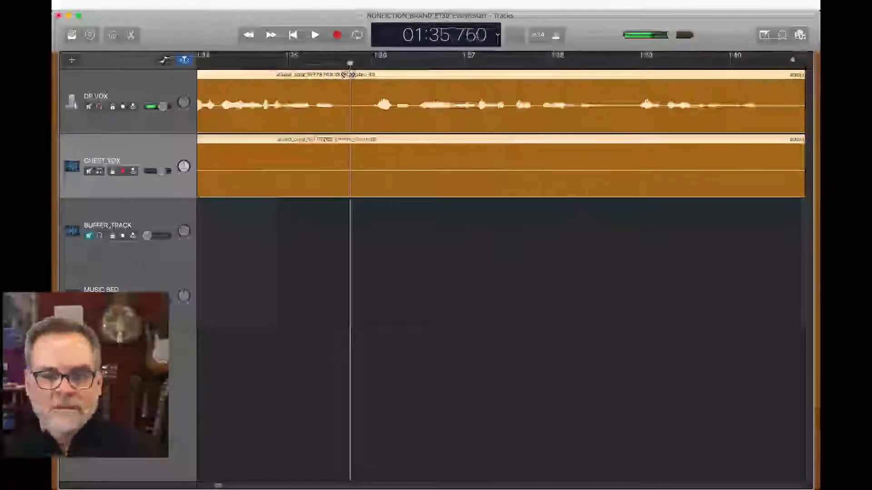
- Split DP_VOX and GUEST_VOX at 1:35.750, trim the second parts' start to about 1:36 and close the gap
key(super+t)
drag(351, 188, 371, 188)
scroll(268, 109, left, 3)
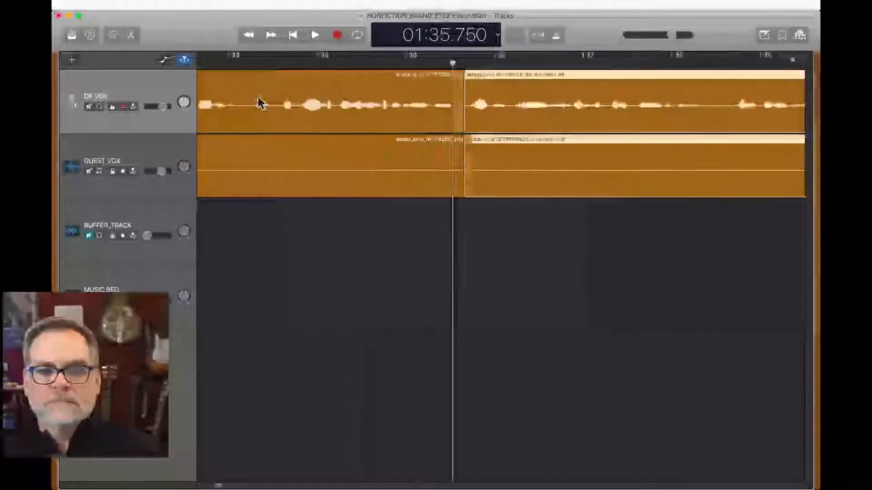
- Play on to about 1:40.4, split both vocal tracks at 1:38.440 and trim the second parts' start to about 1:38.7
click(216, 62)
key(space)
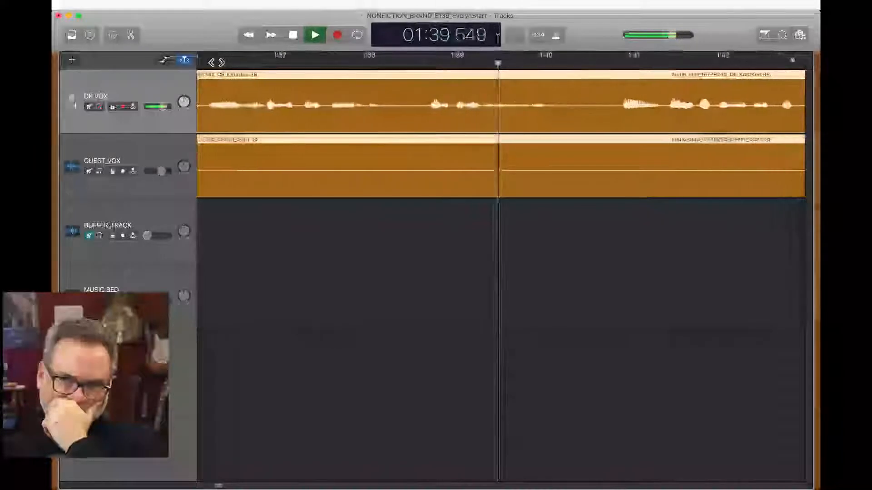
key(space)
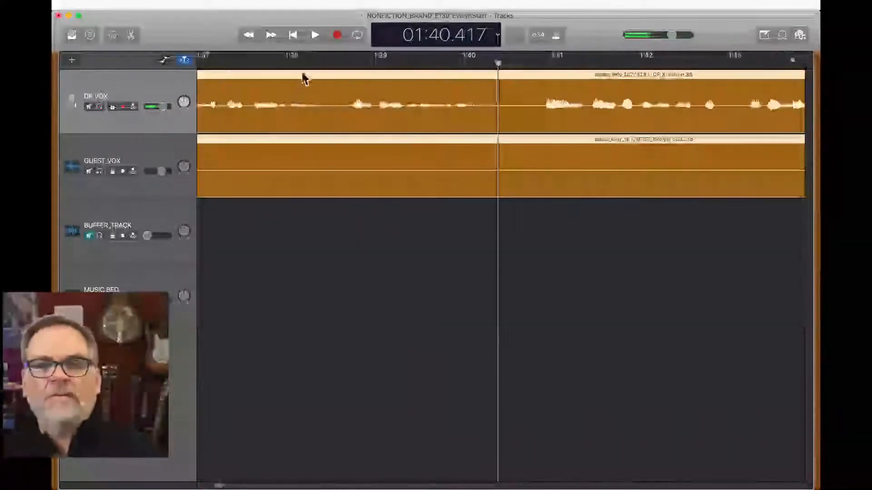
drag(303, 64, 324, 67)
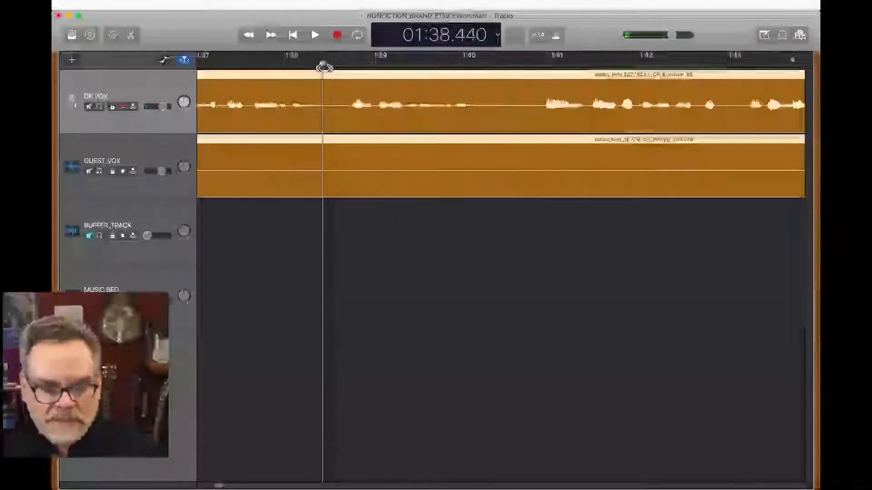
key(super+t)
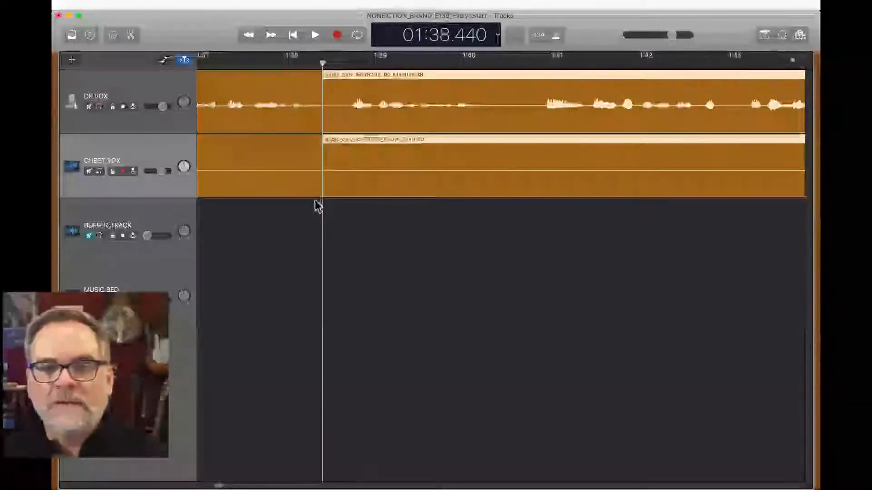
drag(324, 194, 353, 203)
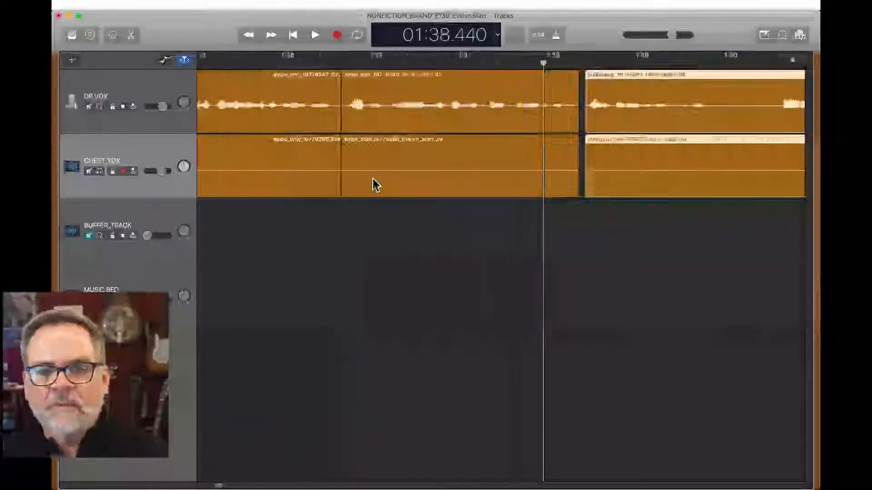
- Play from 1:33.250 through both cuts to about 1:46, and replay the host's words up to about 1:45.1
scroll(371, 183, left, 3)
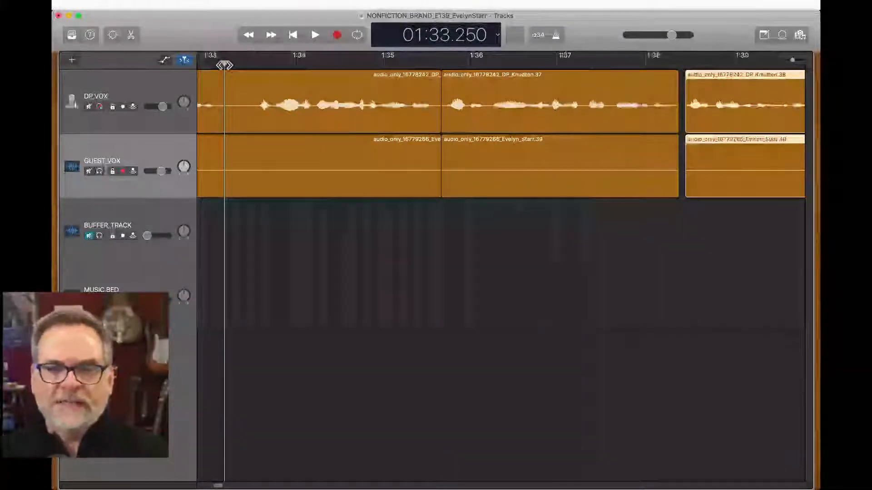
key(space)
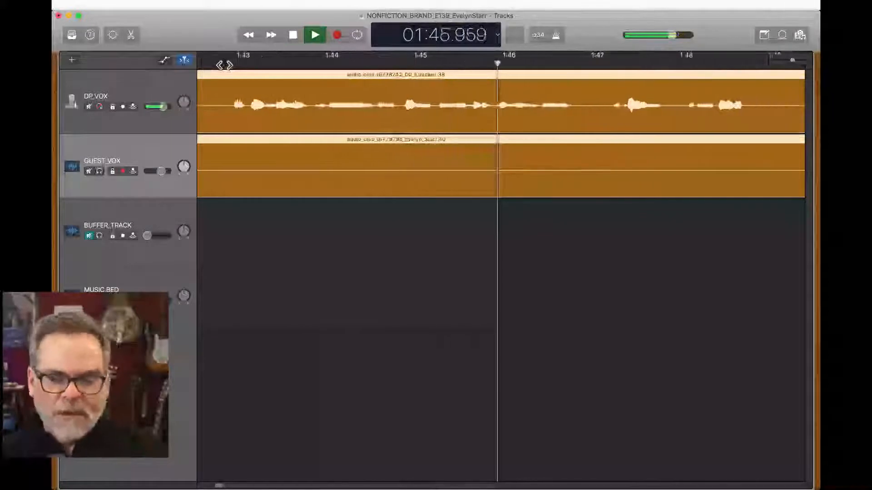
click(305, 64)
key(space)
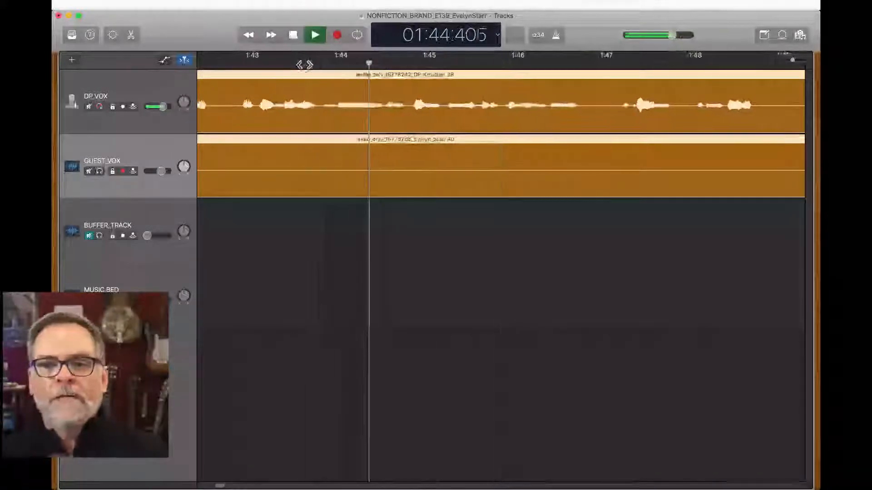
key(space)
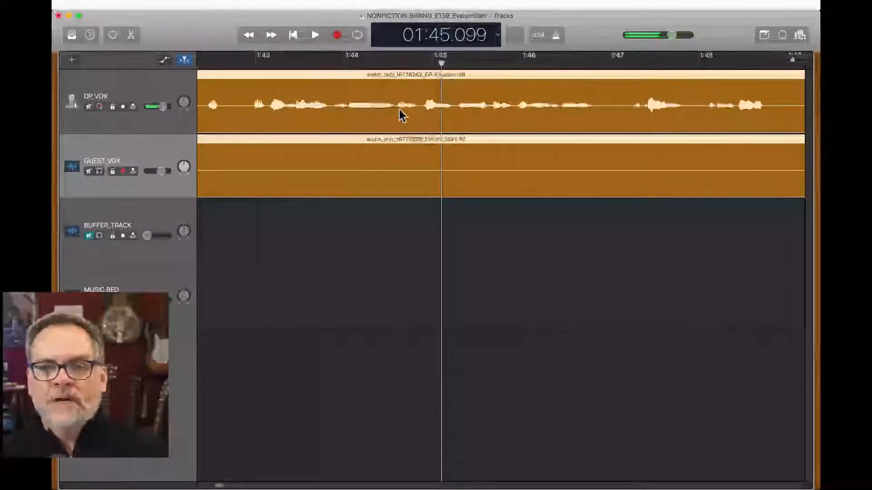
- Split both vocal tracks at 1:44.590, trim away the short sound right after the cut and close the gap
key(super+Right)
key(super+Right)
key(super+Right)
key(super+Right)
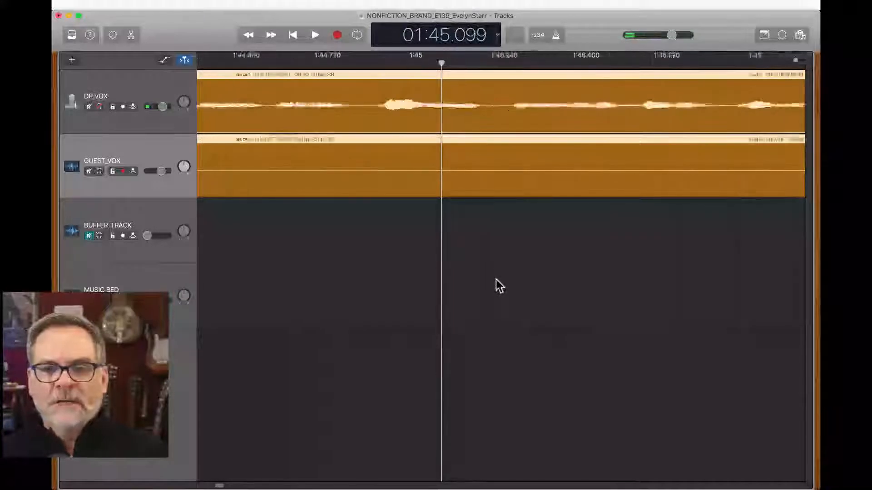
scroll(496, 279, left, 5)
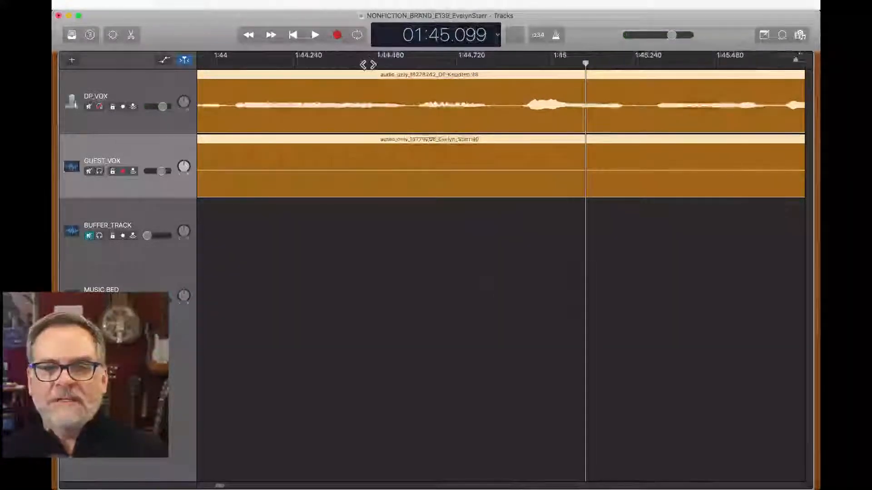
drag(391, 66, 412, 73)
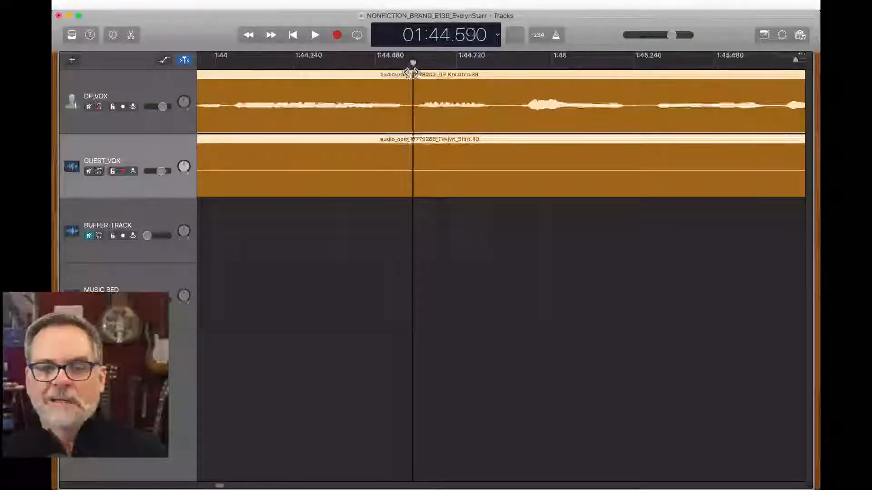
key(super+t)
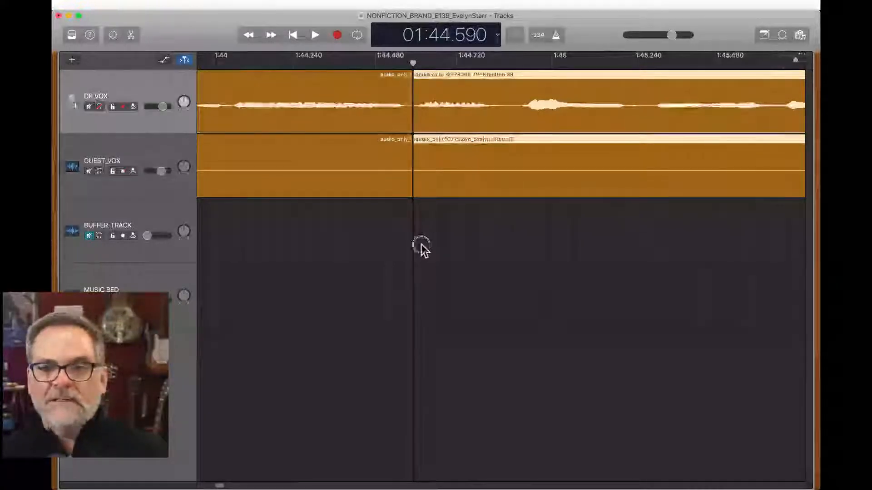
click(421, 66)
drag(421, 189, 516, 202)
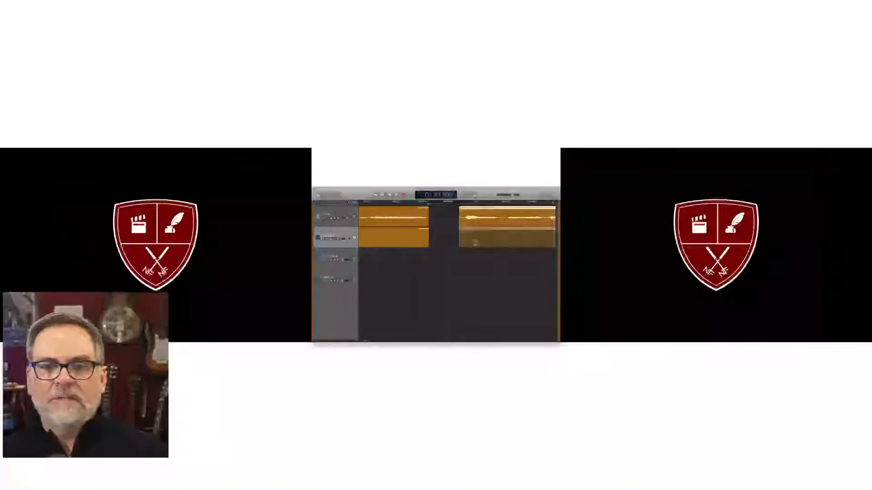
drag(573, 182, 484, 187)
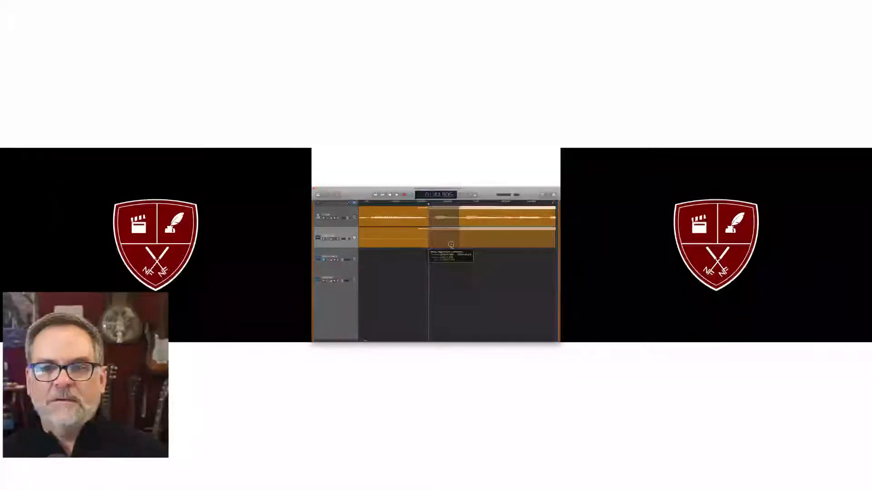
drag(451, 246, 450, 245)
- Play across the cut near 1:44.5 to about 1:45.8, and play again from 1:42.958 through to about 1:50
scroll(451, 245, left, 8)
click(417, 204)
key(space)
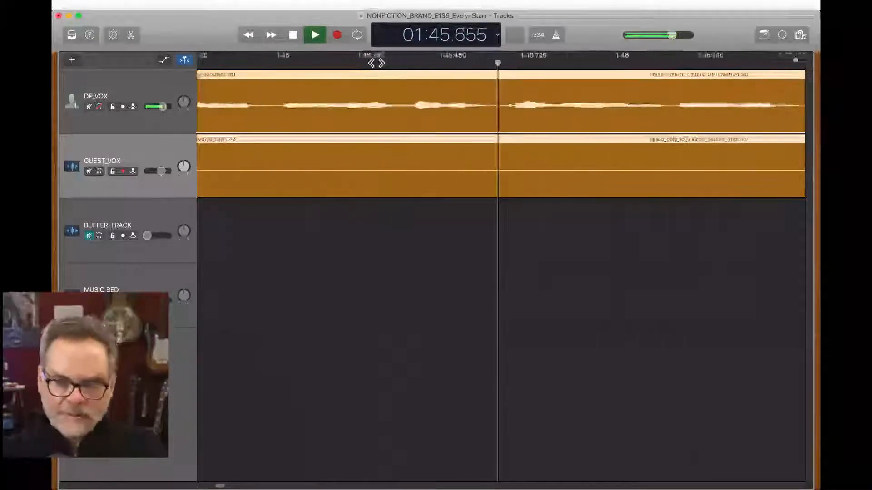
key(space)
scroll(512, 192, left, 5)
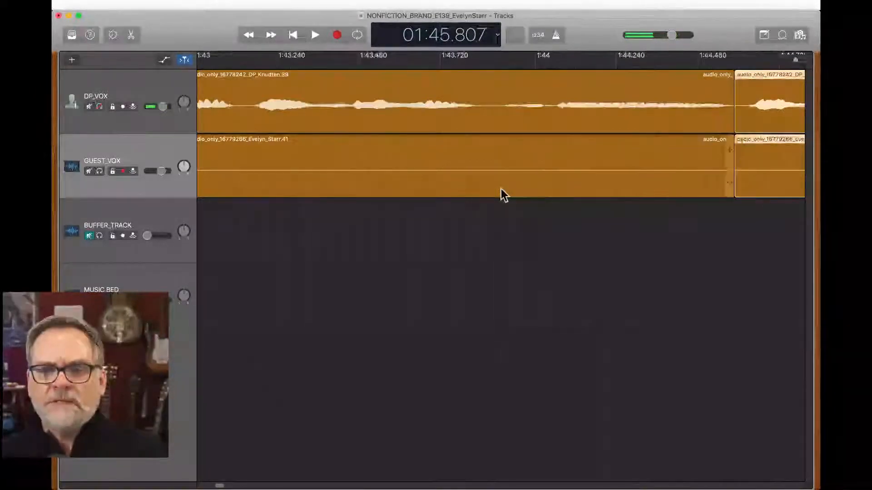
scroll(504, 195, down, 5)
click(356, 64)
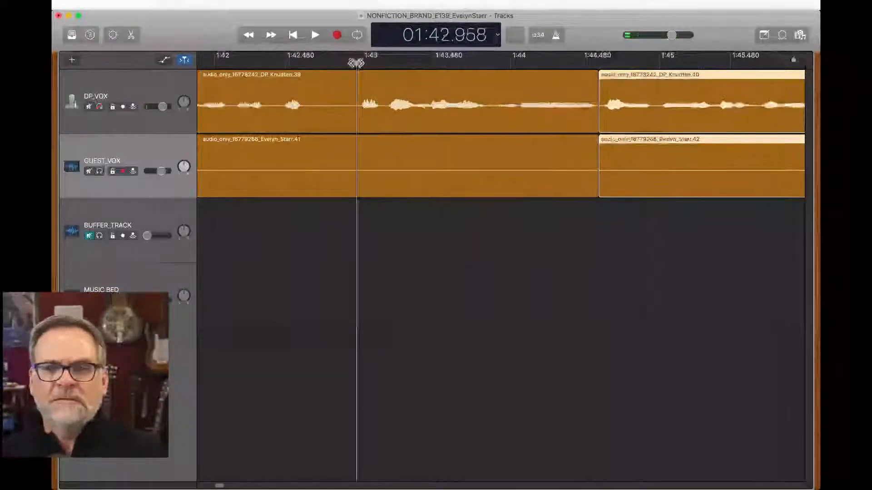
key(space)
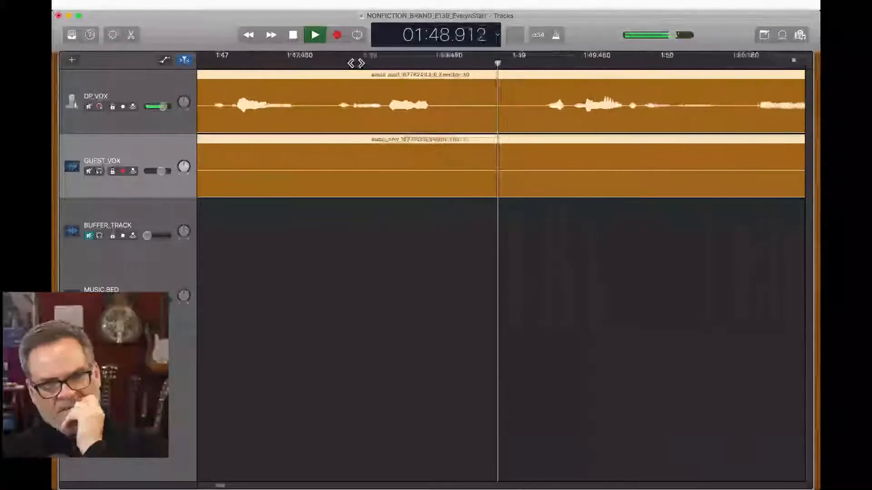
- Split both vocal tracks at 1:48.604, trim the pause up to about 1:49.1 and close the gap
key(space)
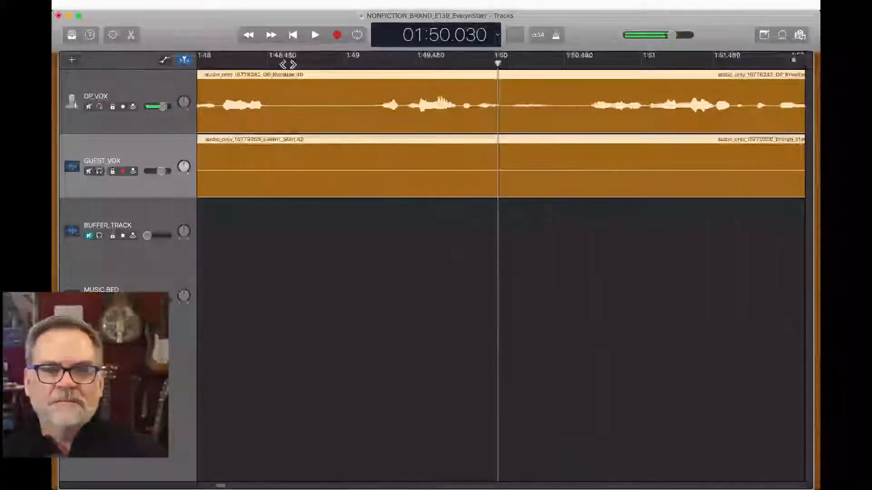
key(super+t)
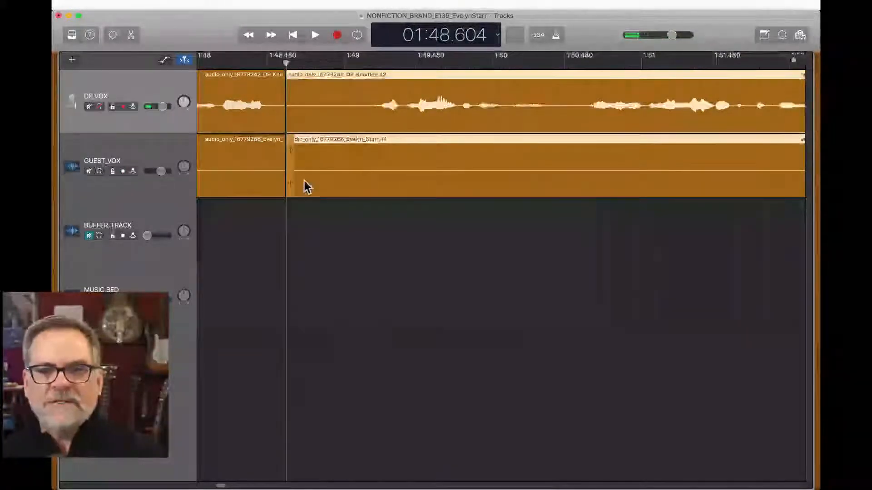
drag(292, 189, 371, 200)
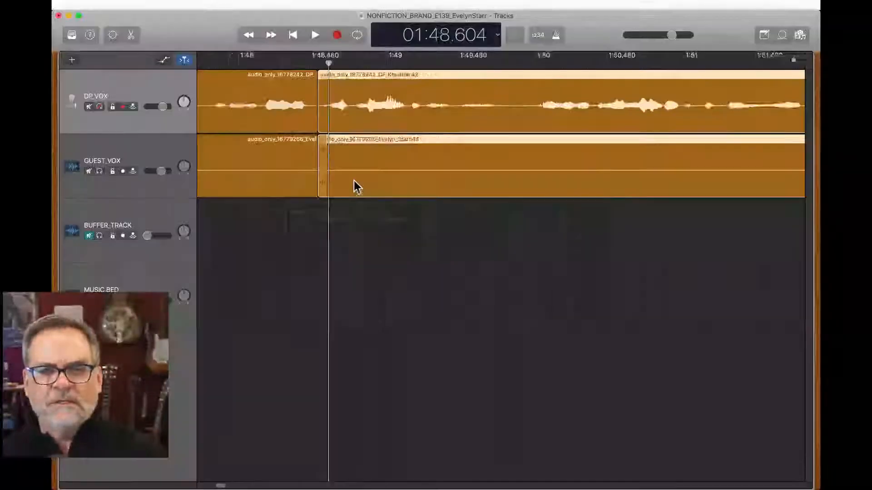
- Play on from 1:46.458, split both vocal tracks at 1:51.938, trim the pause up to about 1:52.4 and close the gap
scroll(354, 181, left, 6)
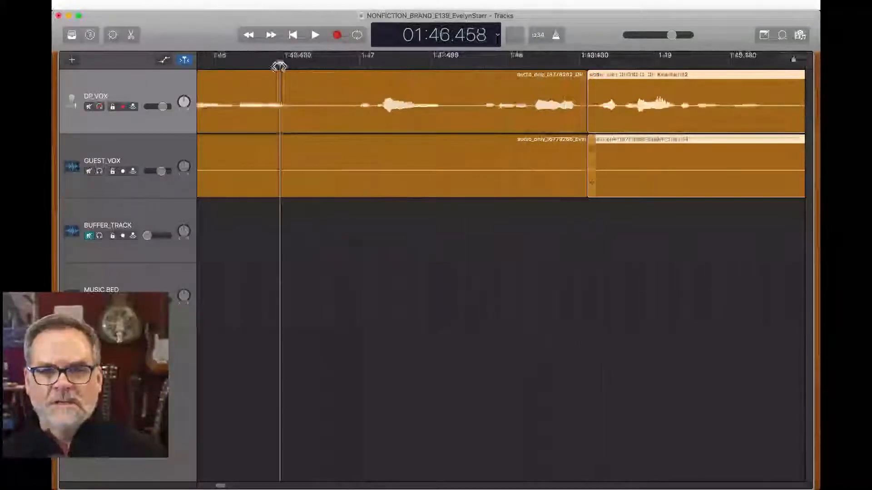
key(space)
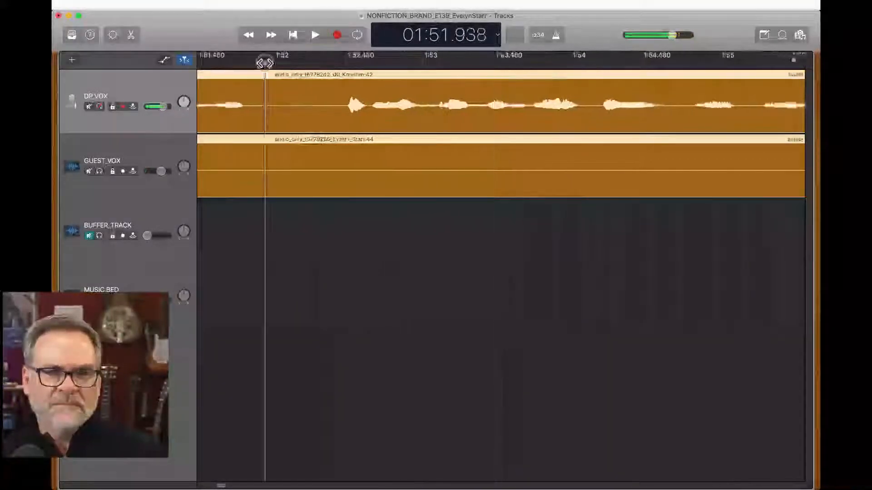
key(super+t)
click(282, 179)
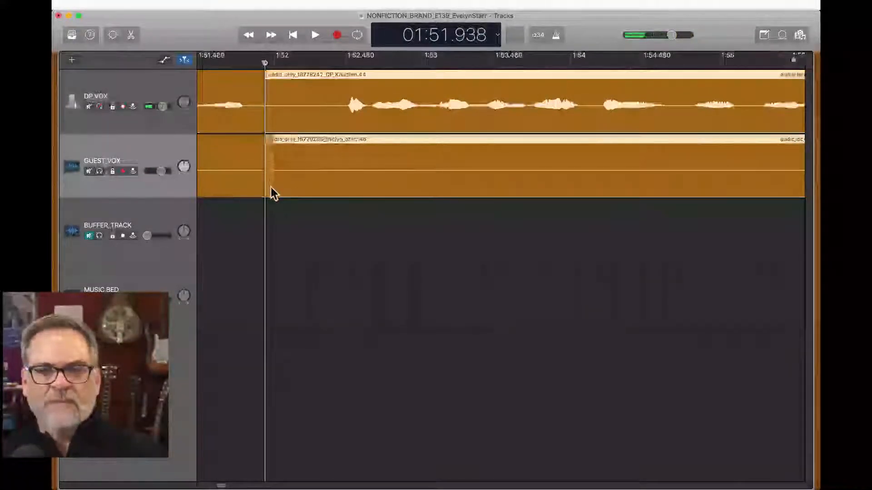
drag(271, 188, 338, 216)
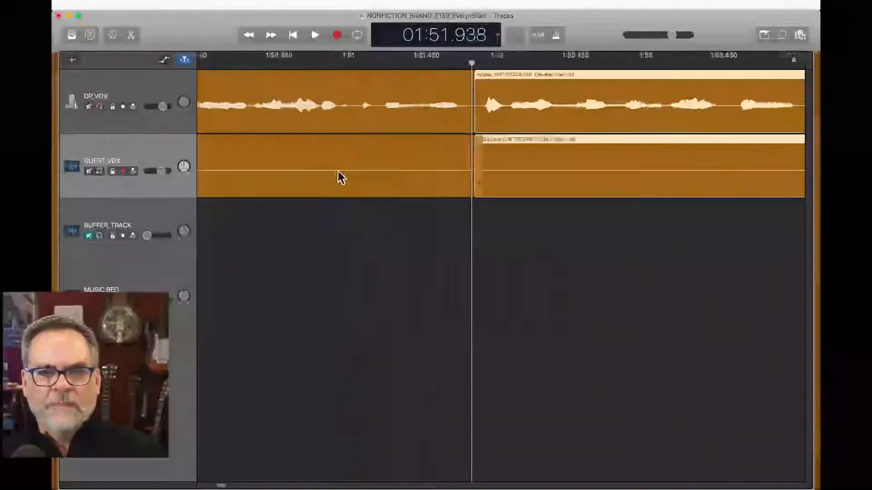
- Play from just before 1:50 across the latest cut and on to about 2:01.5
scroll(316, 166, left, 3)
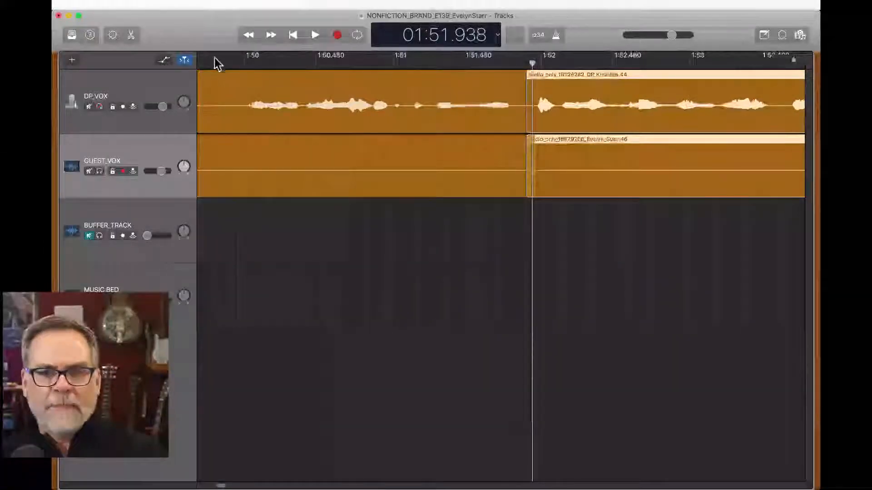
key(space)
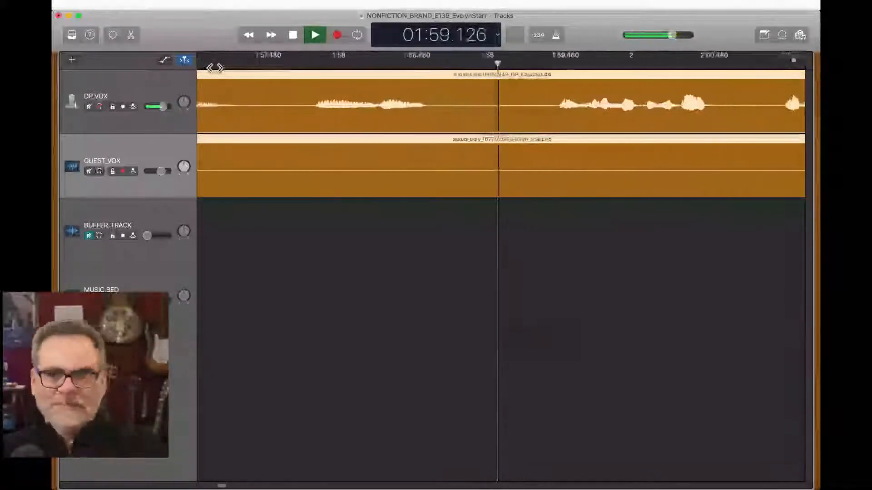
key(space)
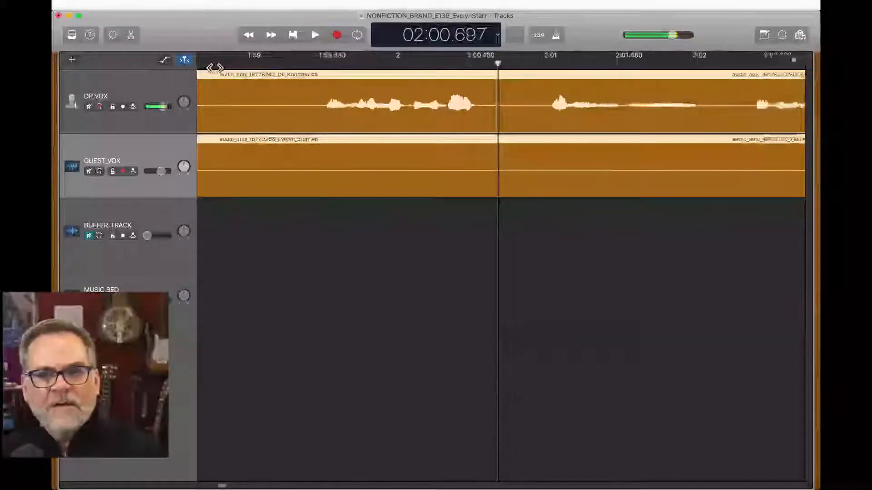
key(space)
key(space)
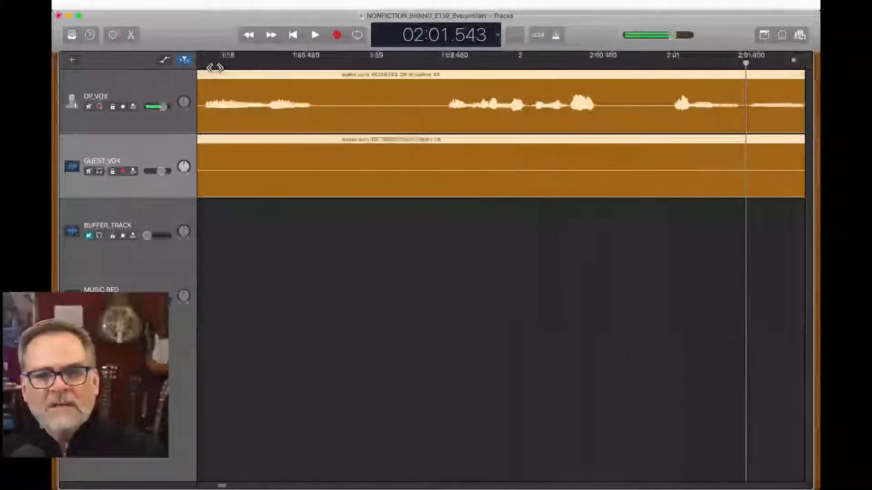
- Split both vocal tracks at 1:58.320, remove the audio up to about 1:59.4 and leave only a very short pause
click(267, 64)
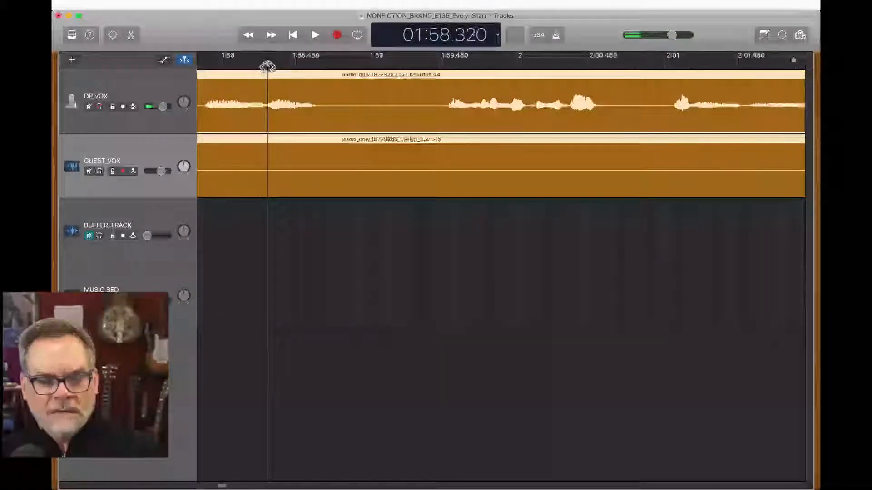
key(super+t)
drag(272, 200, 434, 221)
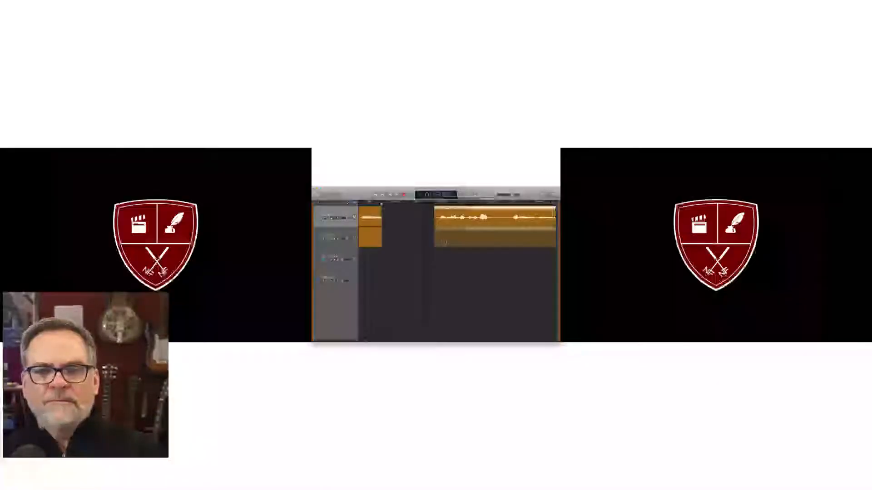
drag(399, 243, 400, 243)
- Play the host's speech from just after 1:55 up to the cut near 1:58.3
scroll(399, 242, left, 9)
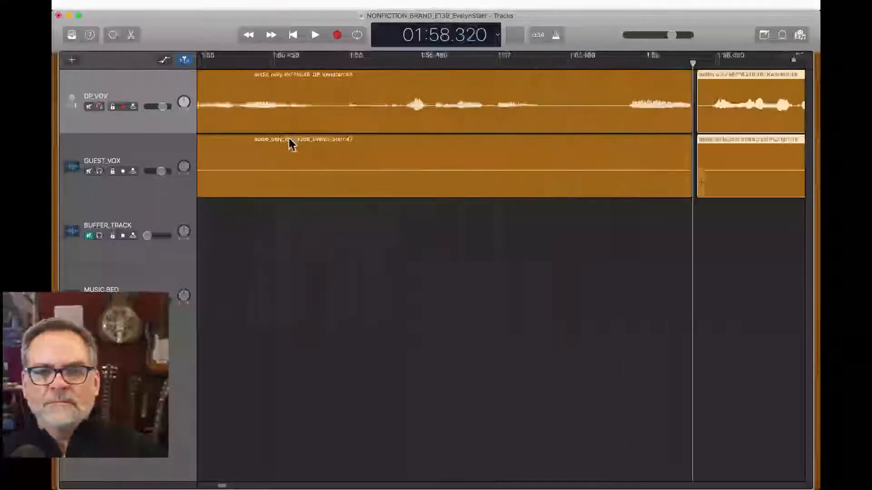
click(380, 204)
key(space)
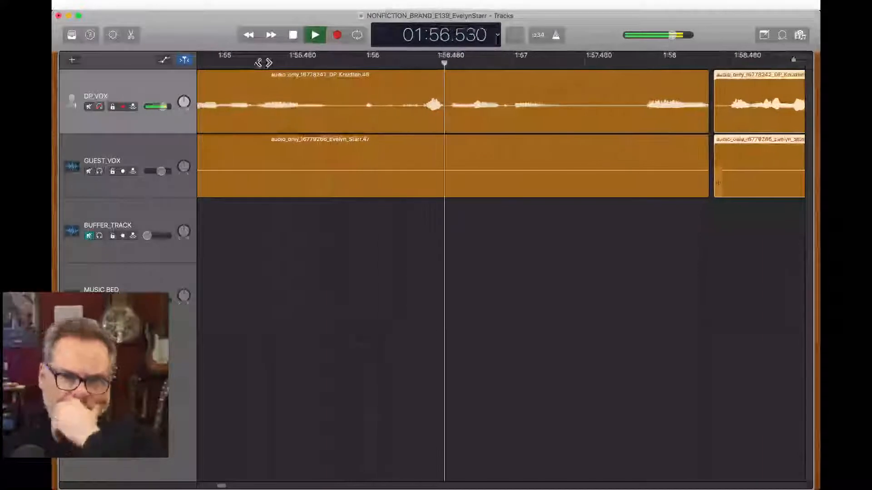
click(312, 30)
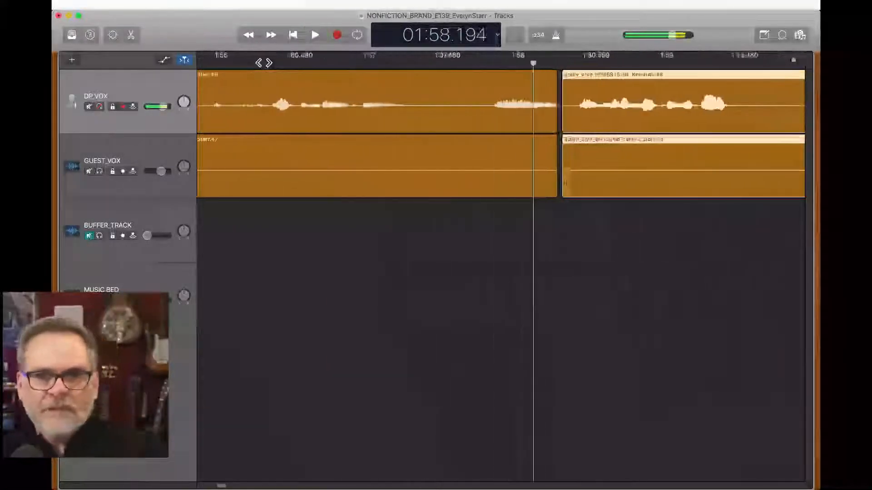
- Split both vocal tracks at 1:55.938, trim the audio up to about 1:56.3 and close the gap
click(264, 62)
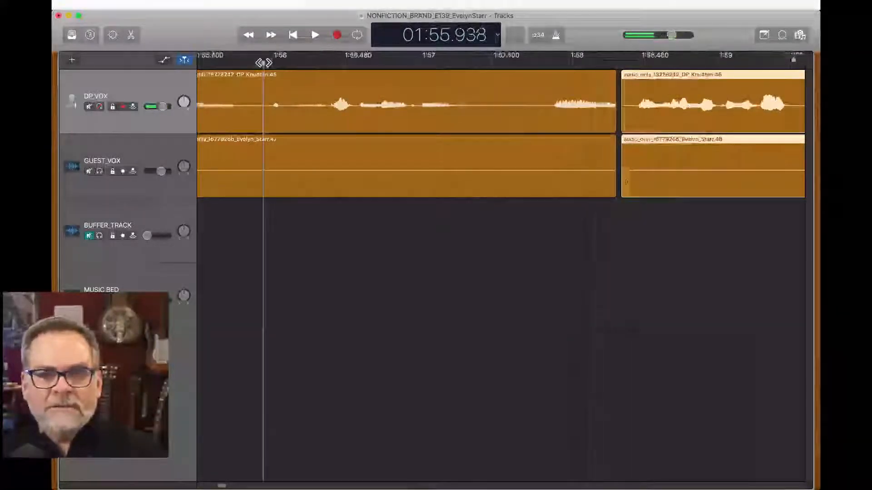
drag(291, 217, 292, 77)
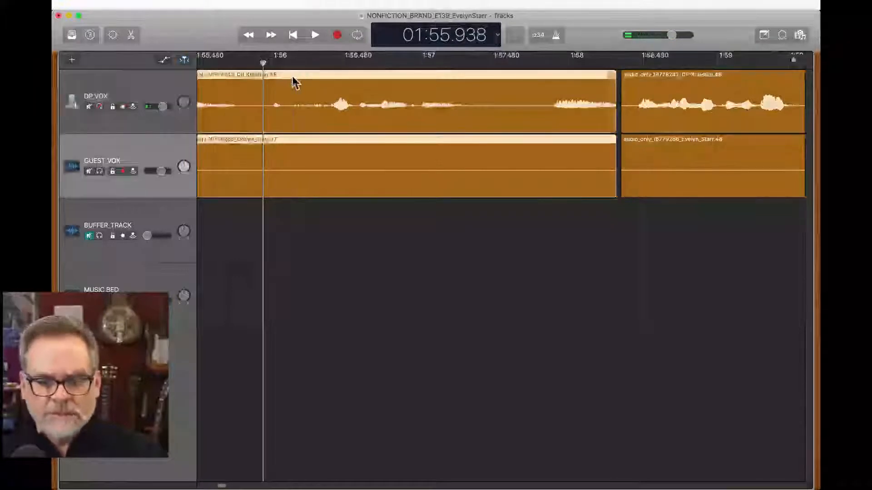
key(super+t)
drag(267, 187, 331, 225)
drag(712, 286, 503, 67)
drag(444, 186, 375, 185)
- Play from about 1:53.5 across the cut at 1:55.938 and on to about 2:05.5
scroll(254, 97, left, 10)
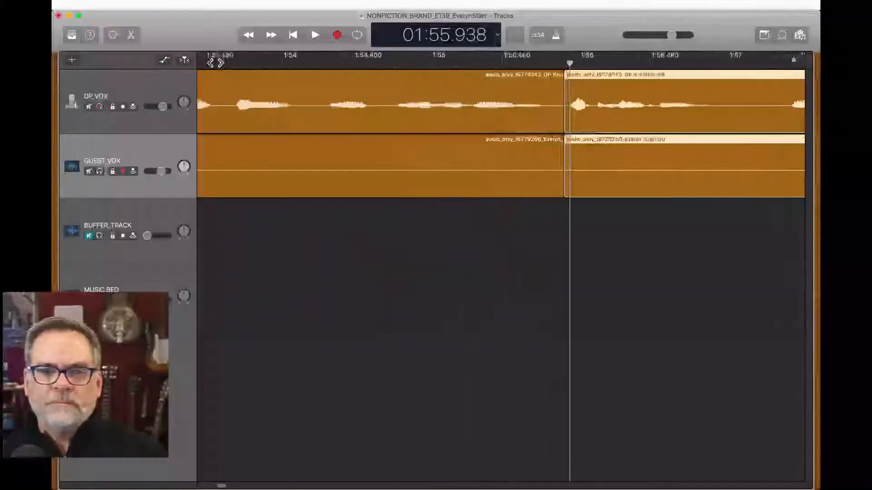
key(space)
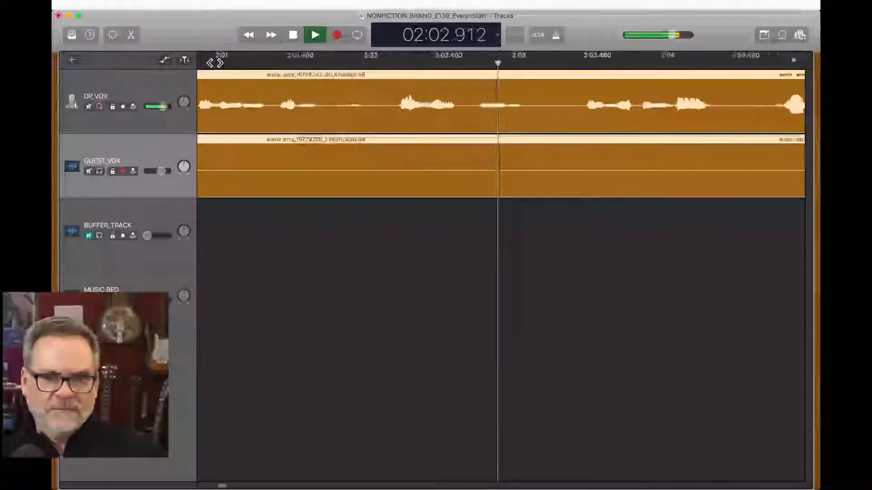
key(space)
key(space)
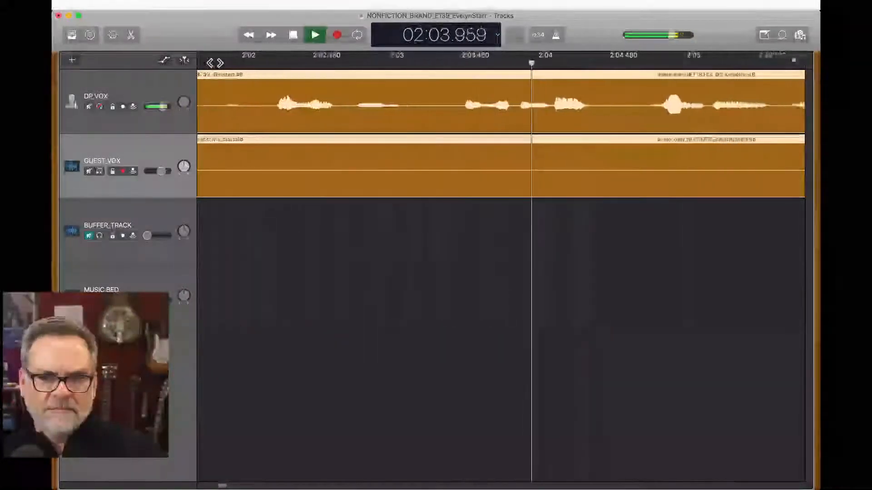
key(space)
key(space)
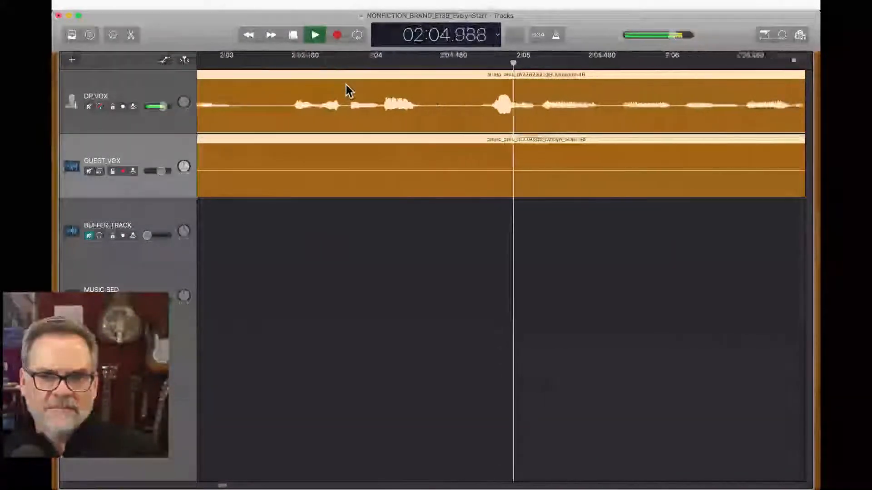
- Split both vocal tracks at 2:03.348, in the pause before the host's next phrase
scroll(349, 91, left, 3)
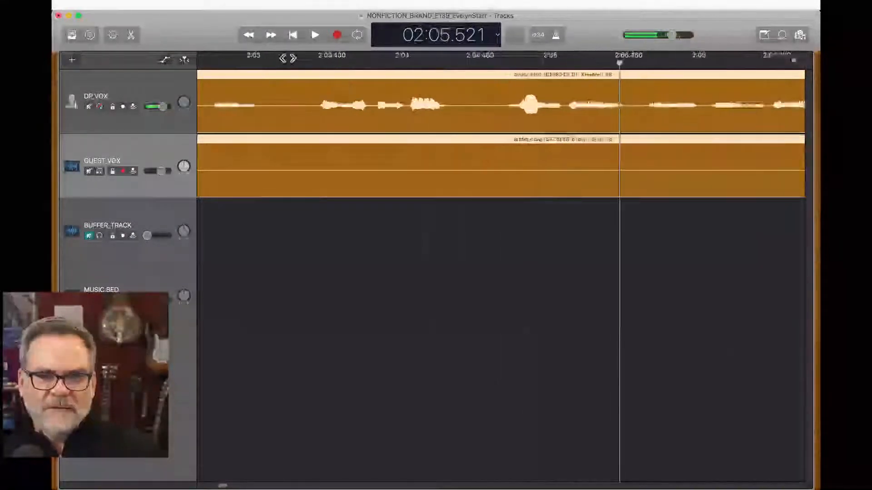
click(296, 63)
key(super+t)
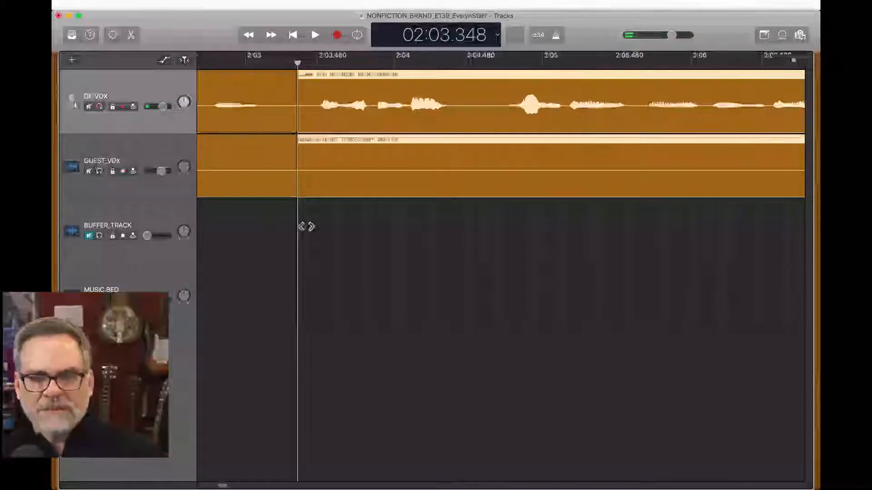
click(376, 167)
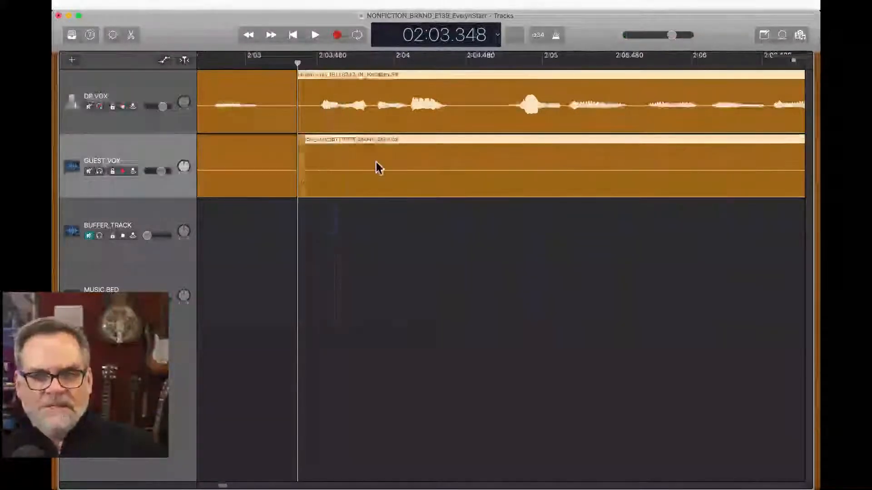
scroll(377, 167, left, 5)
key(super+Left)
key(super+Left)
key(super+Left)
key(super+Left)
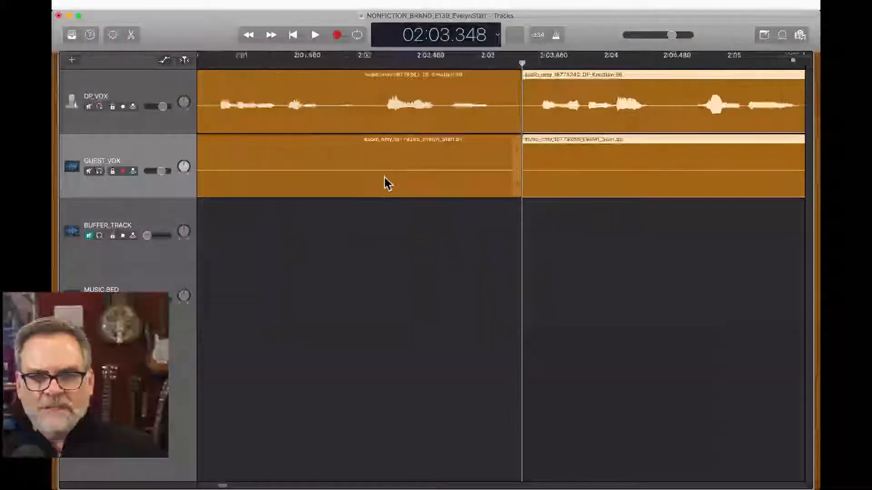
key(super+Left)
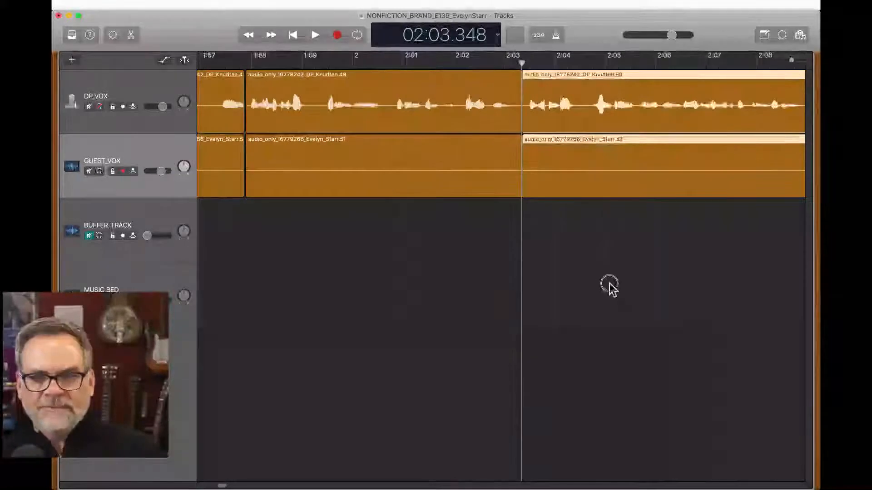
click(570, 77)
scroll(170, 77, left, 4)
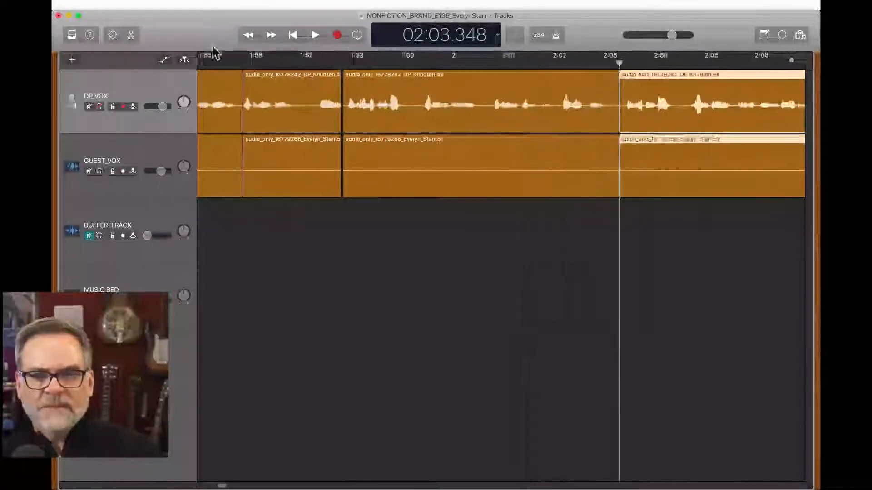
- Play from just before 1:56, remove both vocal tracks' audio between about 1:57.9 and 2:03.348, and close the gap
click(243, 63)
key(space)
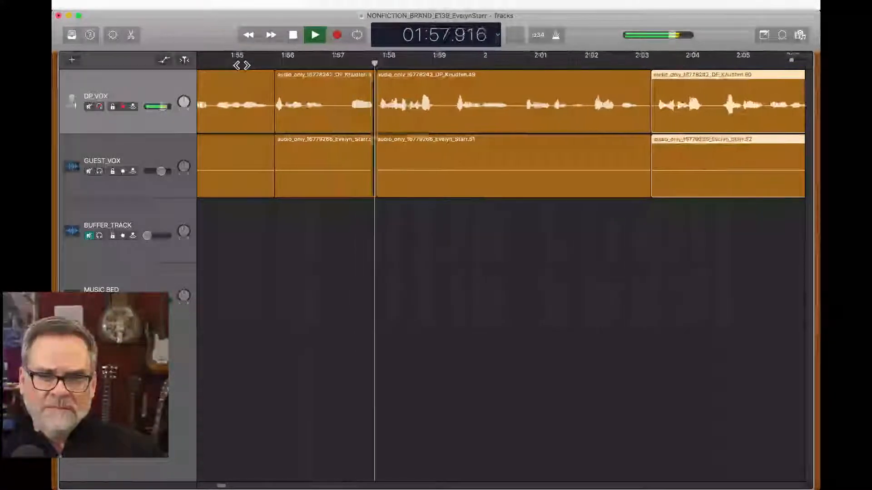
key(space)
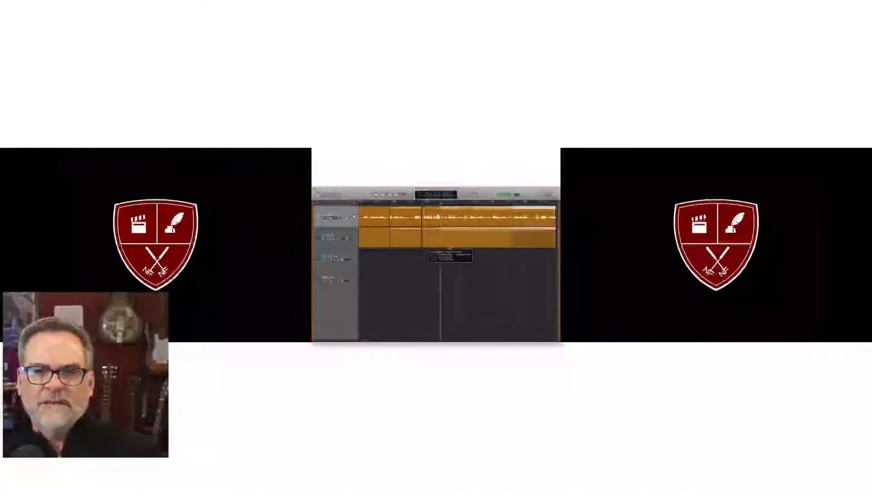
drag(448, 249, 433, 247)
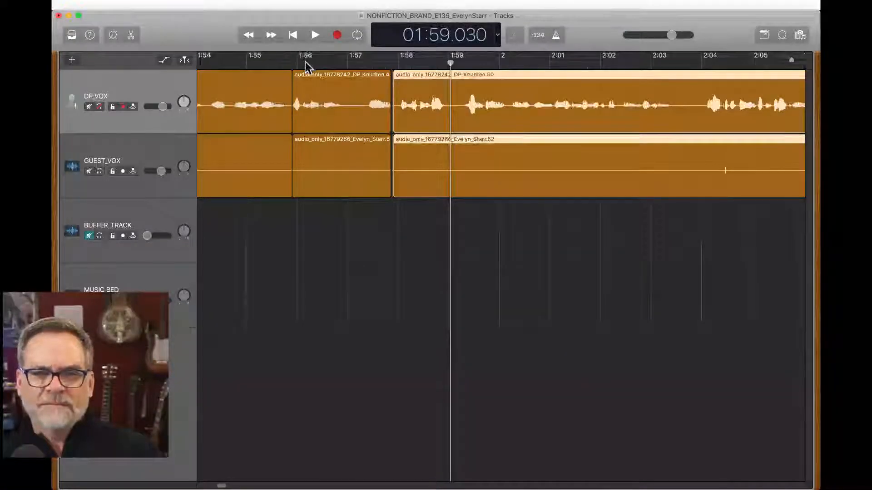
- Play from 1:56 across the closed gap near 1:58 to about 2:06
click(305, 59)
key(space)
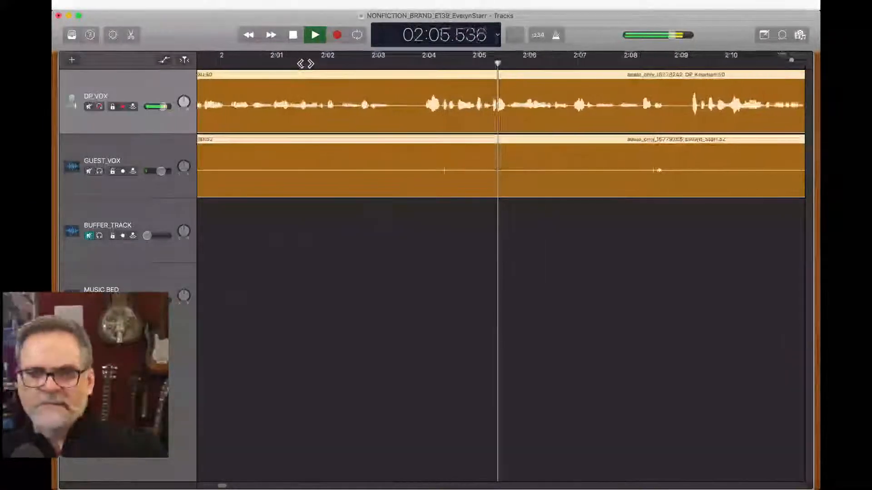
key(space)
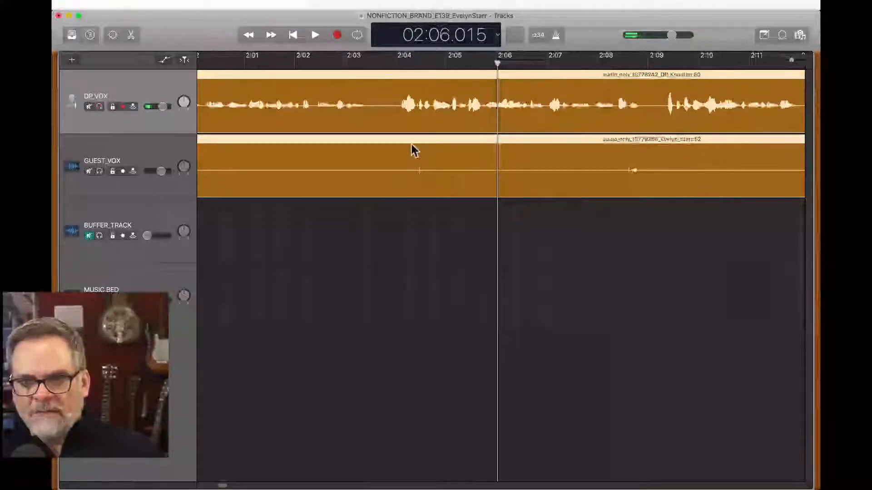
- Split only the guest vocal track at 2:04.250 and trim away its noise up to about 2:04.8
click(411, 220)
click(407, 158)
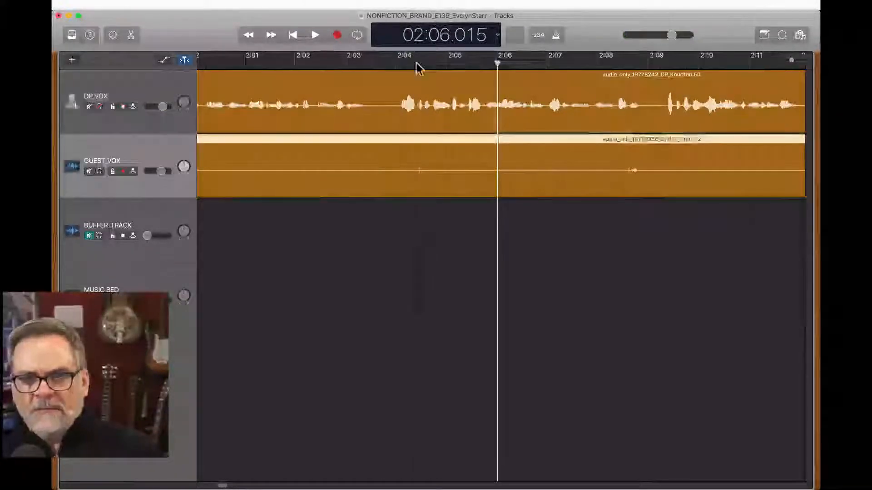
click(408, 62)
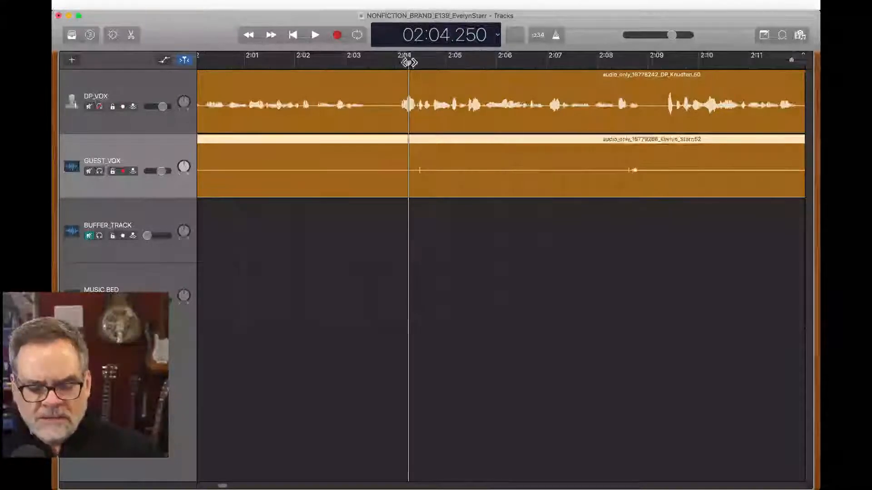
key(super+t)
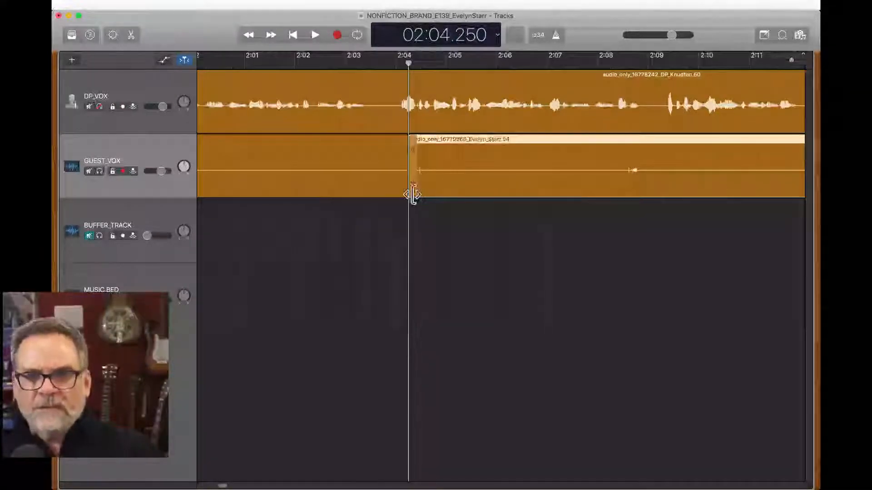
drag(412, 194, 445, 201)
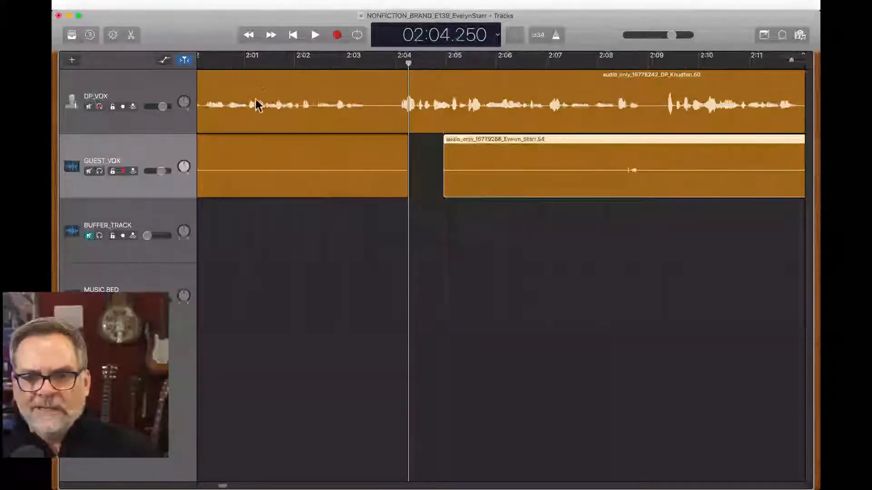
- Play from just before 2:01 to about 2:10.6 and trim the guest region's start to about 2:09.3 to remove the next noise
click(245, 68)
key(space)
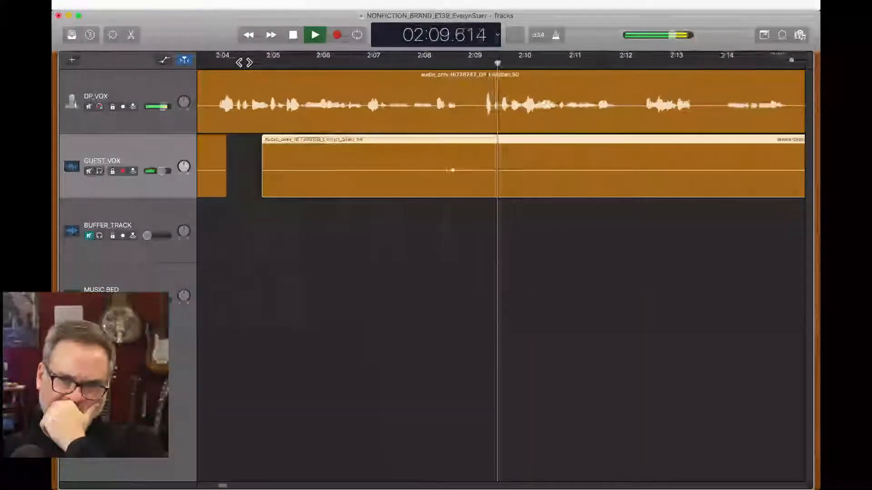
key(space)
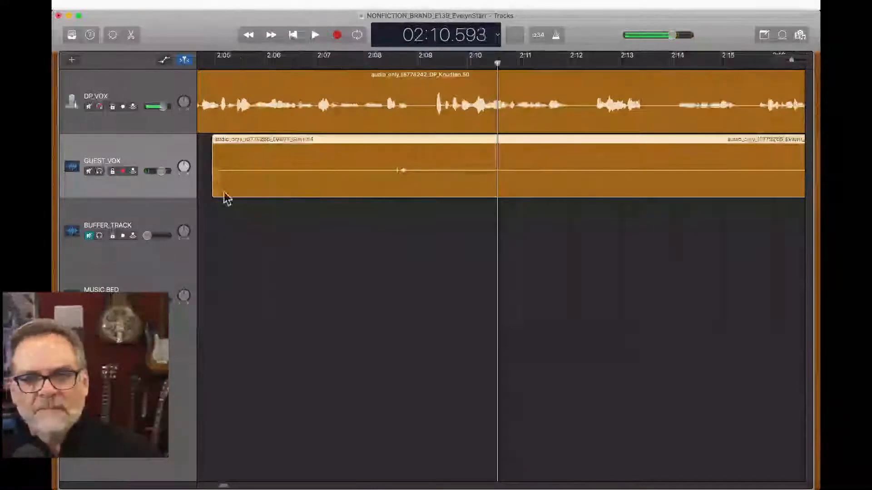
drag(213, 188, 441, 203)
- Play from just before 2:05 through the host's speech to the pause before the guest answers, at 2:38.218
click(216, 68)
key(space)
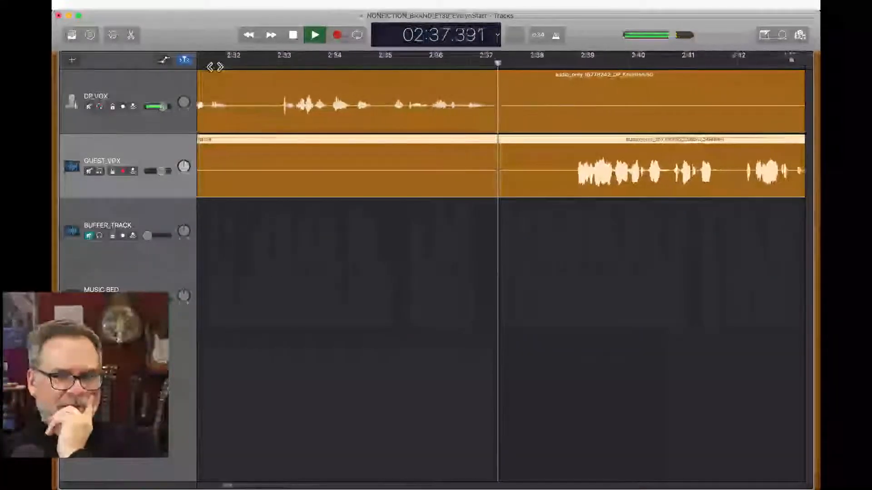
key(space)
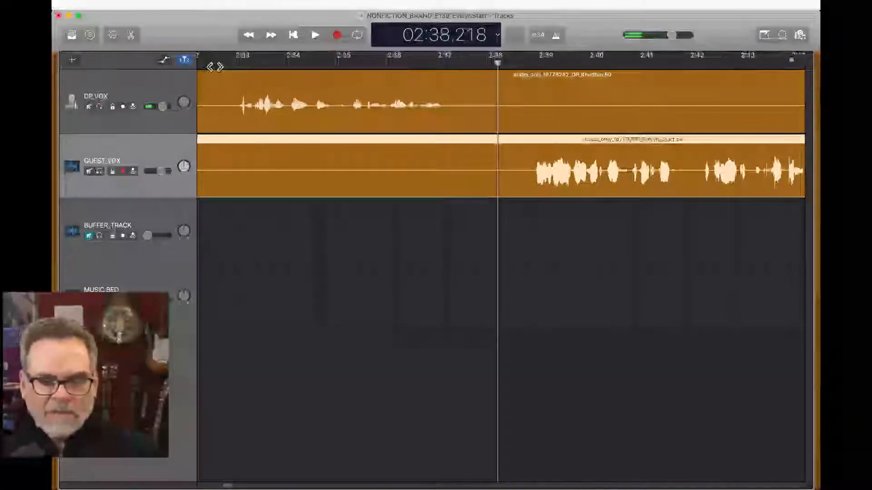
- Split both vocal tracks at 2:38.218, trim the pause before the guest's answer to about 2:38.8 and close the gap
key(super+t)
drag(532, 284, 549, 92)
key(super+t)
drag(552, 274, 538, 83)
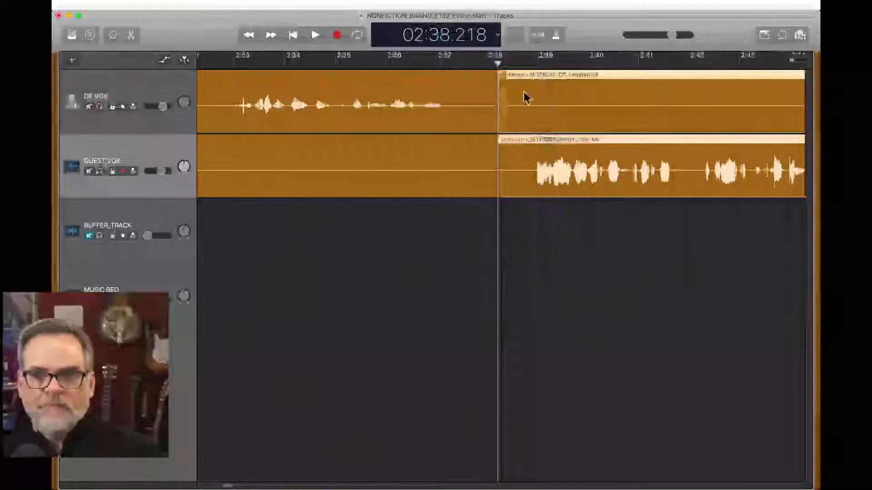
drag(508, 189, 508, 193)
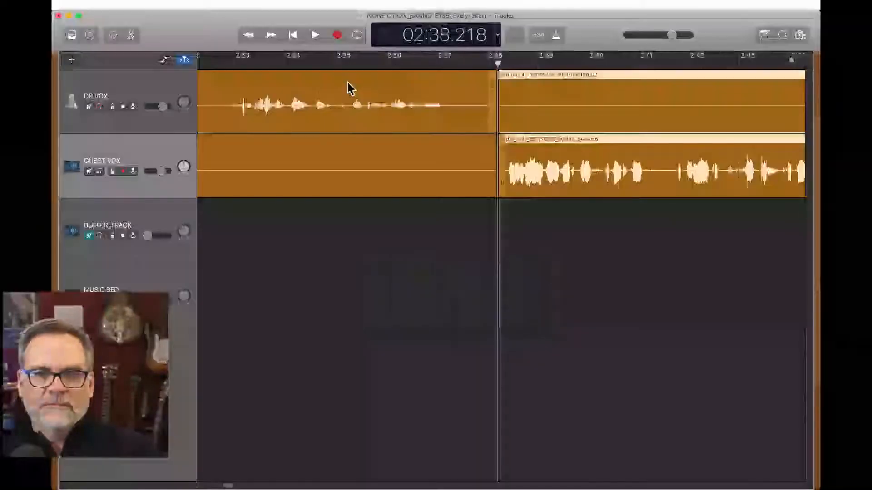
- Play from about 2:34 across the cut at 2:38.218 and through the guest's answer to about 2:51
click(292, 64)
key(space)
scroll(292, 64, left, 2)
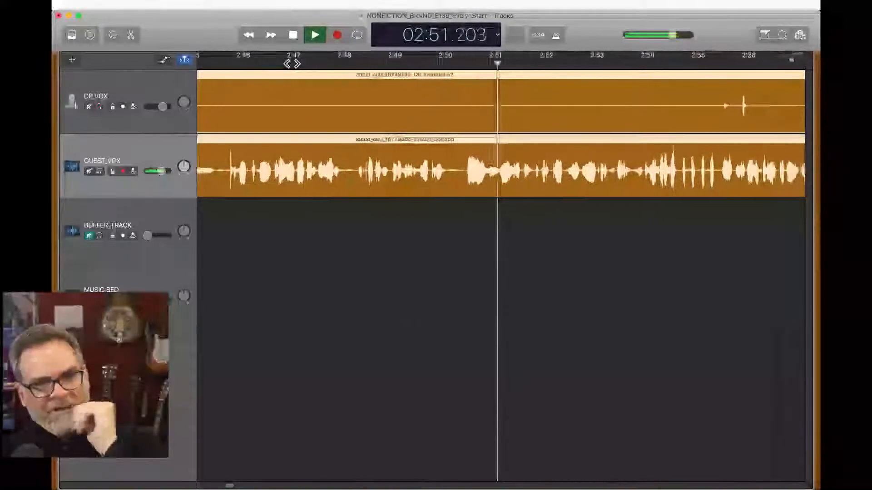
key(space)
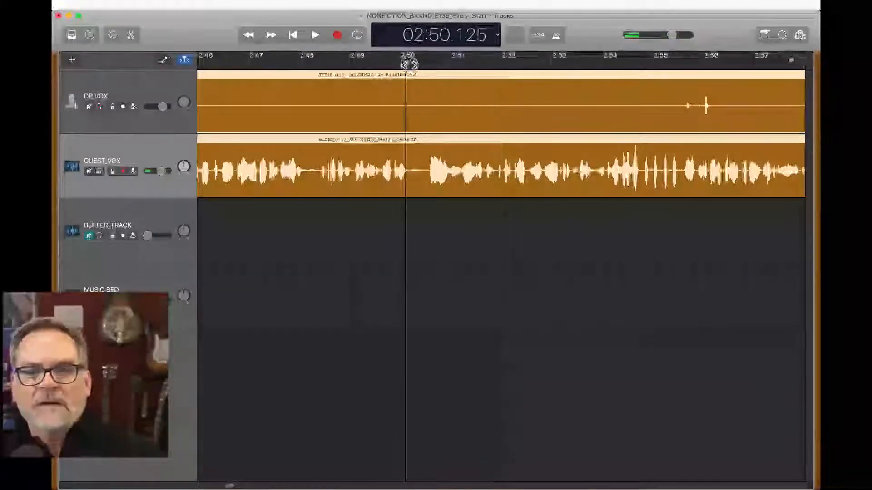
- Loop a short stretch around 2:50, adjust the guest track's noise gate threshold during playback, and replay from about 2:44.7
mouse_move(405, 63)
mouse_down()
mouse_move(425, 72)
mouse_move(405, 56)
mouse_move(412, 61)
mouse_up()
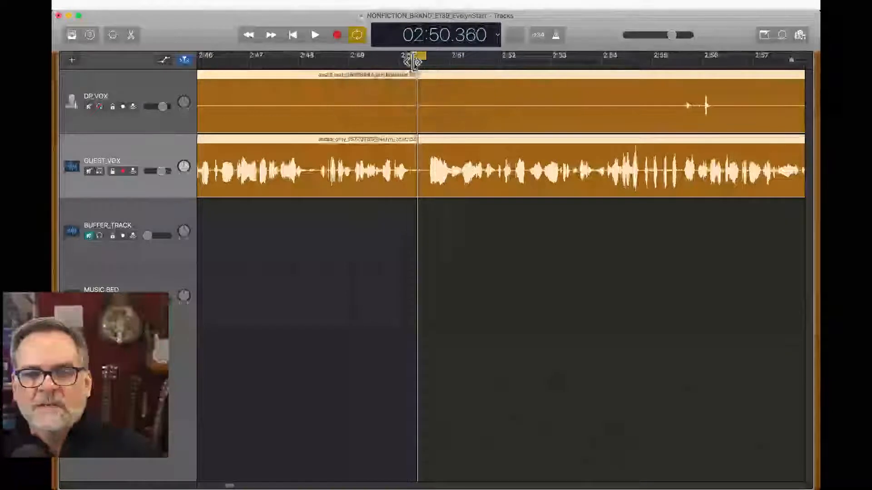
key(space)
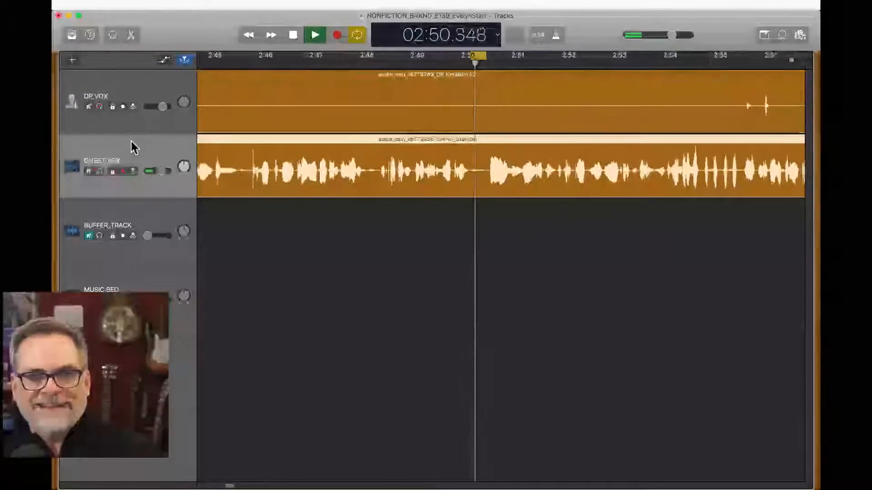
click(112, 35)
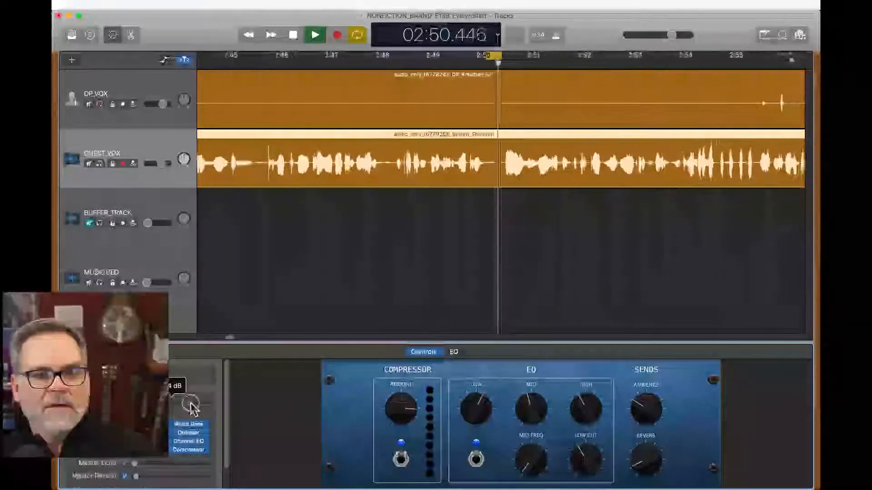
drag(191, 403, 189, 404)
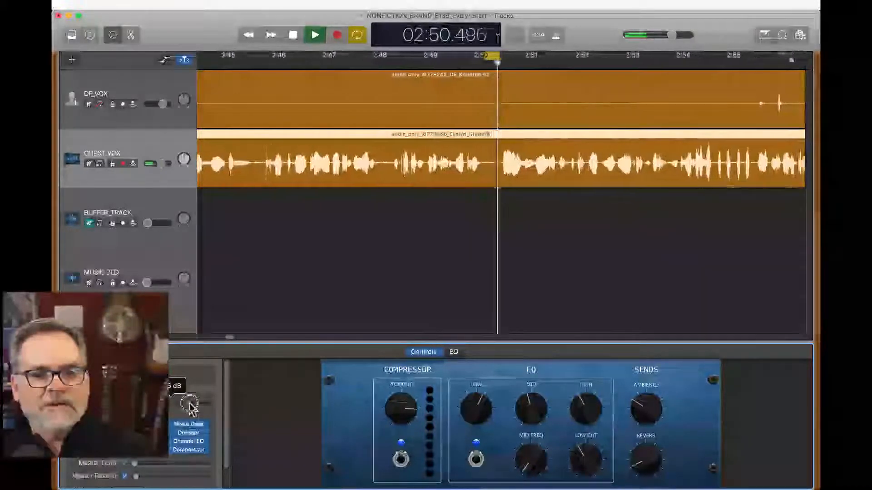
drag(190, 406, 191, 406)
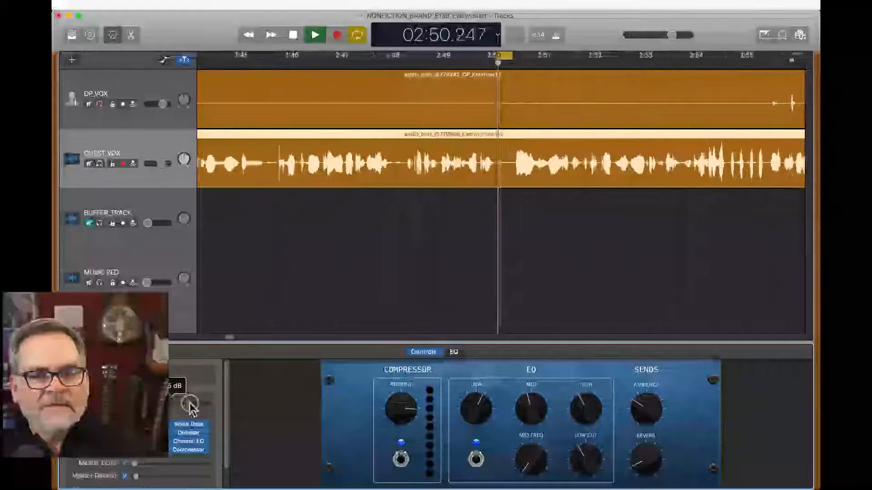
key(space)
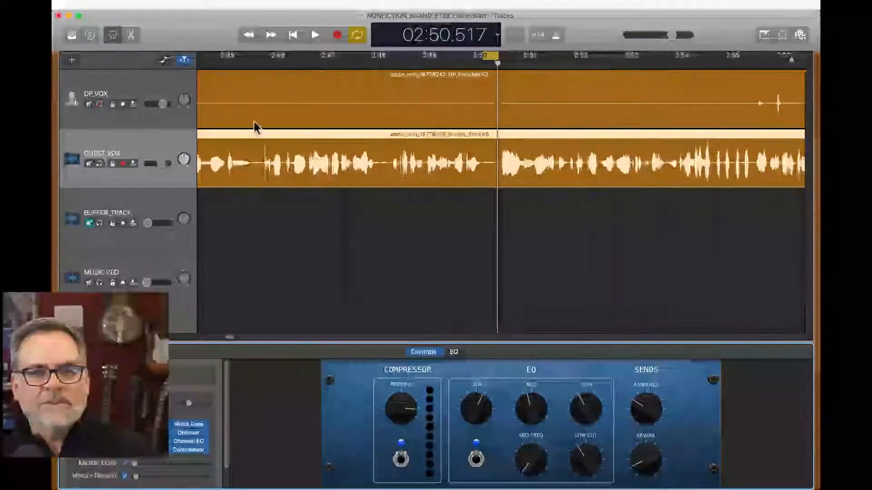
key(space)
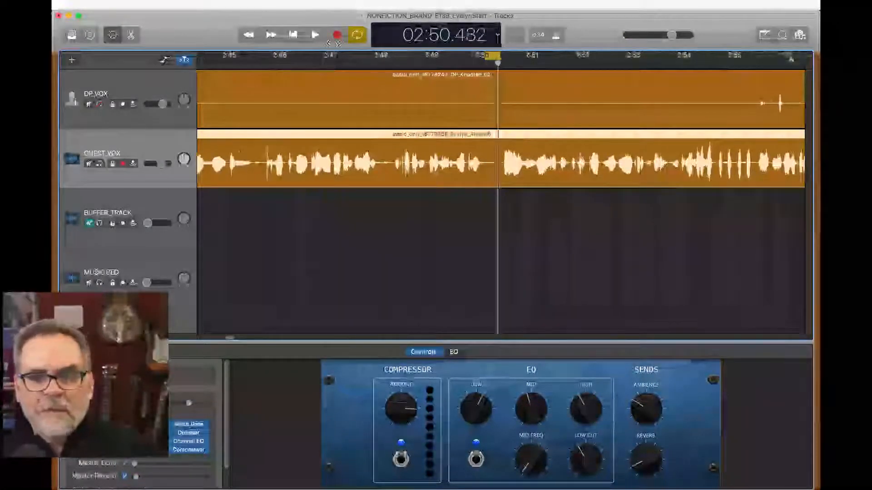
click(202, 64)
key(space)
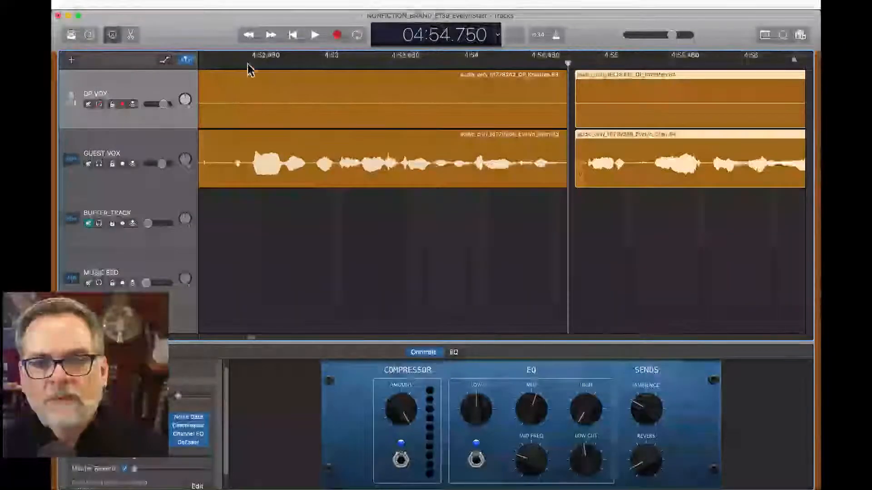
- Play from about 4:52.5, split both vocal tracks at 5:08.167, and cut the pause up to about 5:09.1, closing the gap
click(248, 62)
key(space)
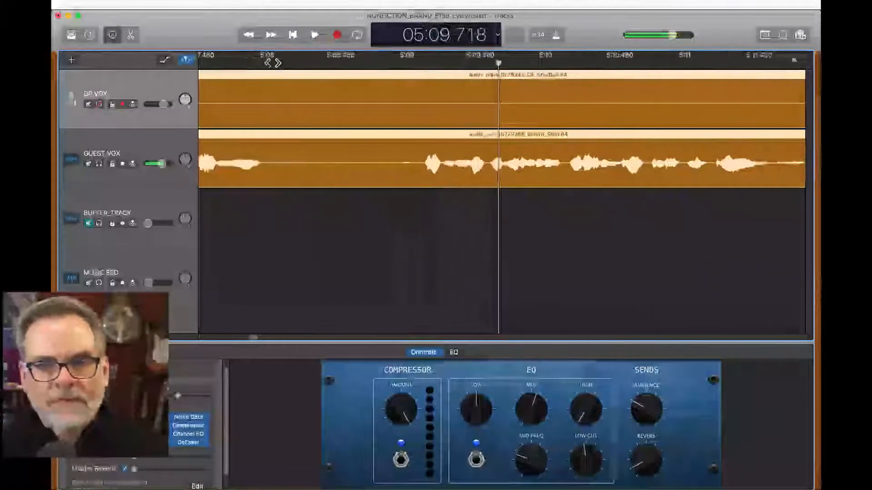
key(super+t)
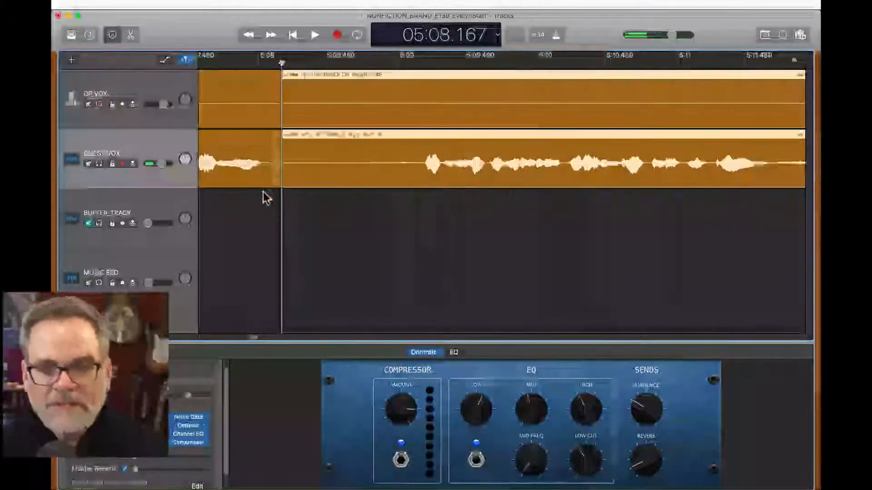
drag(286, 183, 417, 179)
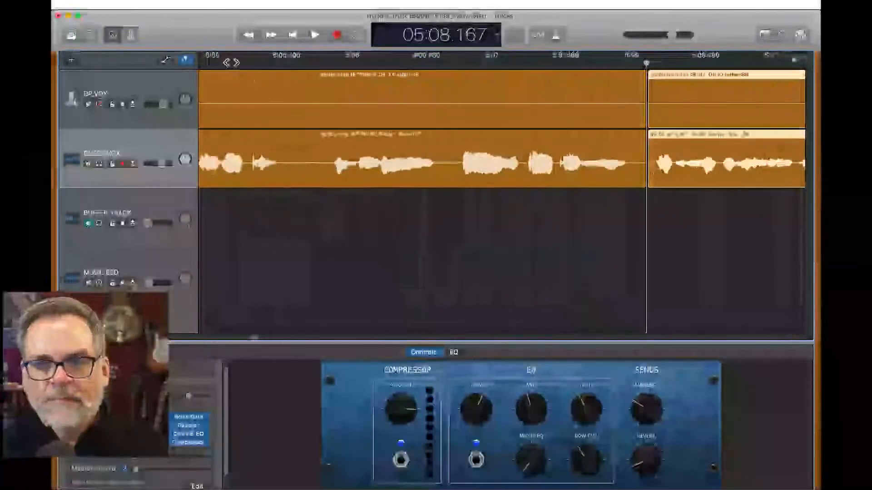
- Play from 5:05.188 across the cut at 5:08.167 to about 5:12
click(231, 62)
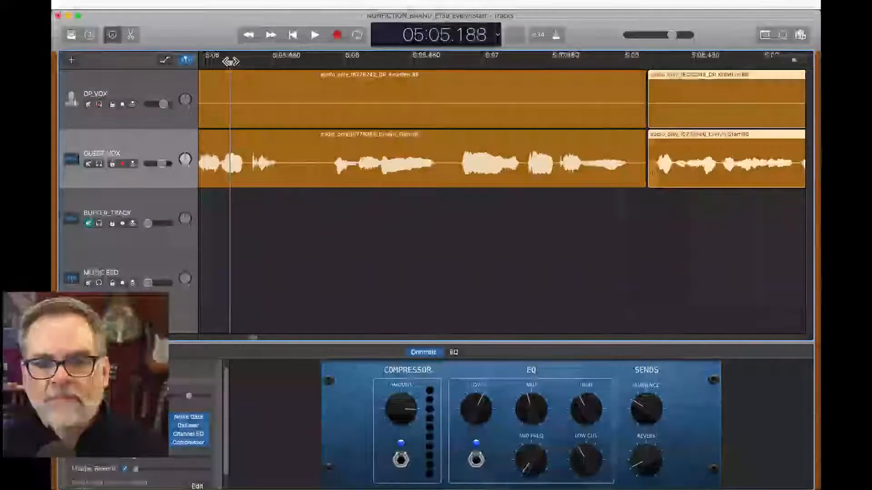
key(space)
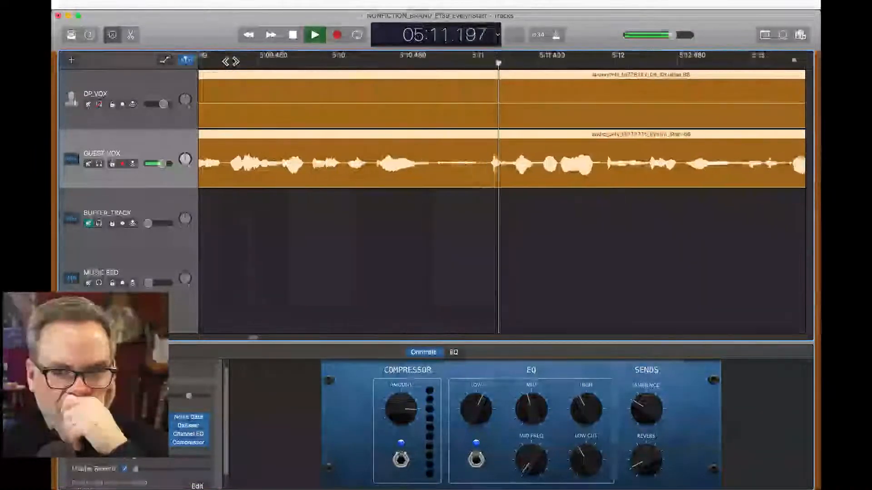
key(space)
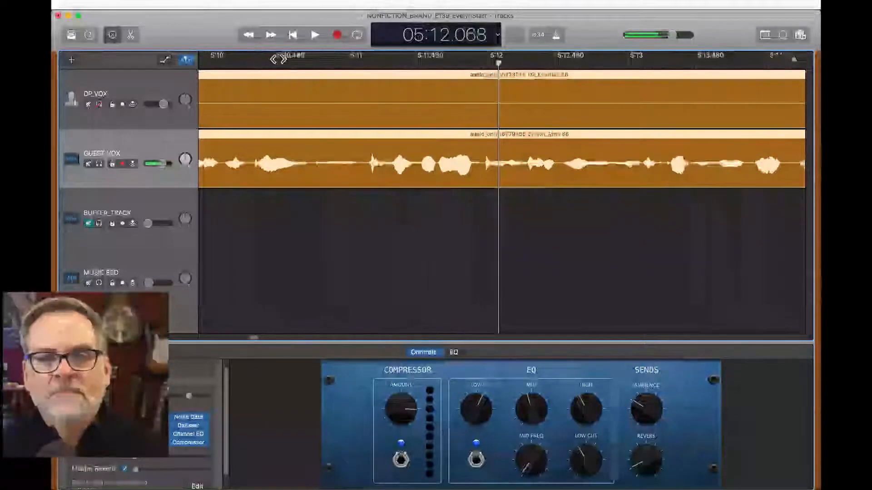
- Split both vocal tracks at 5:10.720, trim the following regions' start to about 5:11.1, and close the gap after playing across it
drag(313, 70, 310, 69)
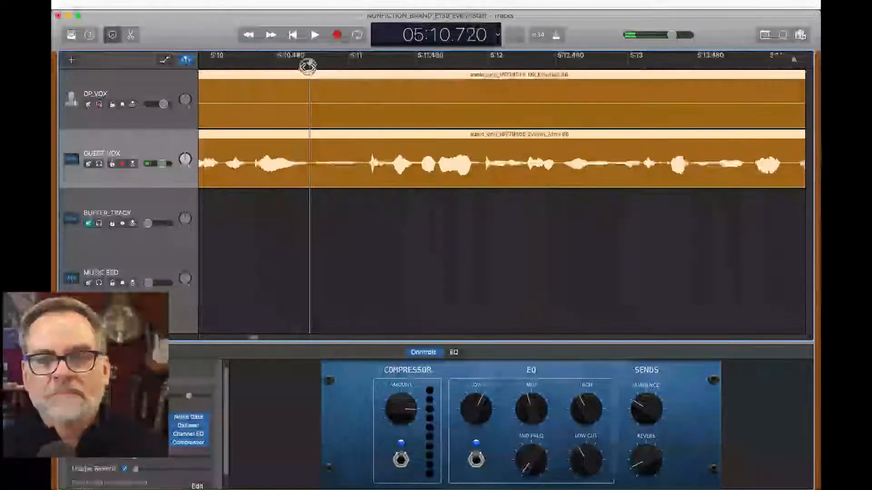
key(super+t)
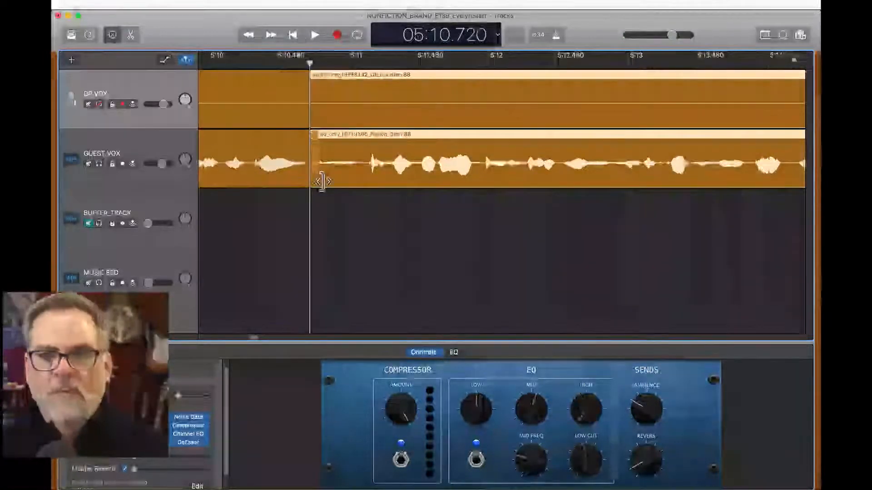
drag(316, 182, 361, 196)
scroll(362, 196, left, 5)
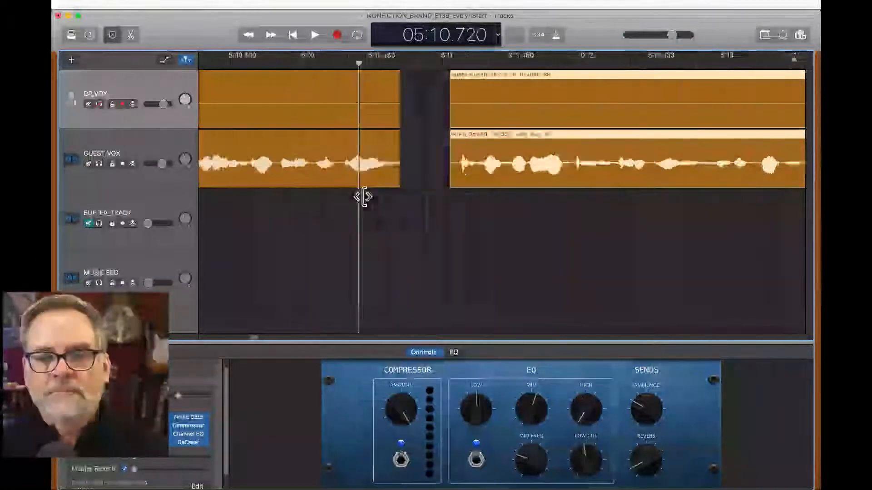
key(space)
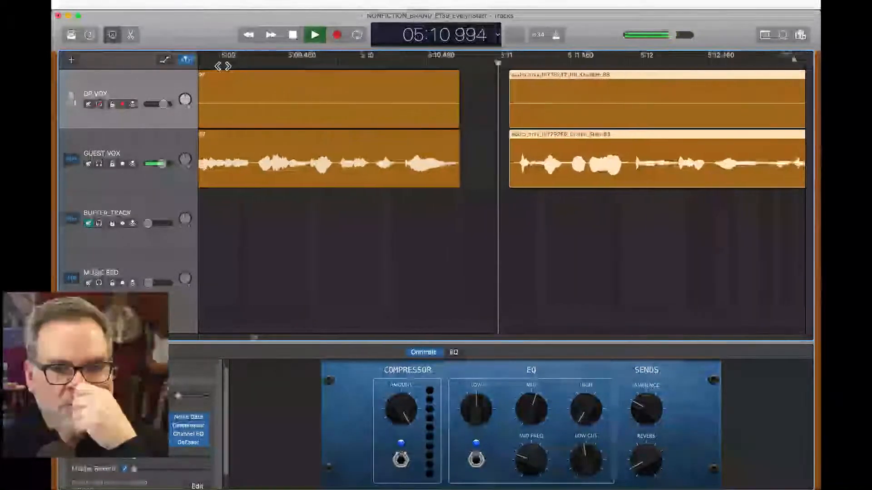
key(space)
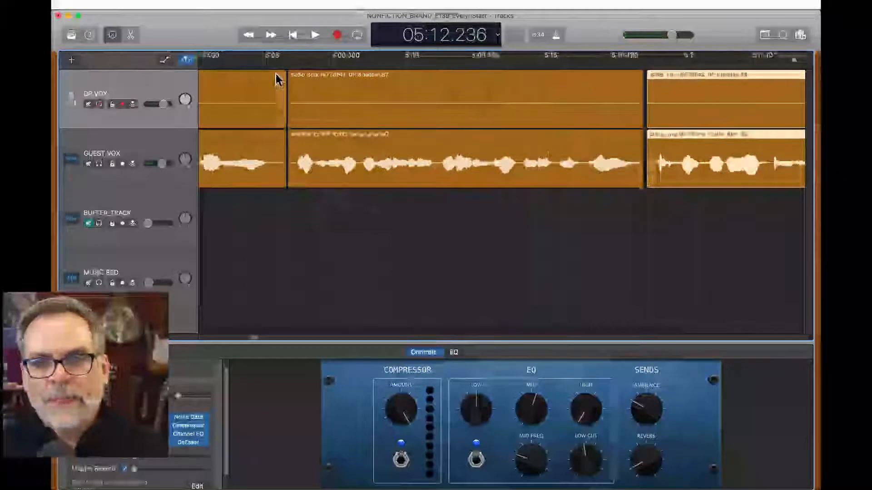
- Play the guest's speech from about 5:08.2 to about 5:24.4
click(295, 64)
key(space)
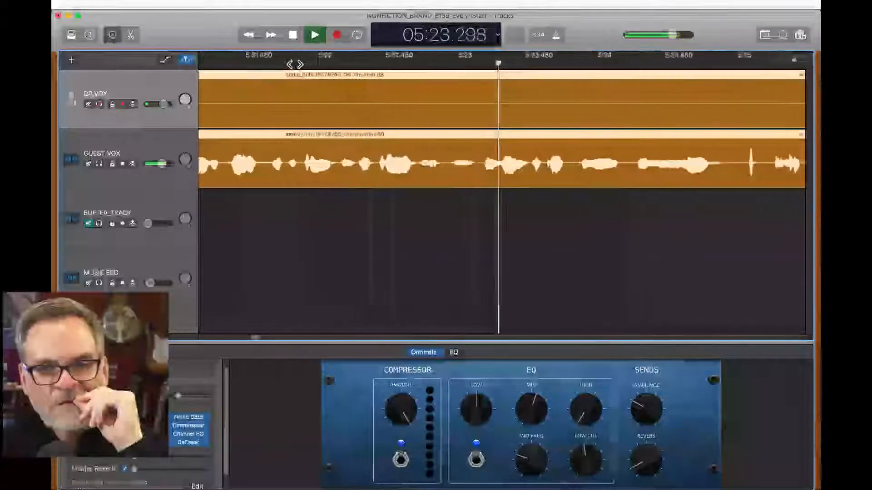
key(space)
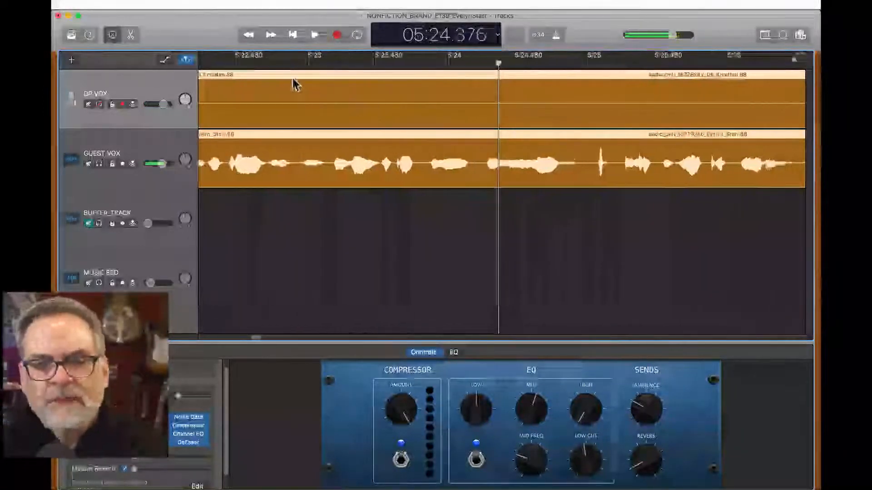
- Split both vocal tracks at 5:22.920 and trim the following regions' start to about 5:23.1
click(294, 64)
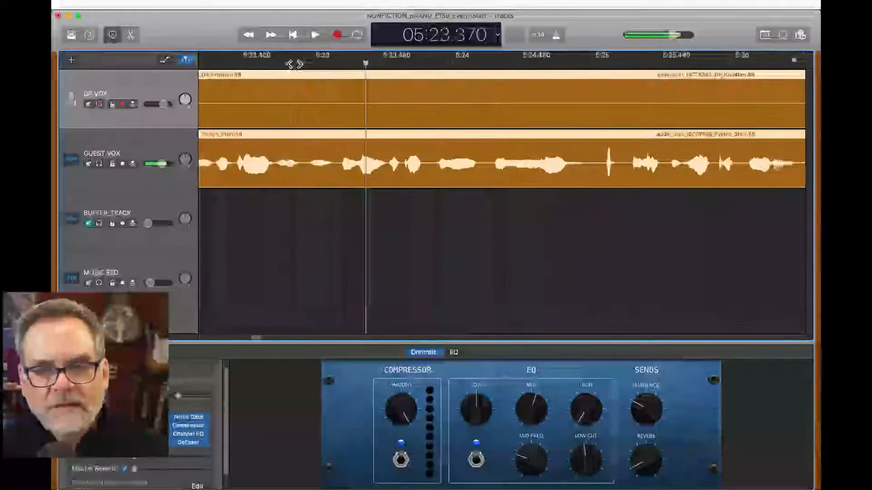
drag(302, 64, 303, 66)
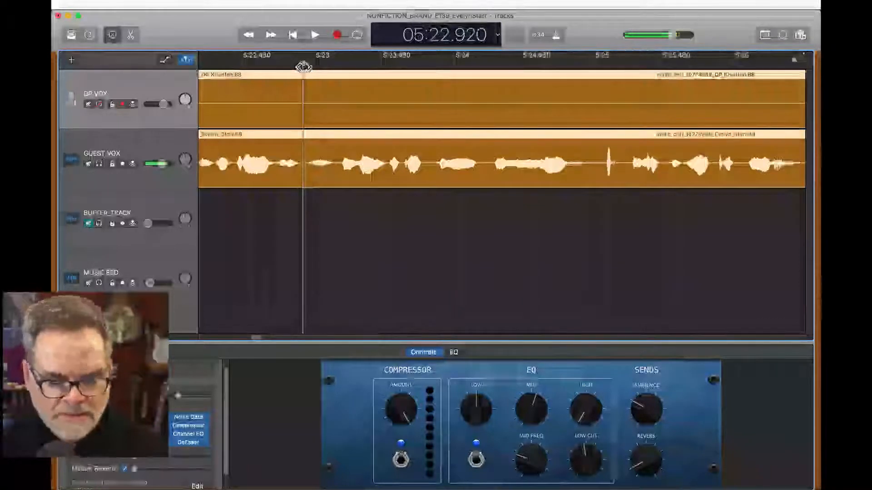
key(super+t)
drag(308, 188, 341, 196)
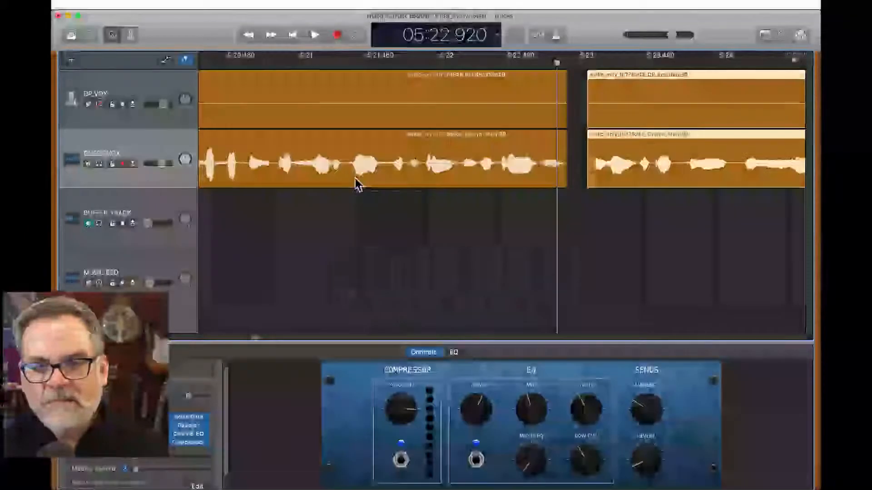
scroll(356, 181, left, 2)
- Play from 5:20.062 across the trimmed gap near 5:23 to about 5:25
click(206, 66)
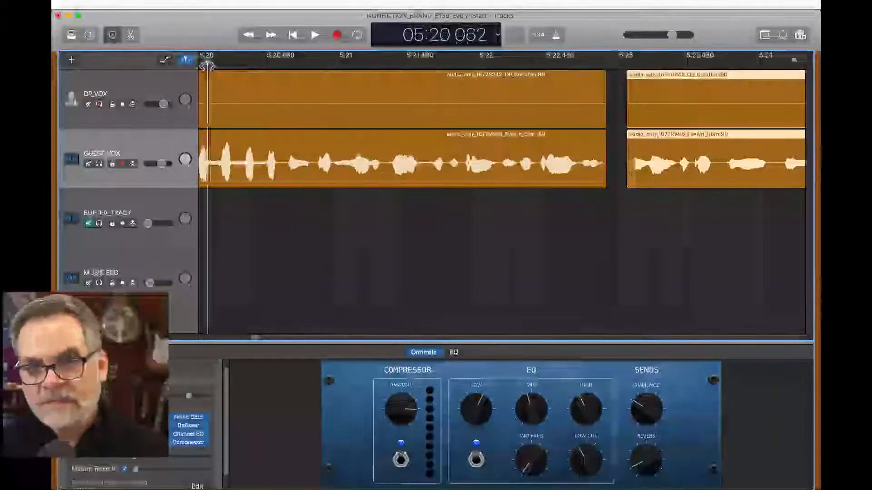
key(space)
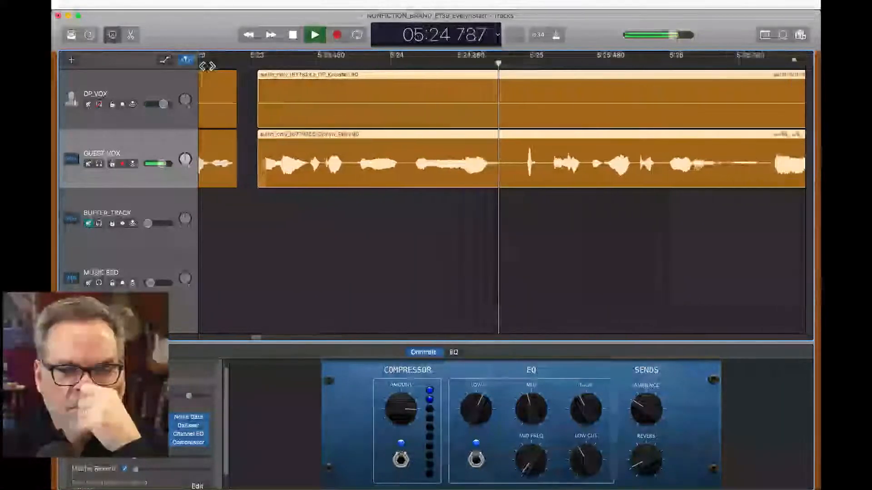
key(space)
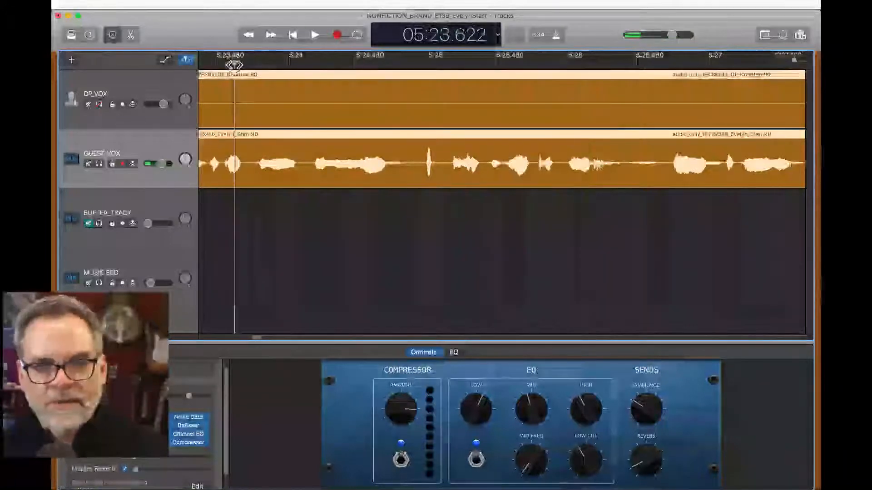
- Split both vocal tracks at 5:24.160, trim the following regions' start to about 5:25.1, and close the gap
drag(234, 65, 325, 69)
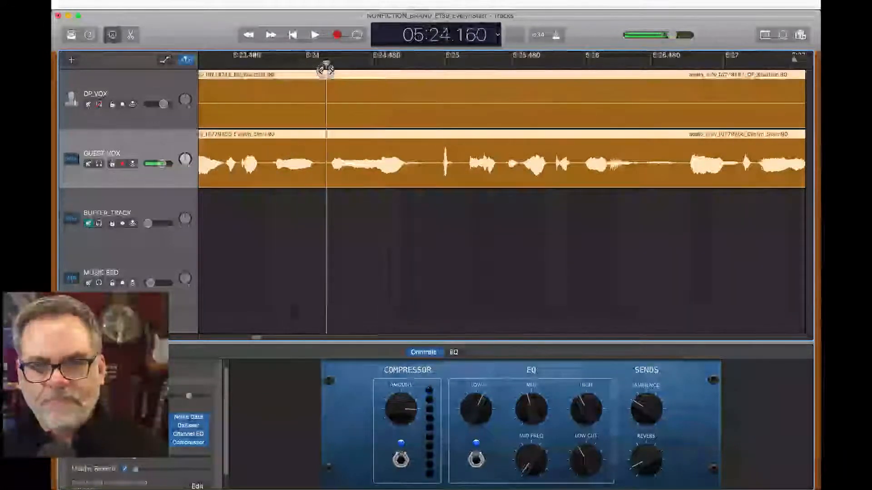
key(super+t)
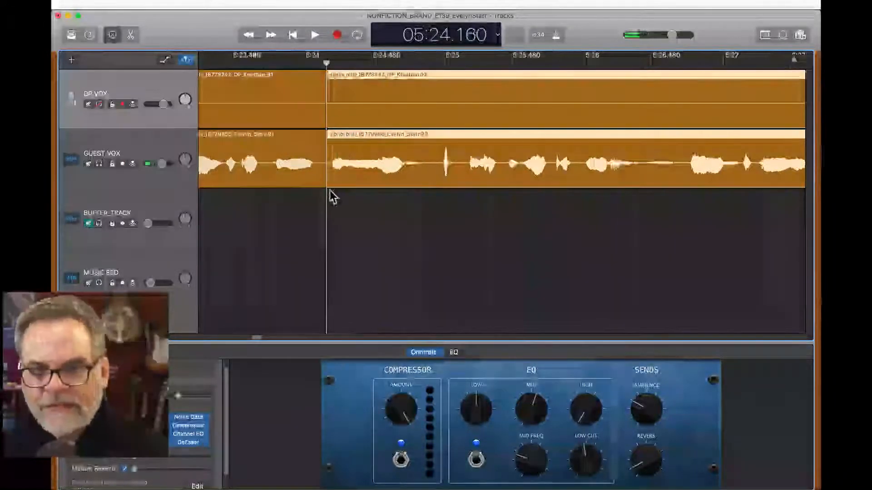
drag(330, 187, 468, 231)
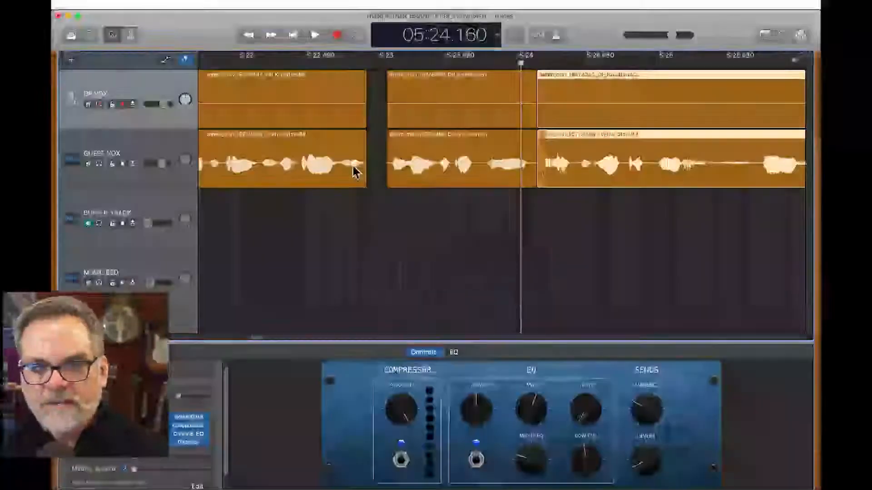
- Play across the gap near 5:23 and the cut just after 5:24, and replay from 5:23.042 to about 5:27
key(space)
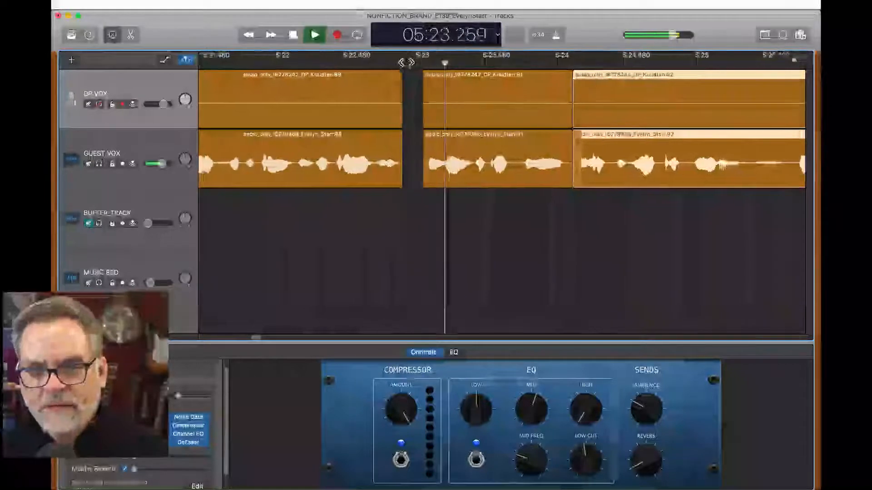
key(space)
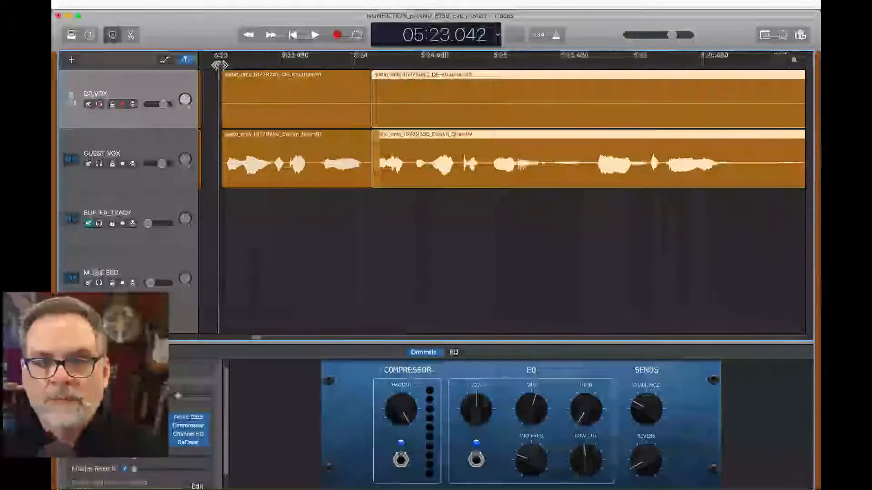
key(space)
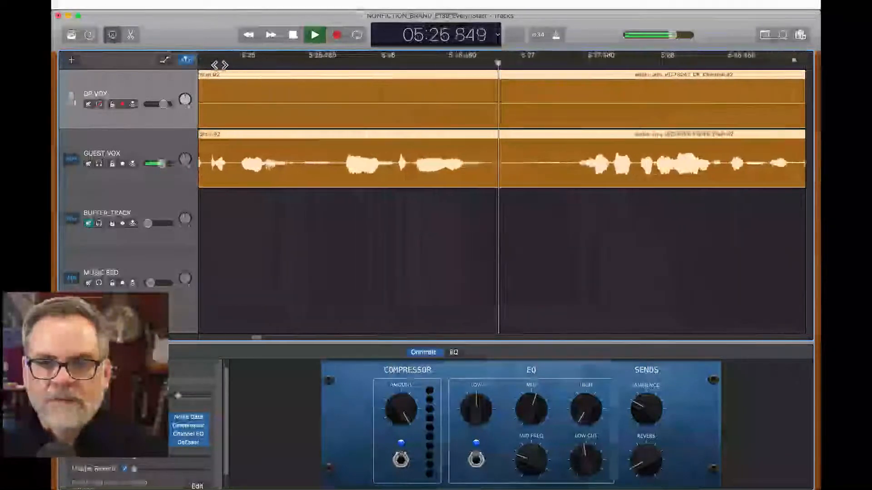
key(space)
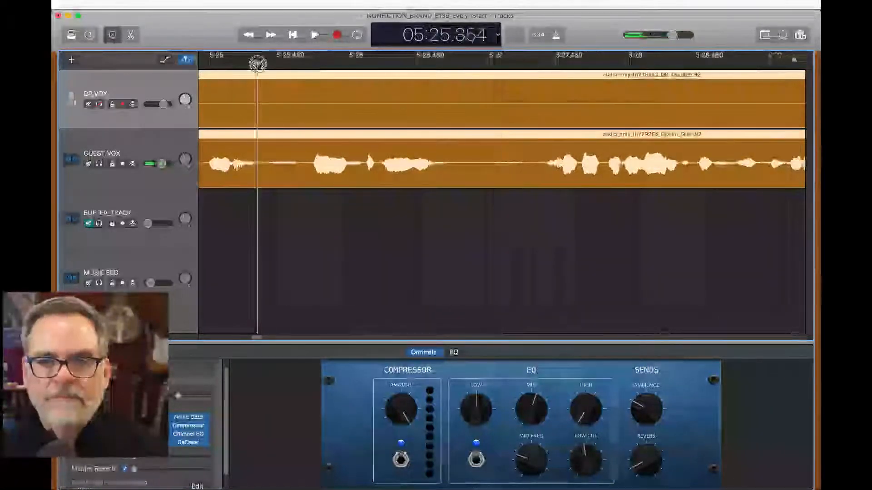
- Split both vocal tracks at 5:25.440, trim the following regions' start up to the next word, and pull them back
drag(258, 63, 268, 70)
key(super+t)
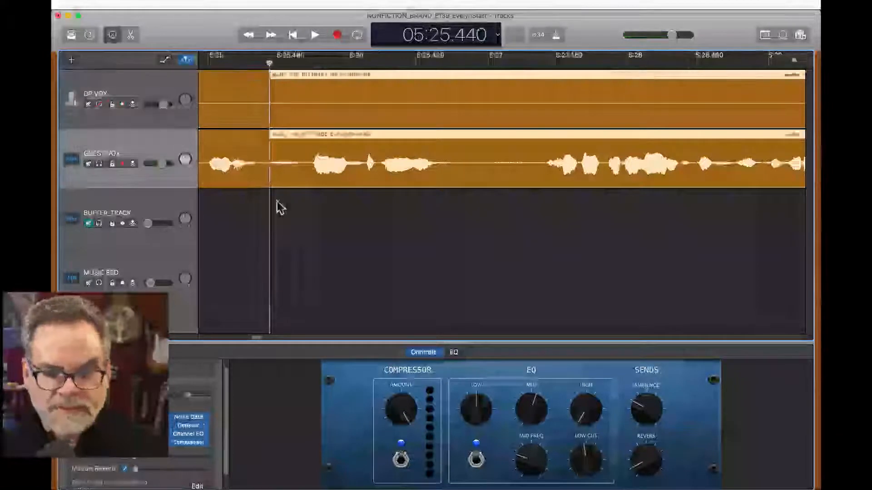
mouse_move(273, 181)
mouse_down()
mouse_move(303, 184)
mouse_move(308, 199)
mouse_move(310, 191)
mouse_move(291, 184)
mouse_up()
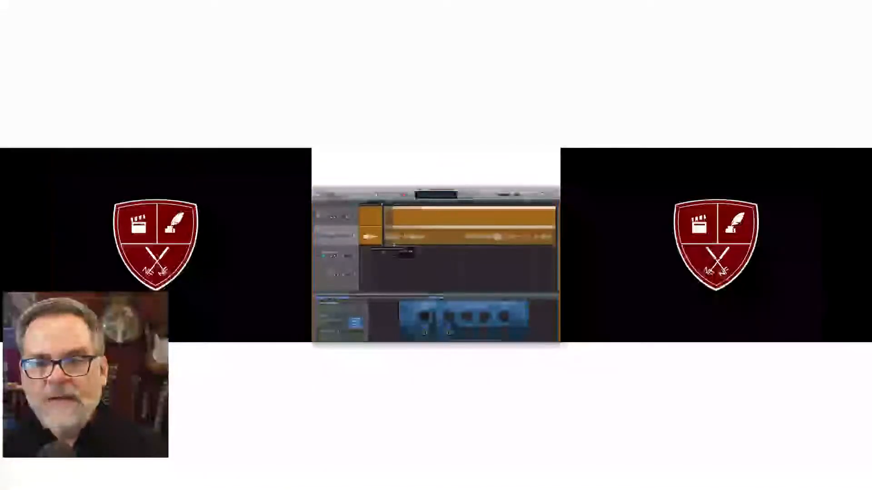
- Play past the 5:25.4 cut, split both vocal tracks at 5:26.000, and remove the audio before the phrase starting just after 5:27
key(space)
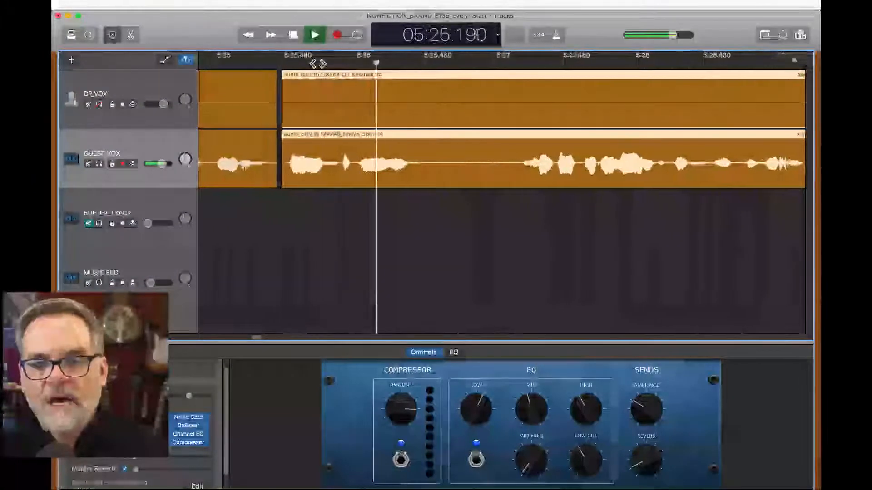
key(space)
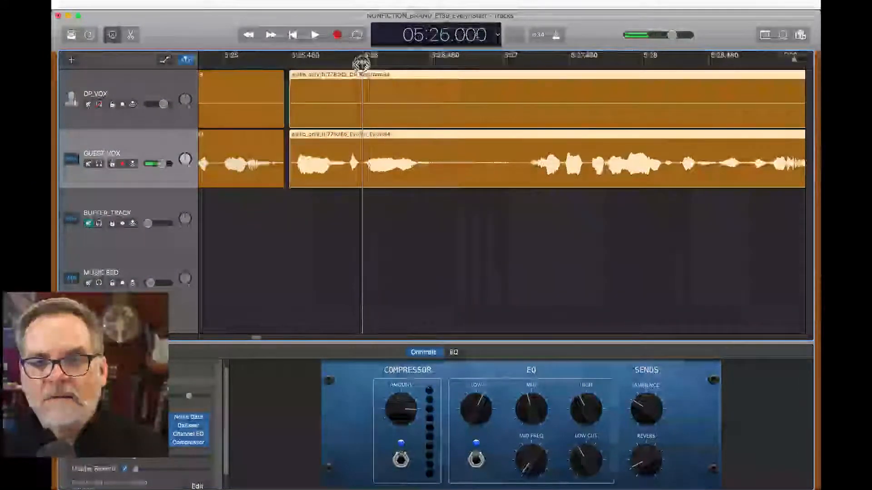
key(super+t)
drag(367, 181, 525, 210)
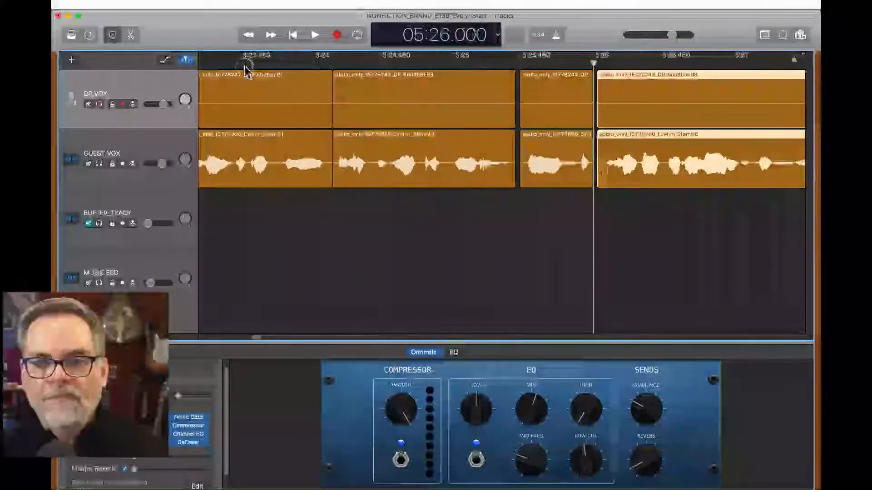
- Play from about 5:23.4 across the cuts near 5:25.4 and 5:26 to about 5:28.1
click(244, 66)
key(space)
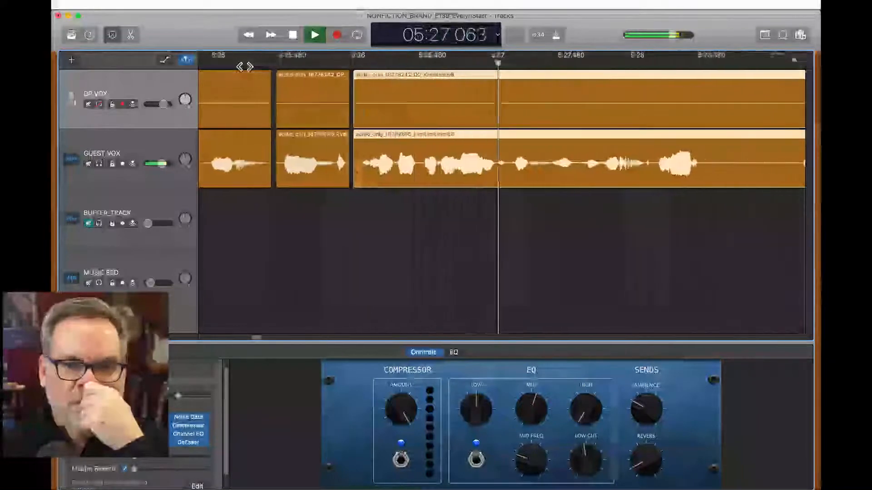
key(space)
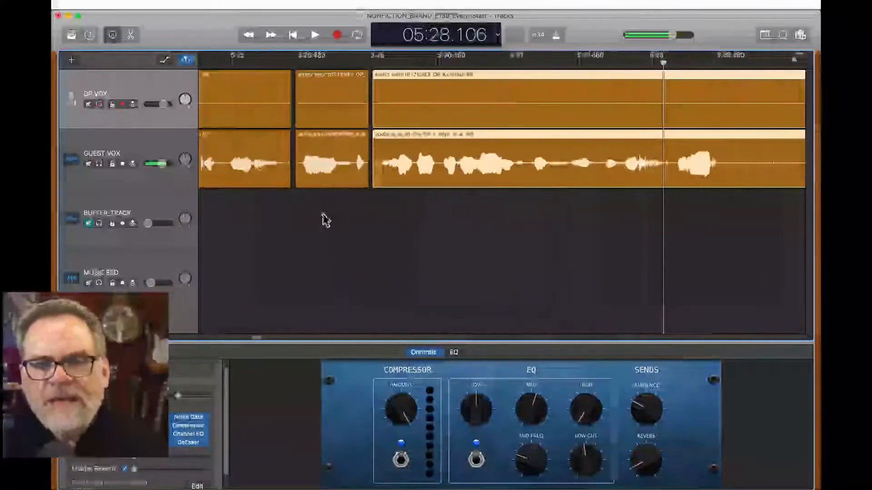
click(343, 129)
drag(342, 132, 342, 127)
key(super+z)
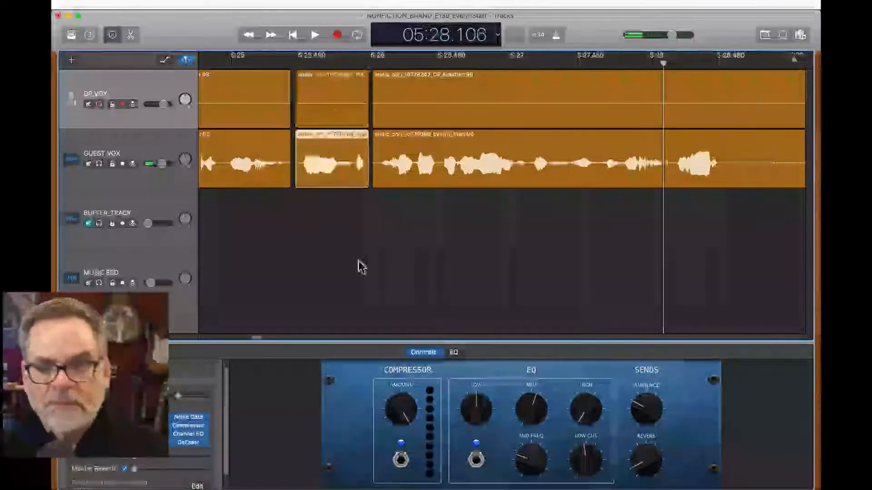
- Select the short regions before 5:26 on both vocal tracks and trim their end to about 5:25.8
drag(358, 261, 339, 106)
drag(361, 181, 346, 180)
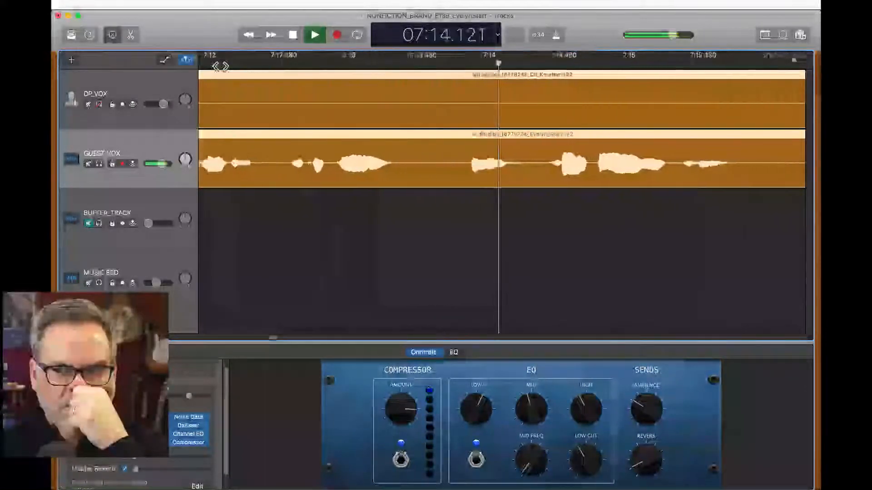
- Split both vocal tracks at 7:13.640, trim the following regions' start to about 7:14.3, and close the gap
key(space)
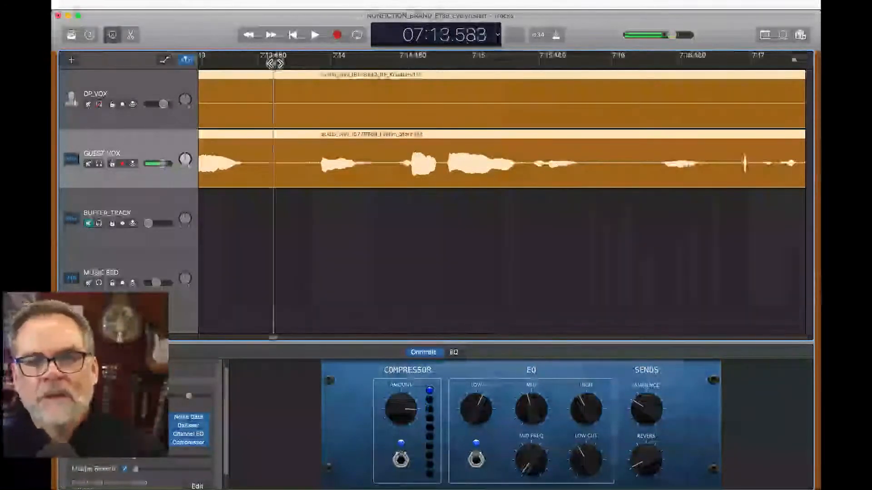
key(super+t)
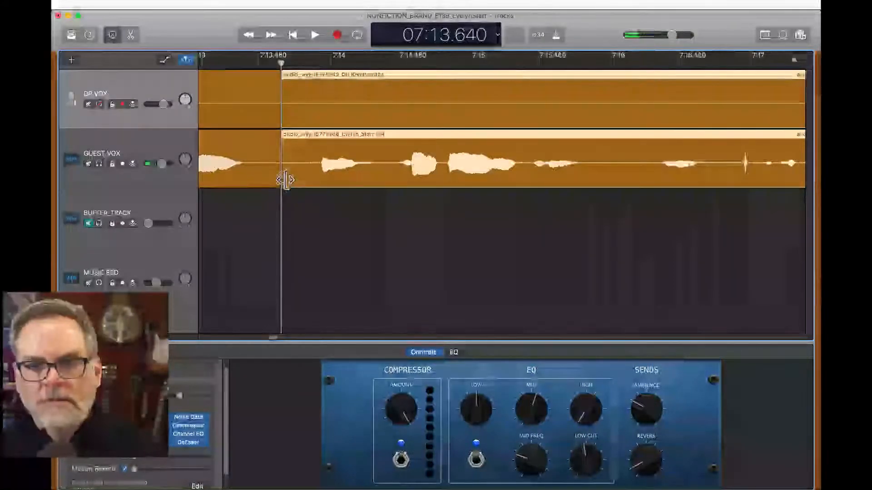
drag(285, 180, 385, 213)
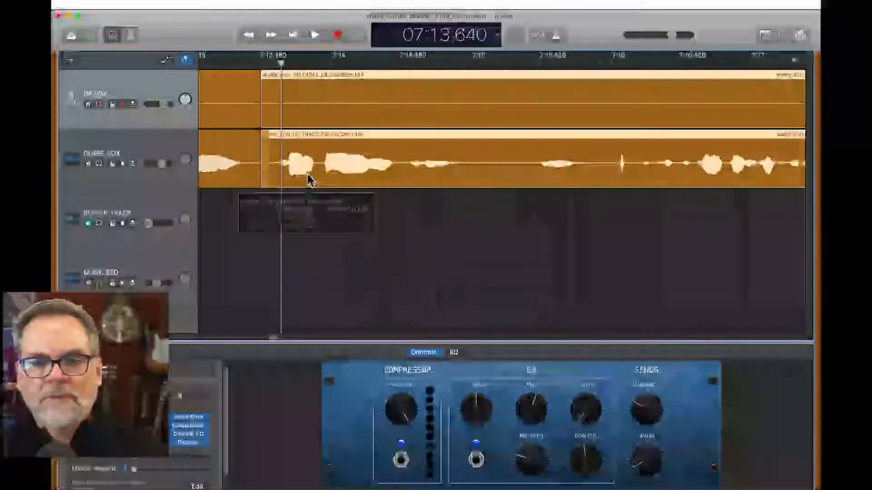
- Play from about 7:10.4 across the cut near 7:13.5 to about 7:16.8
scroll(308, 178, left, 10)
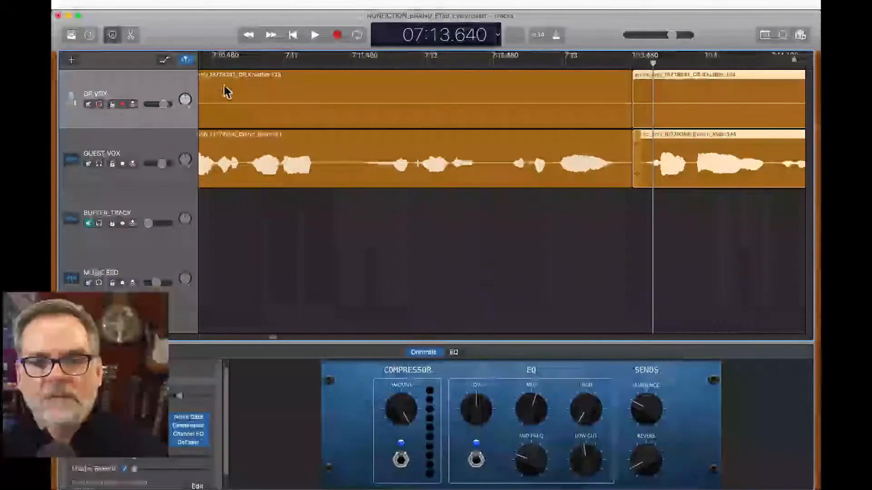
click(206, 66)
key(space)
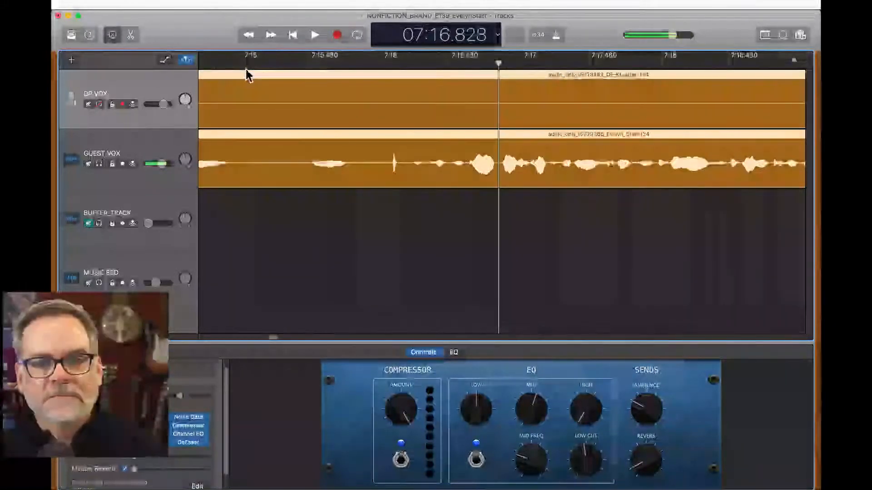
- Split both vocal tracks at 7:15.042, trim the following regions' start to about 7:16.1, and close the gap
key(super+t)
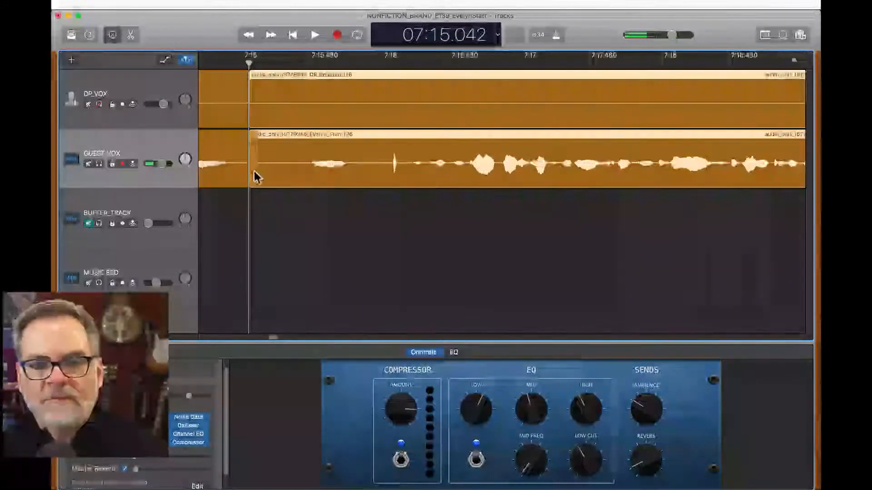
drag(253, 176, 413, 209)
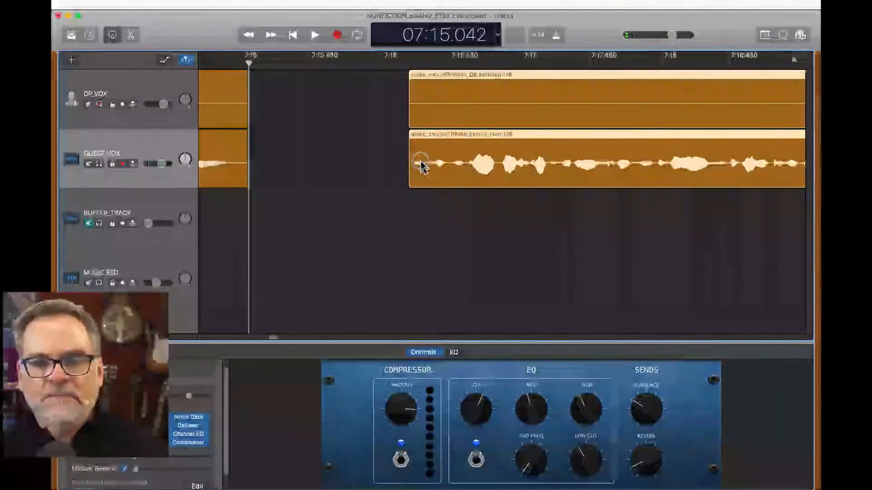
drag(420, 166, 279, 168)
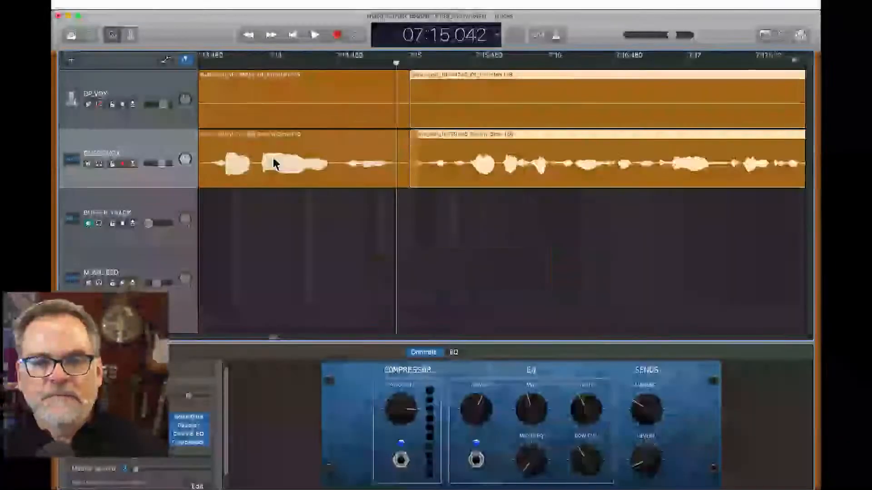
- Play from about 7:11.6 across the cuts near 7:13.5 and 7:15
scroll(273, 161, left, 5)
scroll(206, 85, left, 3)
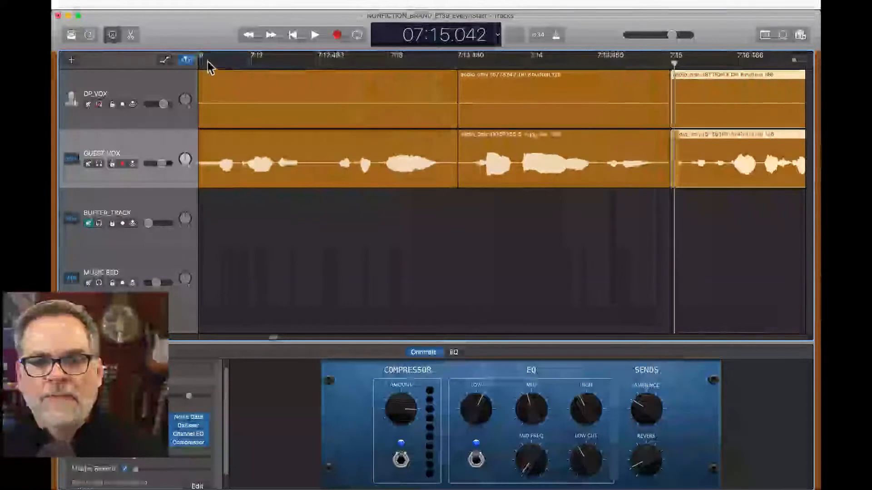
key(space)
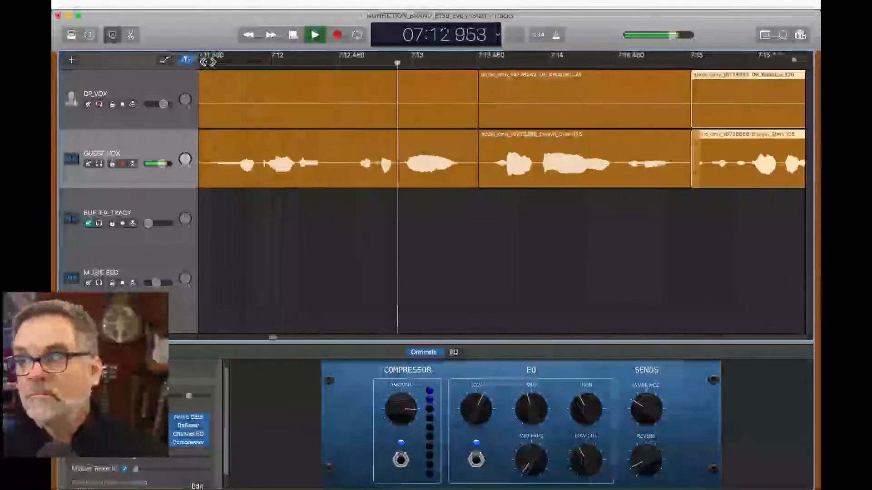